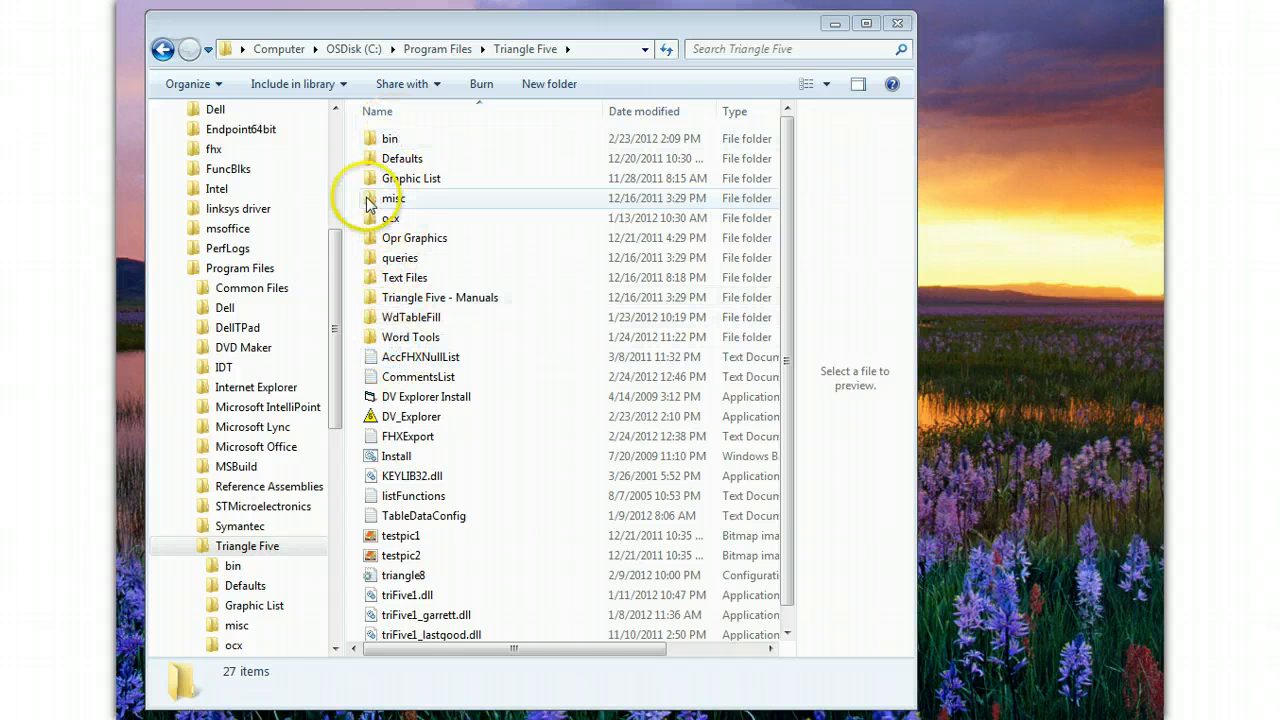
Launch DV_Explorer from the Triangle Five folder and log in with the administrator password.
double_click(405, 417)
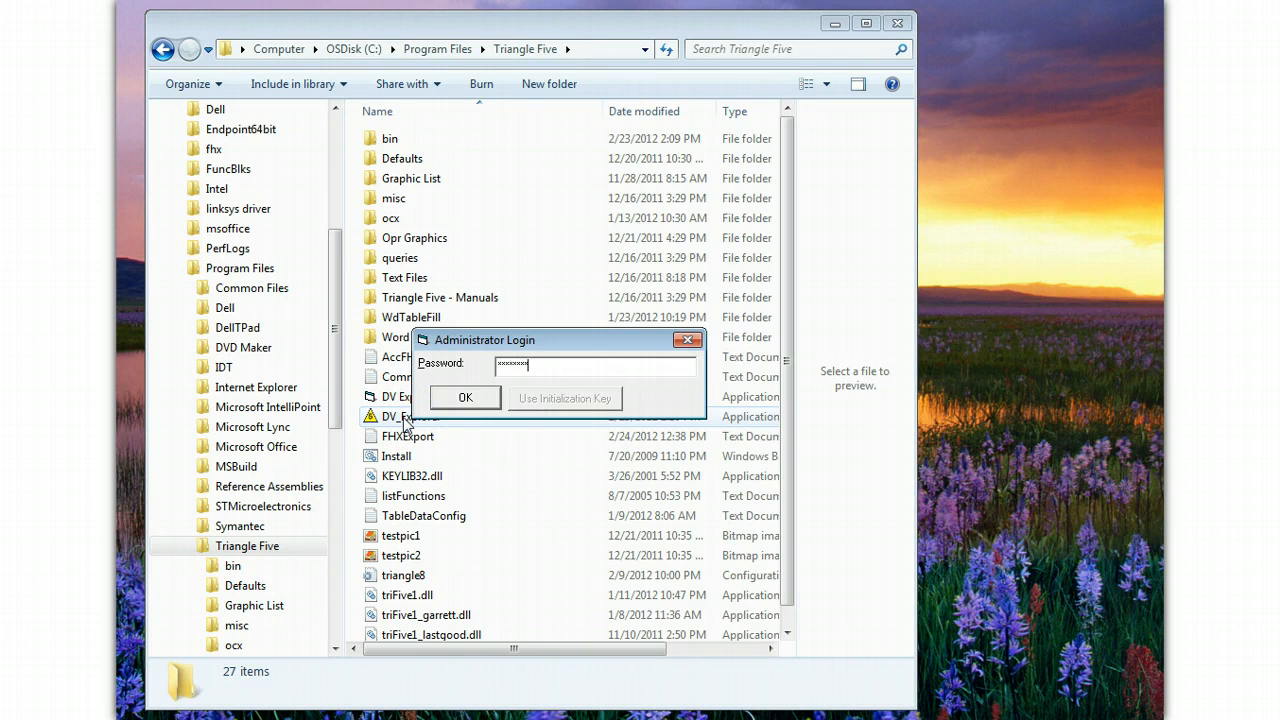
key("Return")
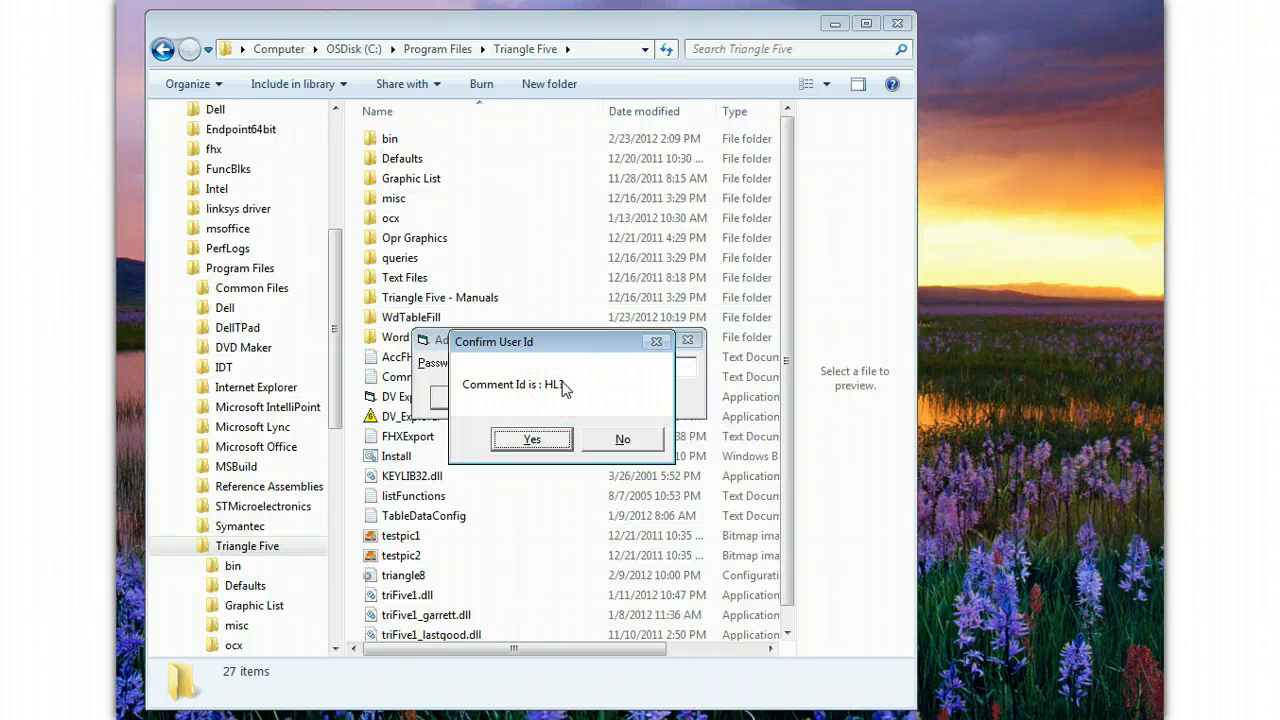
Reject the suggested comment ID and enter HJ as the user ID.
left_click(562, 440)
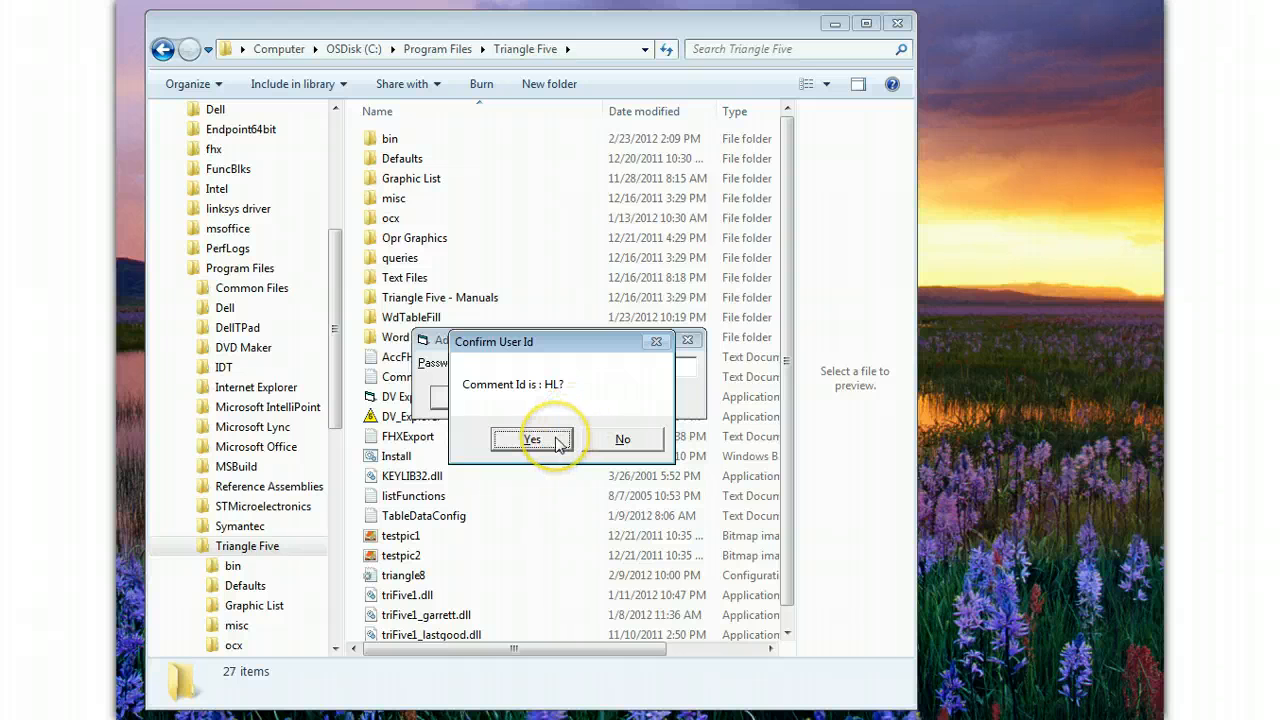
left_click(610, 442)
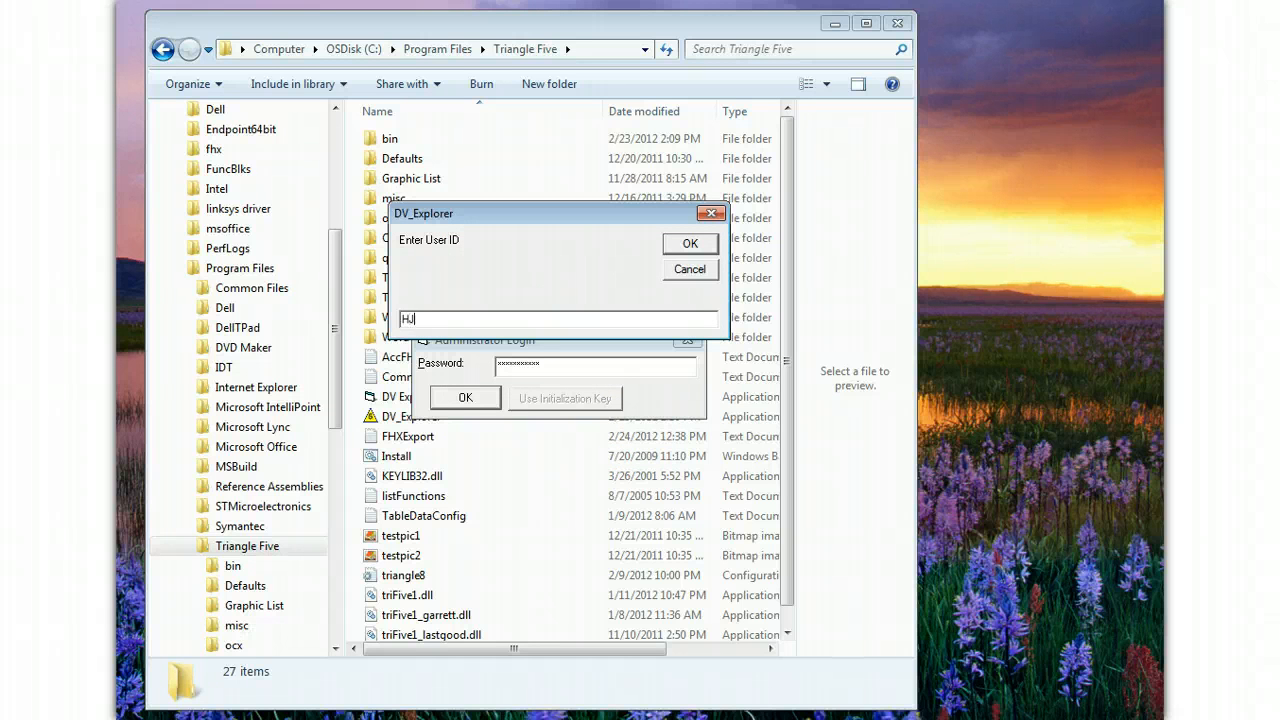
type("HJ")
left_click(689, 243)
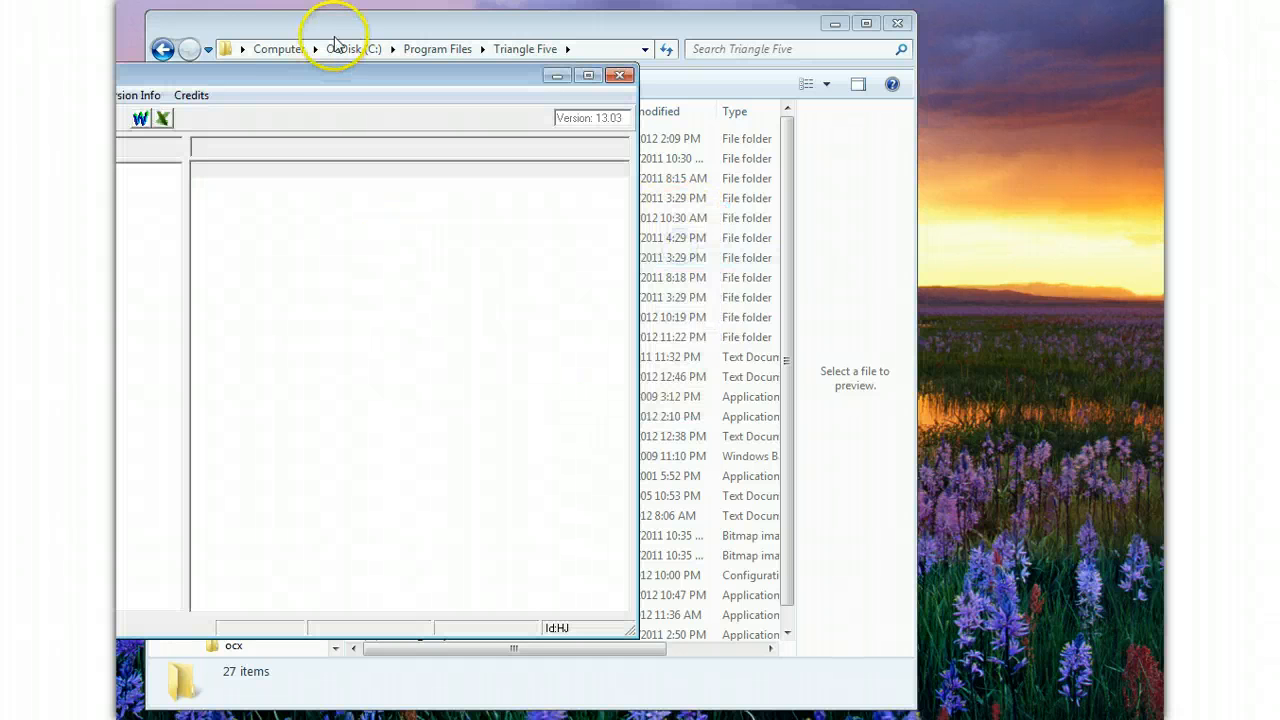
Move the DV Explorer window clear of the folder list and load NovoBatch.fhx.
left_click_drag(350, 77, 612, 48)
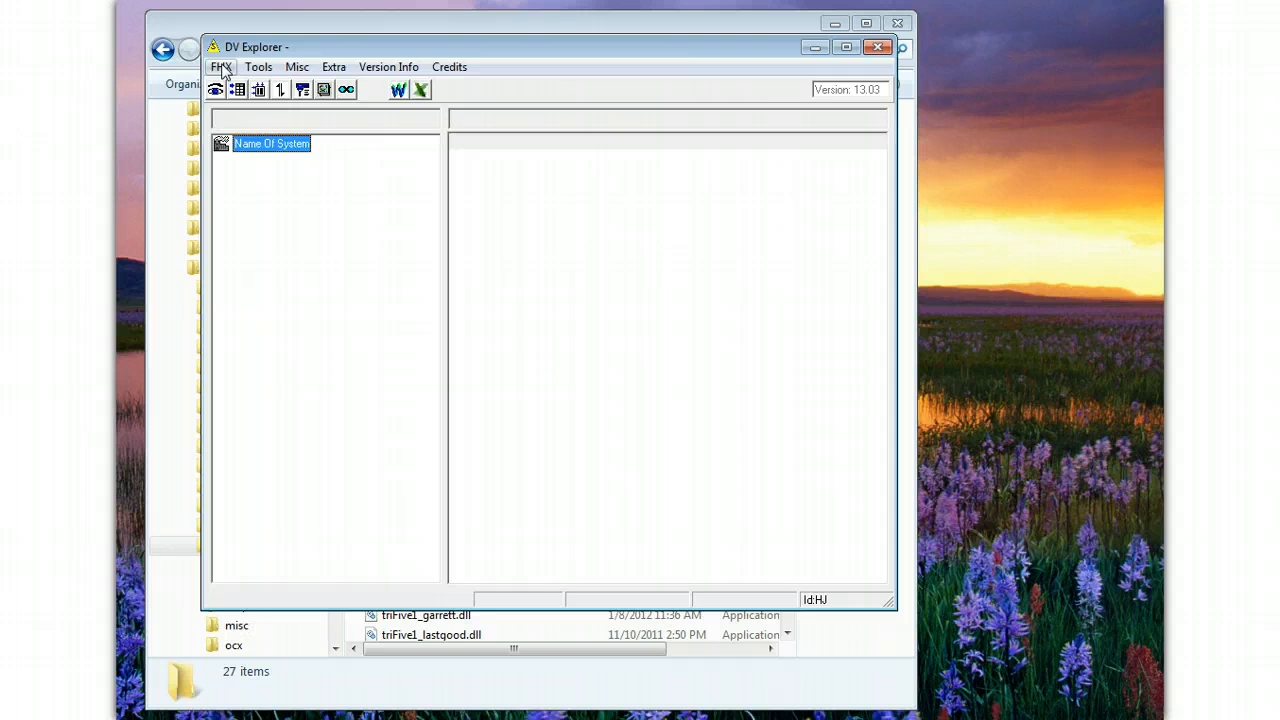
left_click_drag(290, 46, 569, 89)
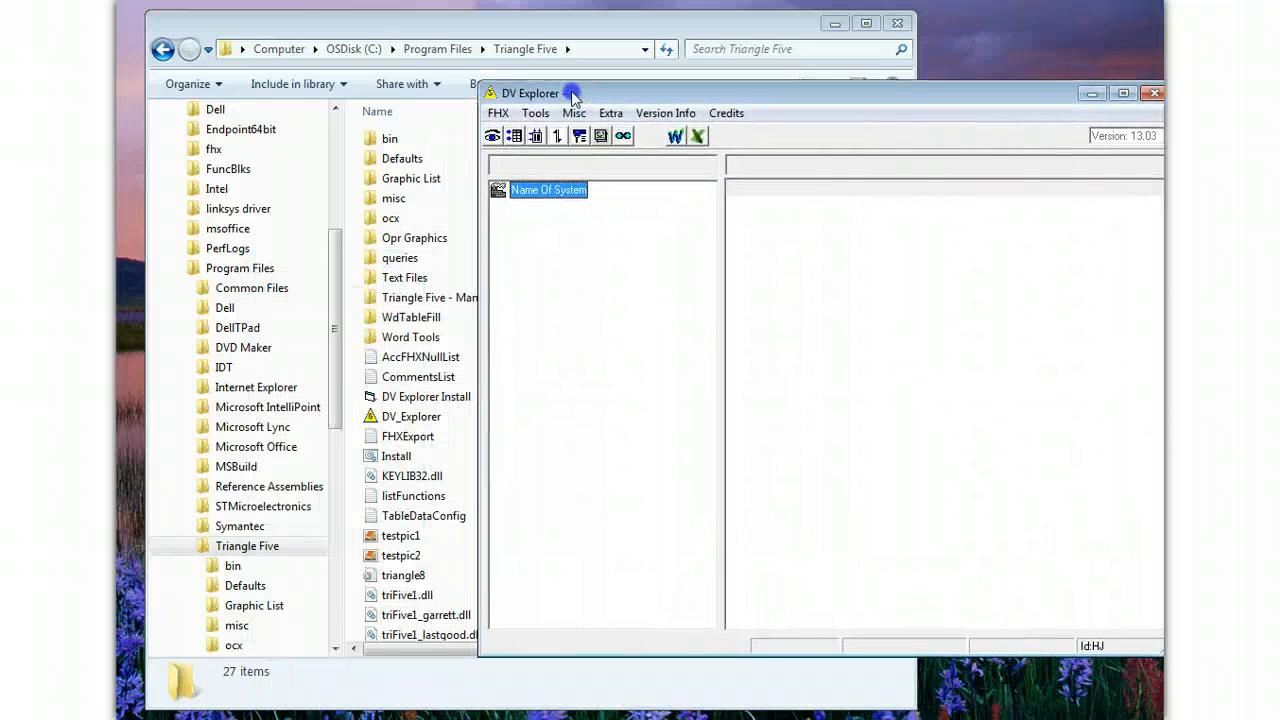
left_click(494, 109)
left_click(530, 131)
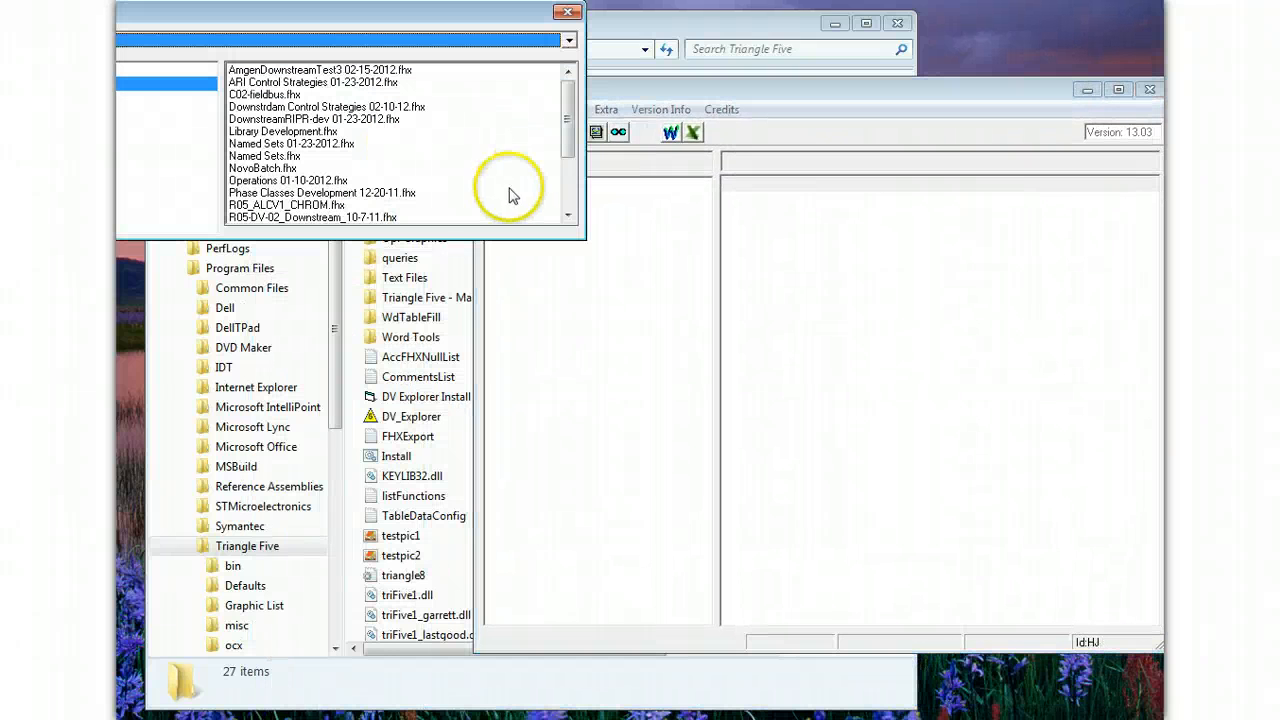
double_click(270, 168)
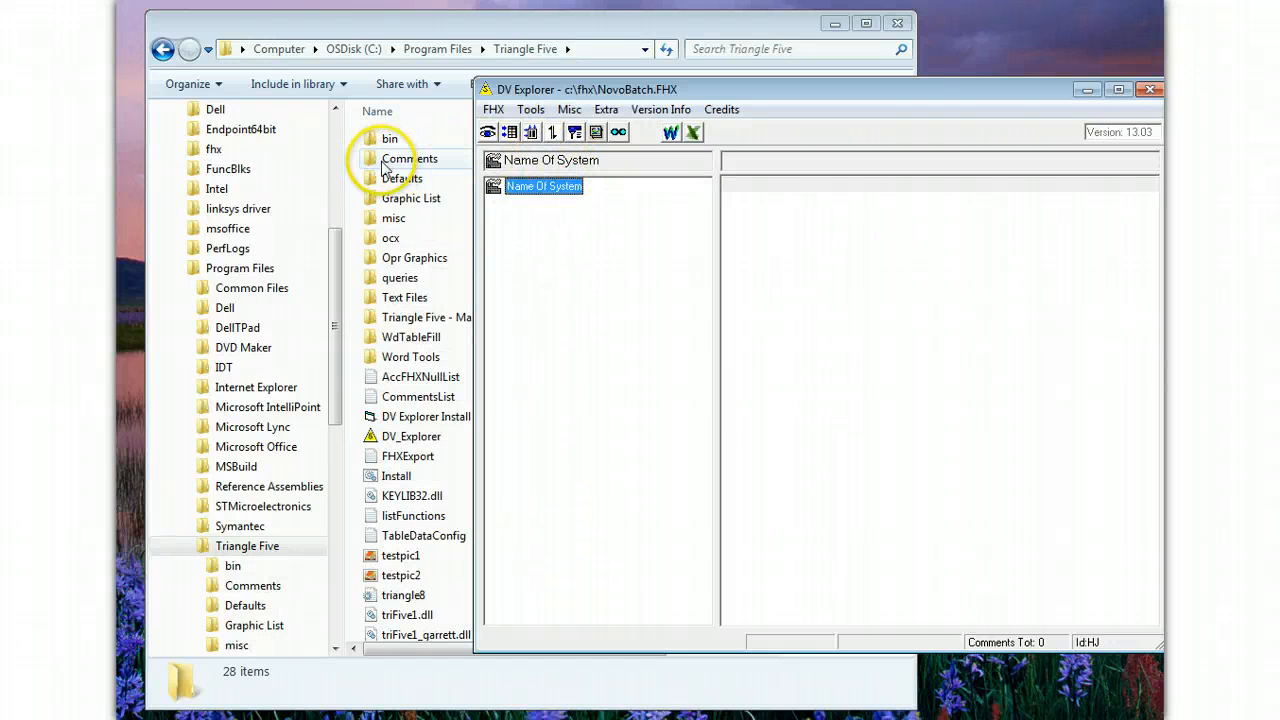
Switch to Windows Explorer and inspect the Comments folder inside Triangle Five.
double_click(390, 163)
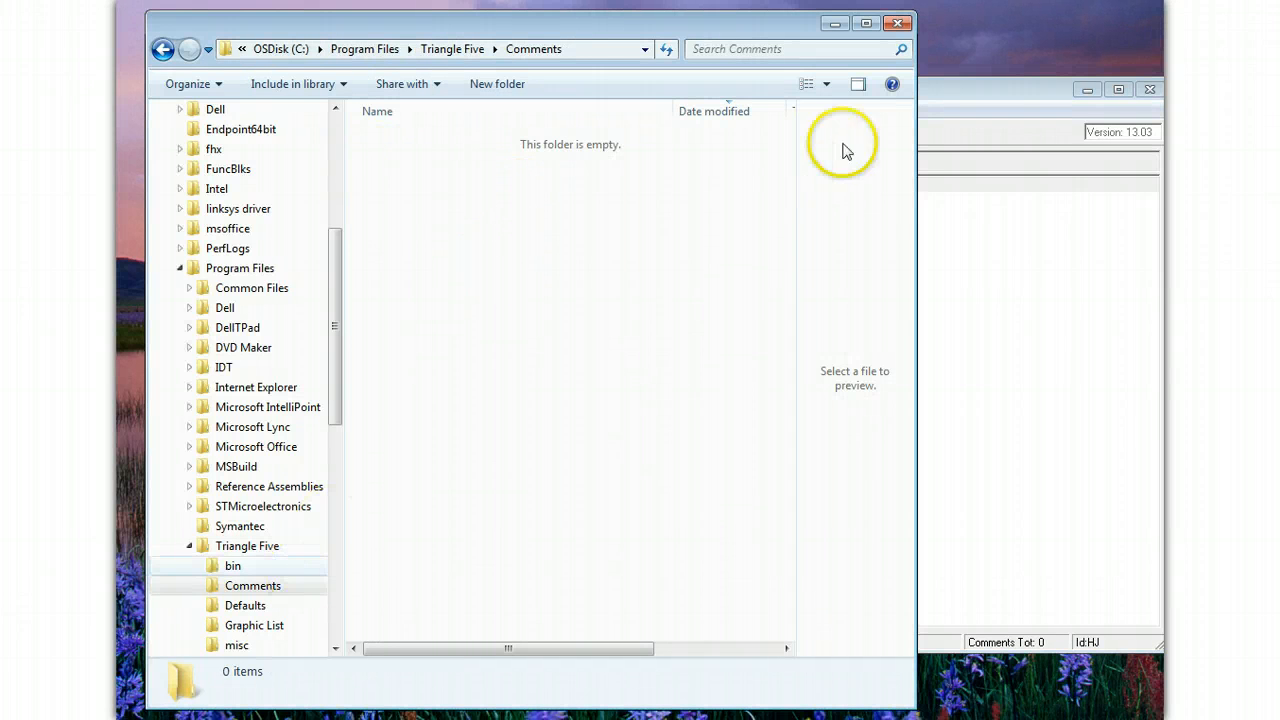
Return to DV Explorer and expand System Configuration and Control Strategies to show the contents of the ED_CENTER_BATCH area.
left_click(955, 105)
double_click(548, 188)
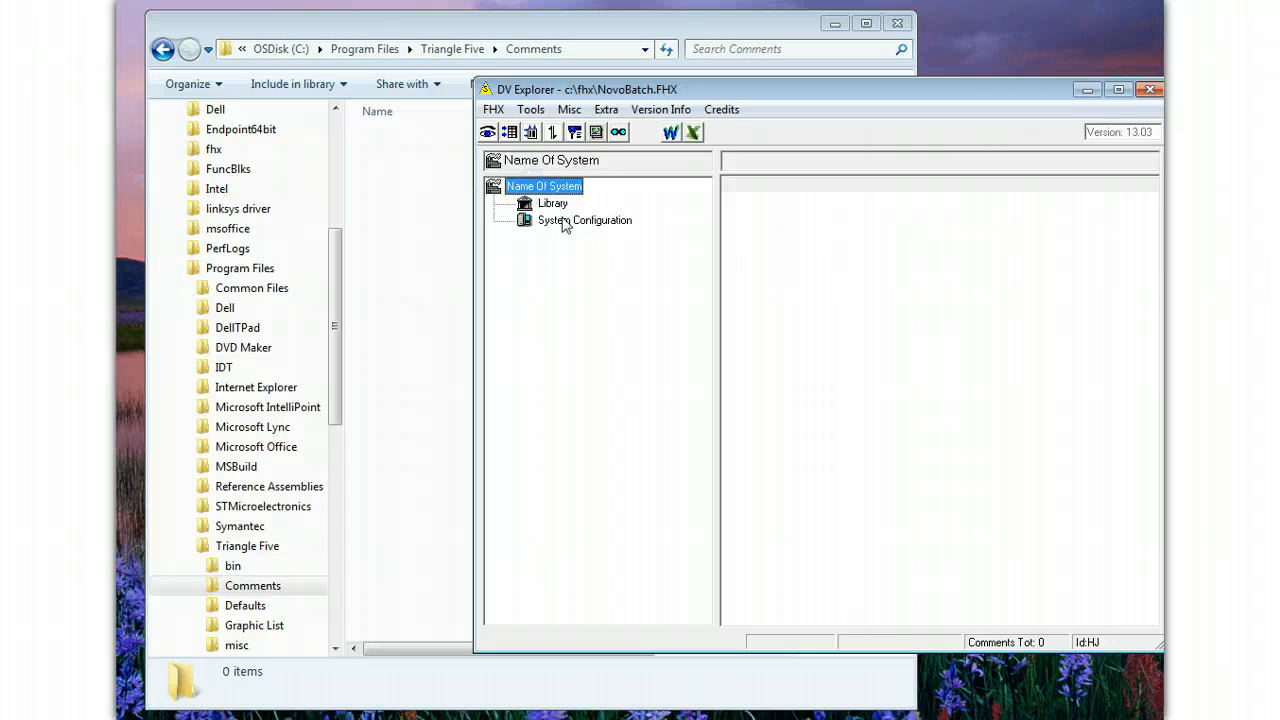
double_click(563, 222)
double_click(762, 245)
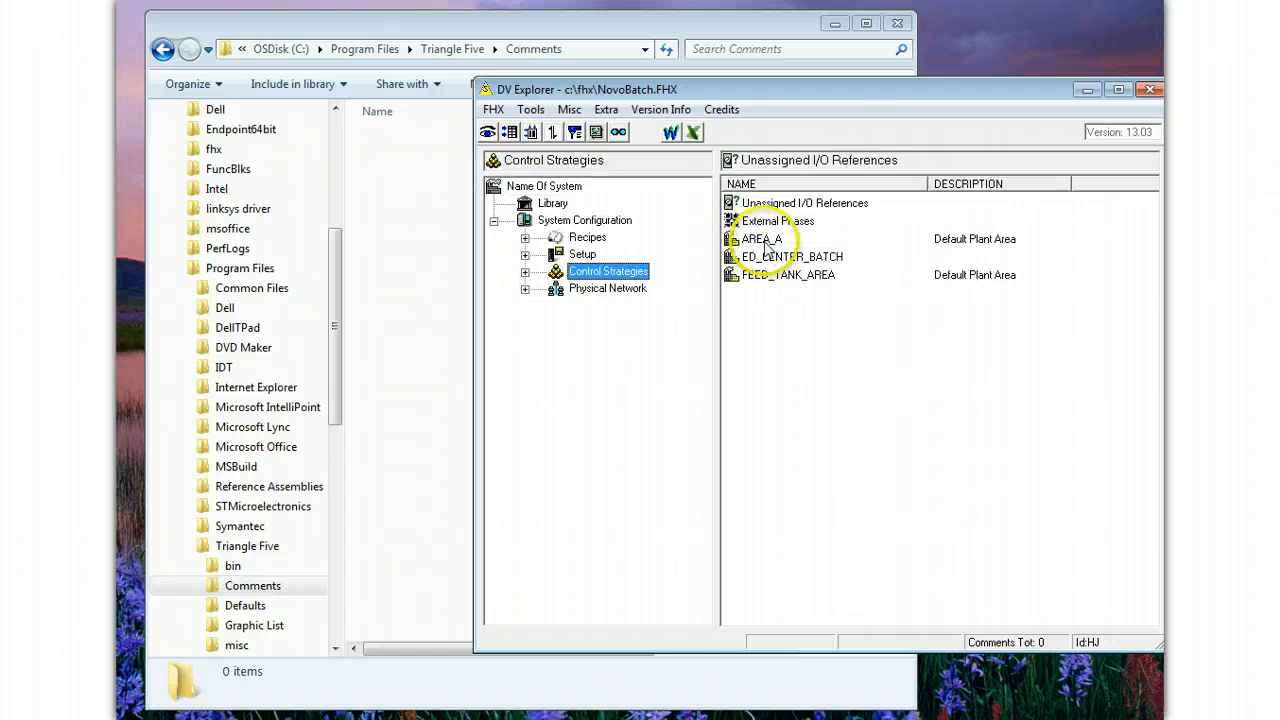
double_click(766, 242)
left_click(660, 340)
left_click(770, 241)
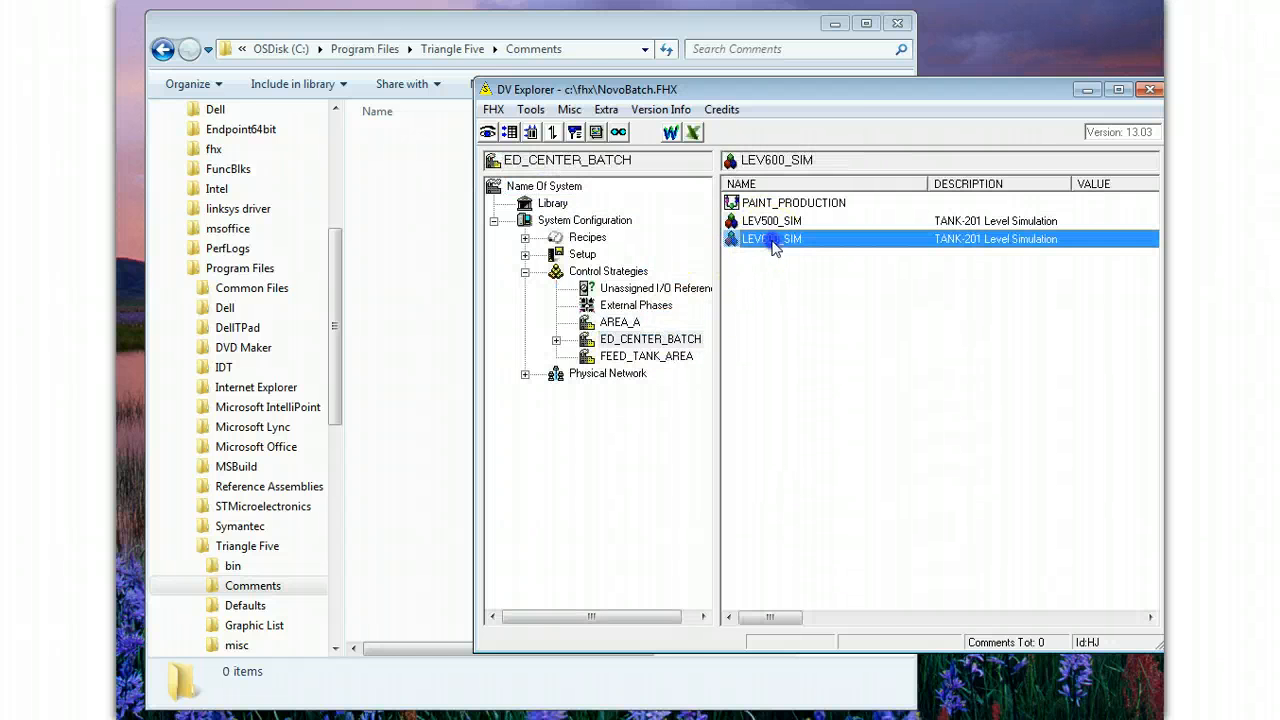
Open the Aliases list of unit module UM_BL_600 under PAINT_PRODUCTION.
double_click(775, 205)
double_click(775, 221)
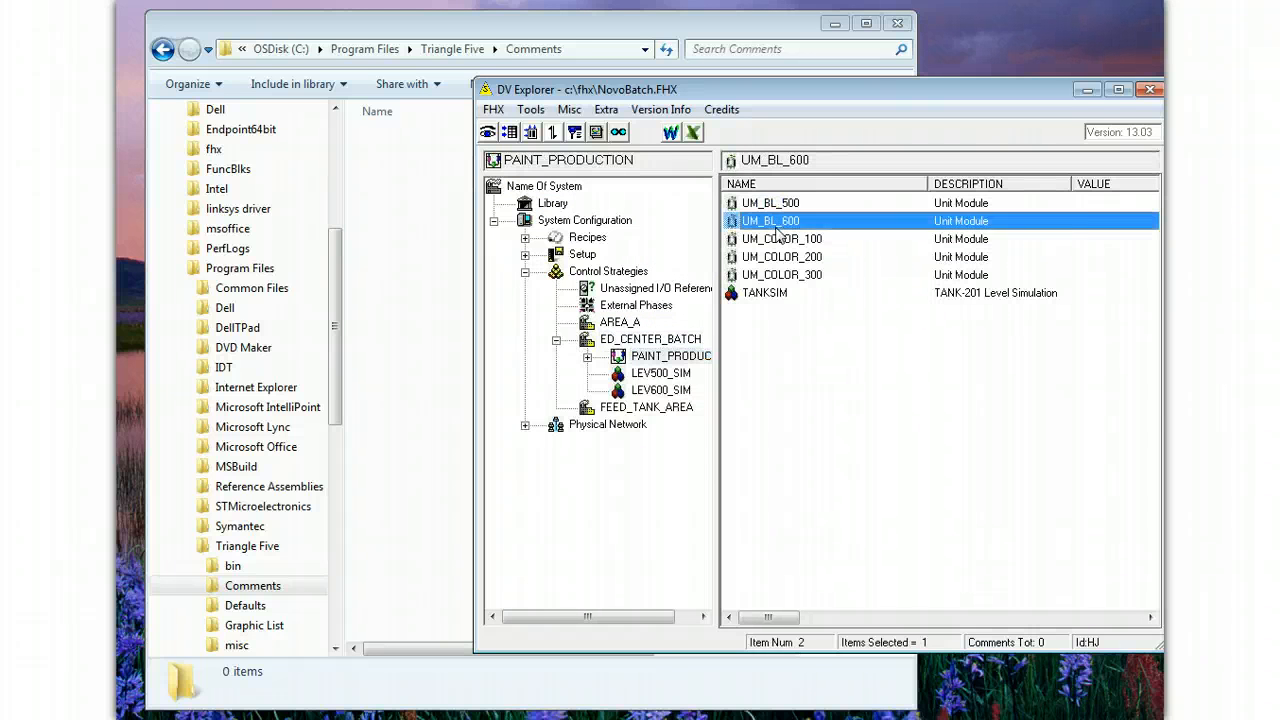
left_click(873, 472)
scroll(829, 514, "down", 6)
double_click(771, 592)
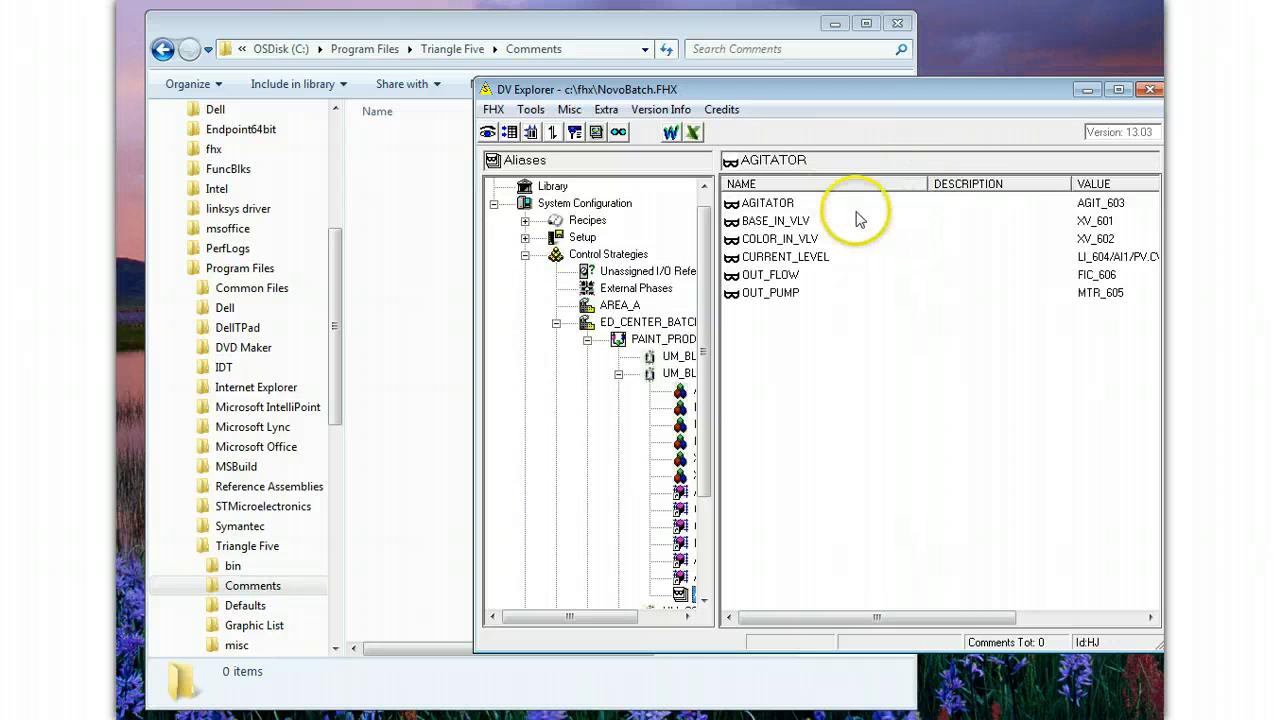
Add the comment "Need Description" to the AGITATOR alias of UM_BL_600 and save it.
left_click(782, 205)
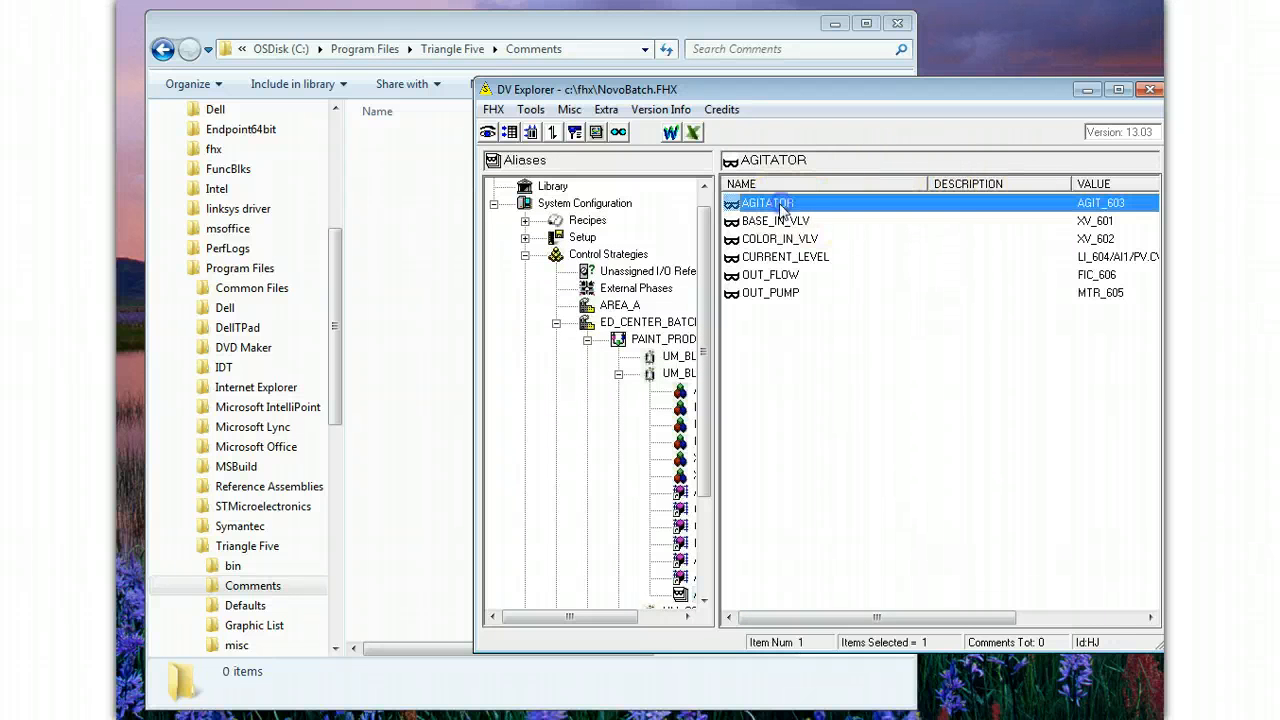
right_click(782, 206)
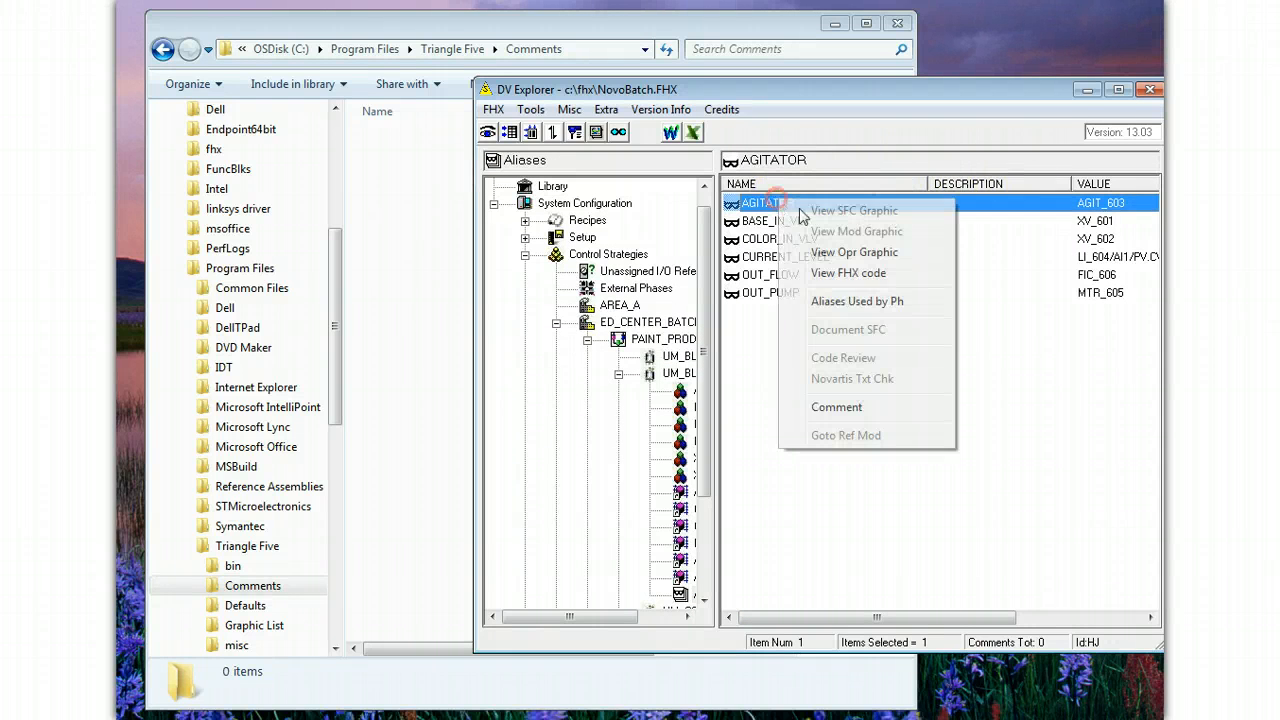
left_click(849, 410)
left_click_drag(486, 150, 734, 330)
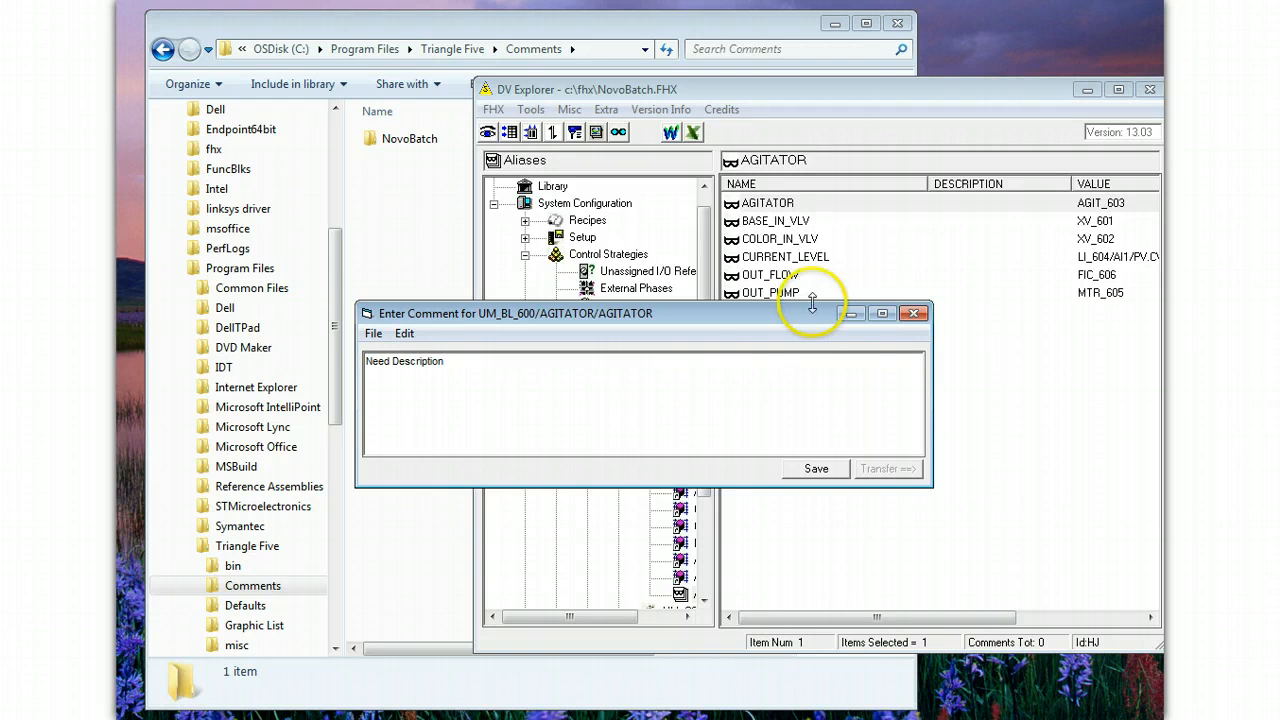
left_click(816, 468)
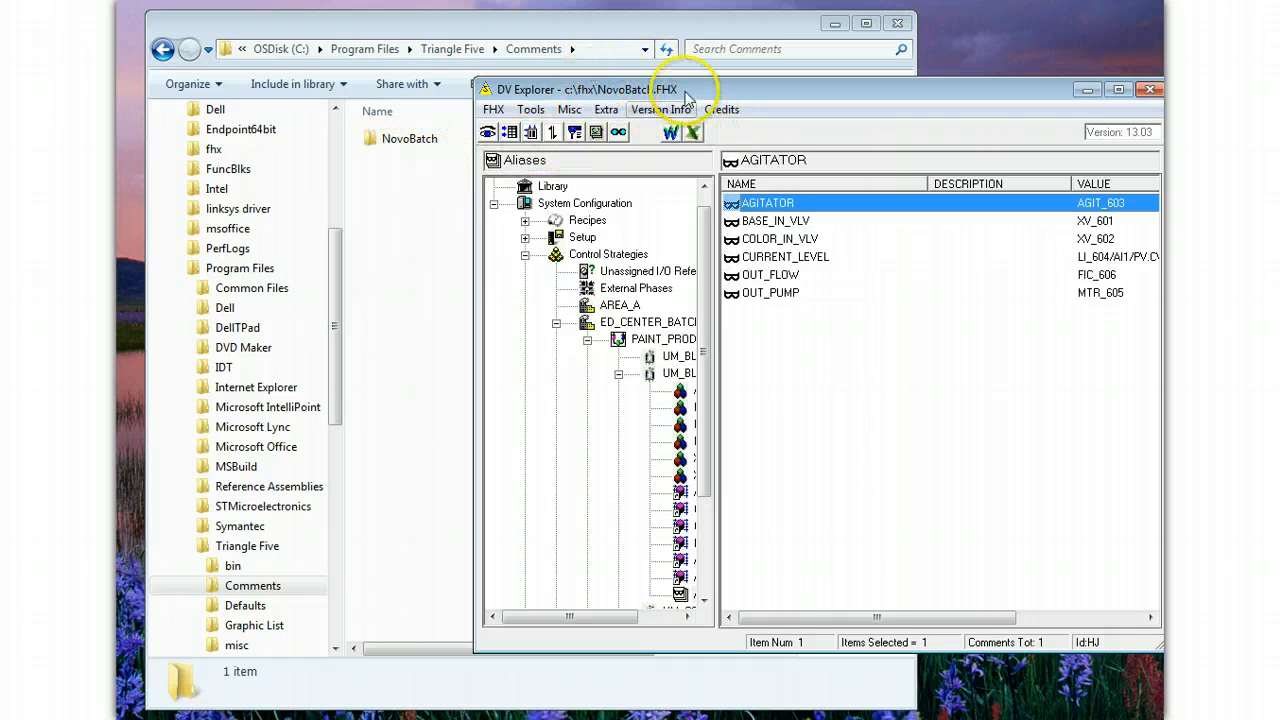
In Windows Explorer, open the AGITATOR comment text file from the 02-24-2012 folder inside NovoBatch.
double_click(409, 138)
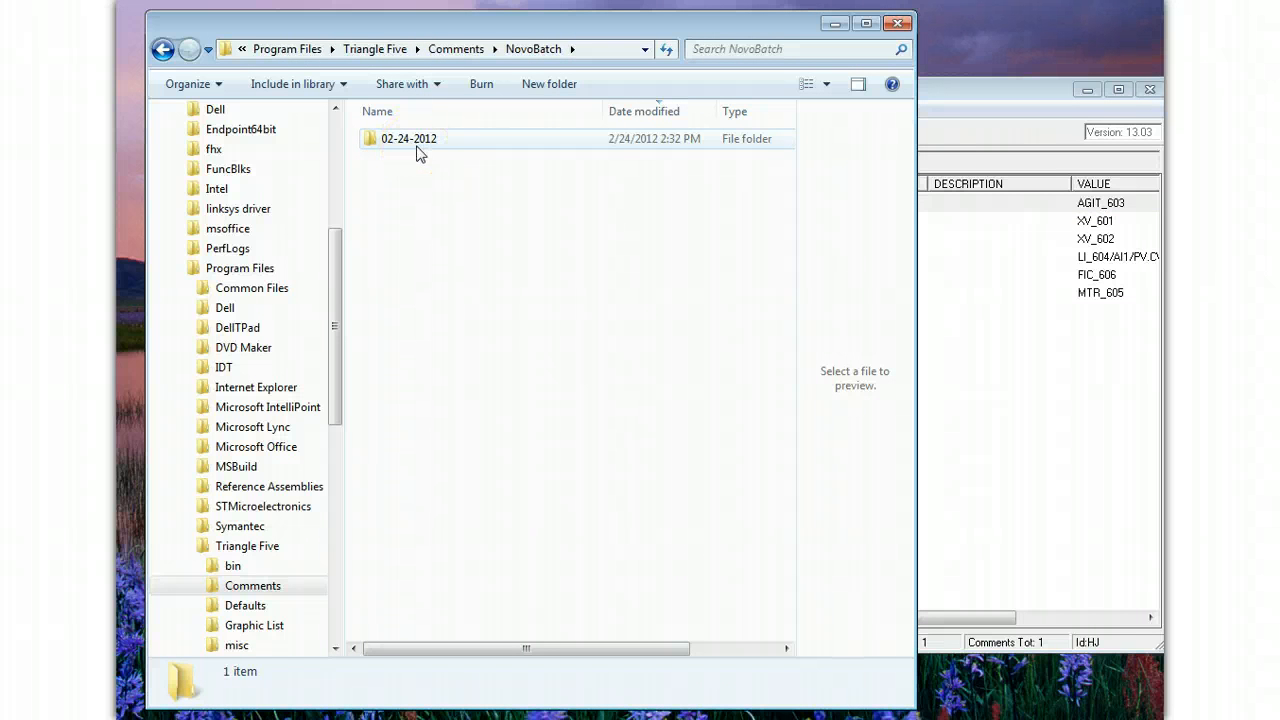
left_click(991, 108)
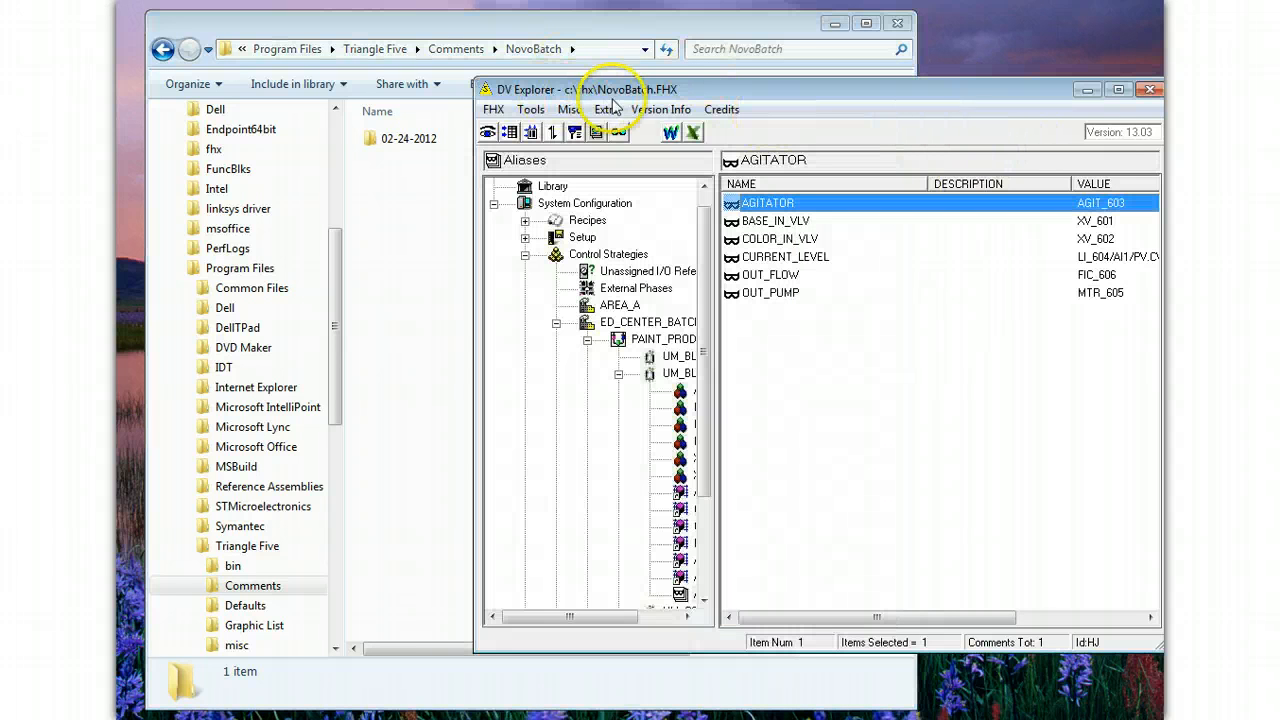
double_click(403, 138)
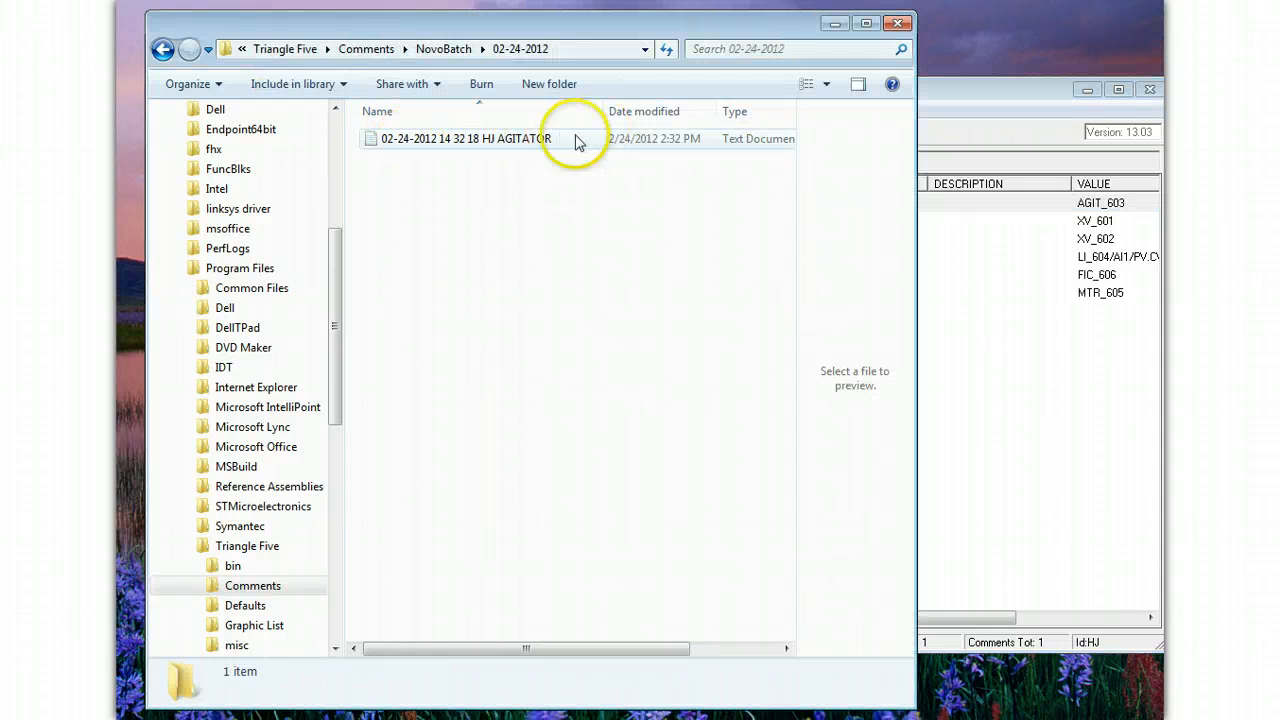
double_click(463, 145)
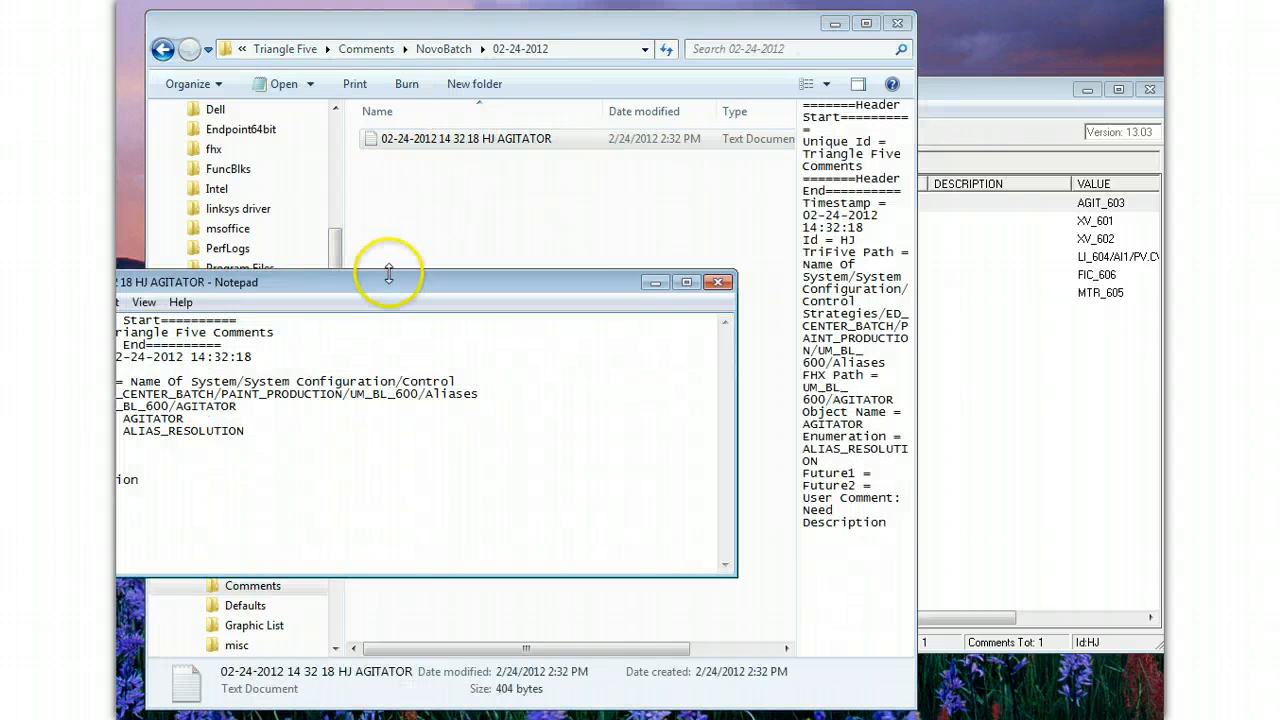
Review the unique ID, timestamp and user ID lines of the comment file in Notepad and close it.
left_click_drag(457, 278, 598, 240)
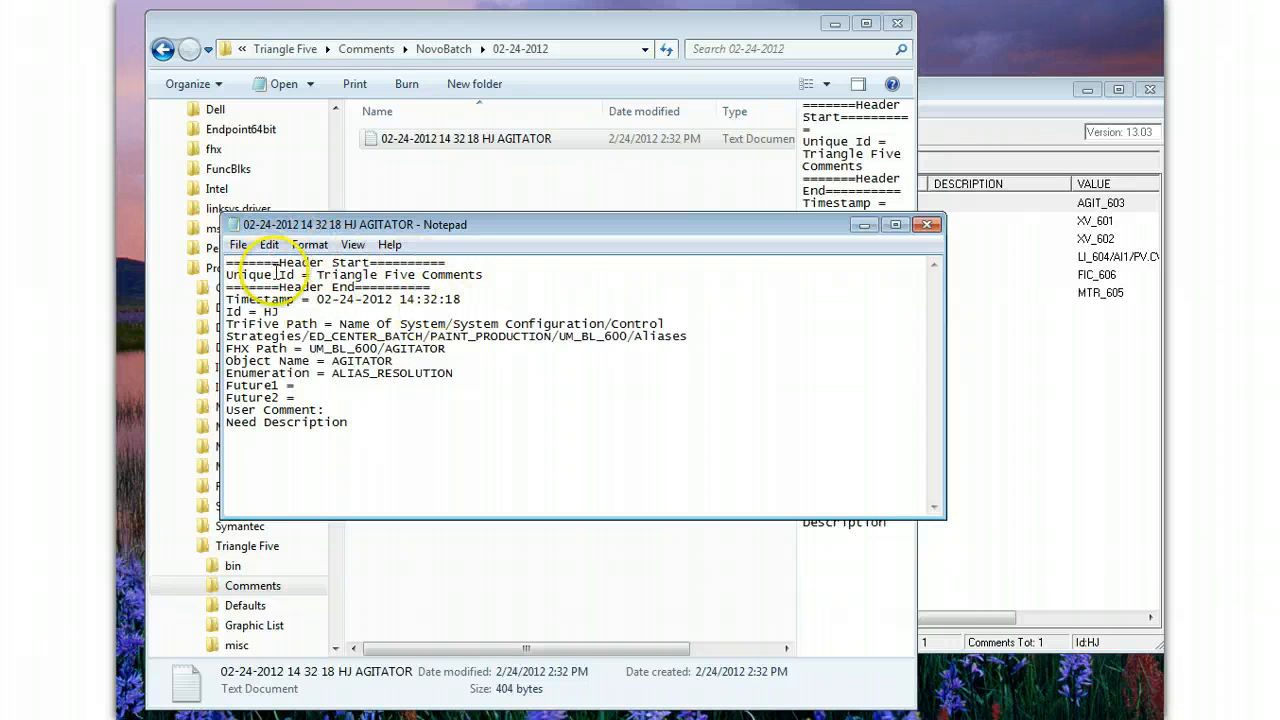
left_click_drag(345, 233, 359, 199)
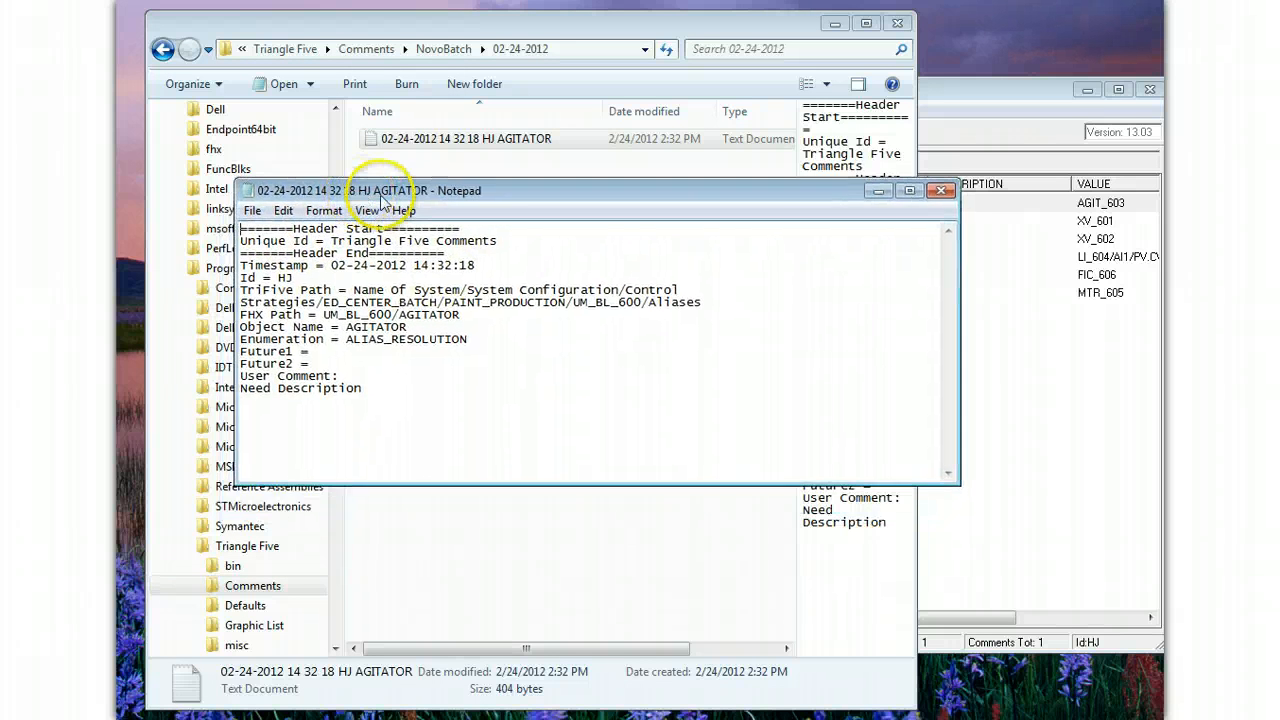
left_click_drag(504, 241, 218, 243)
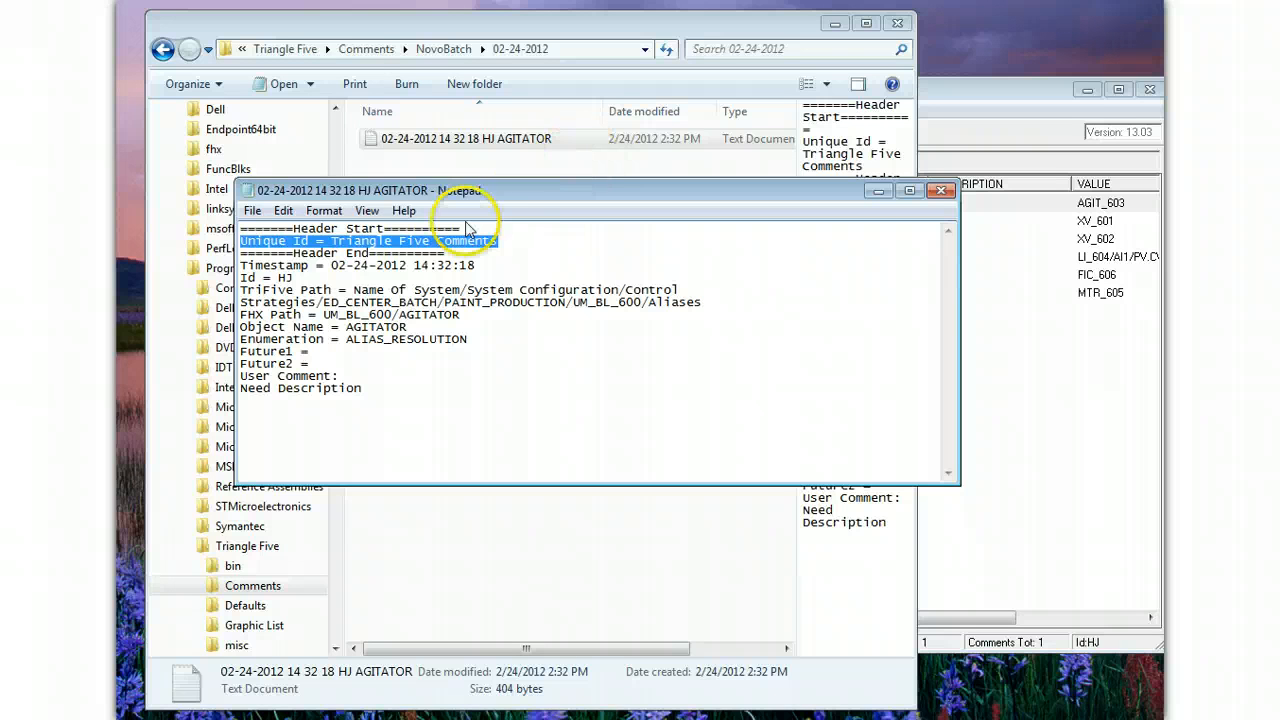
left_click(331, 265)
left_click_drag(333, 267, 475, 266)
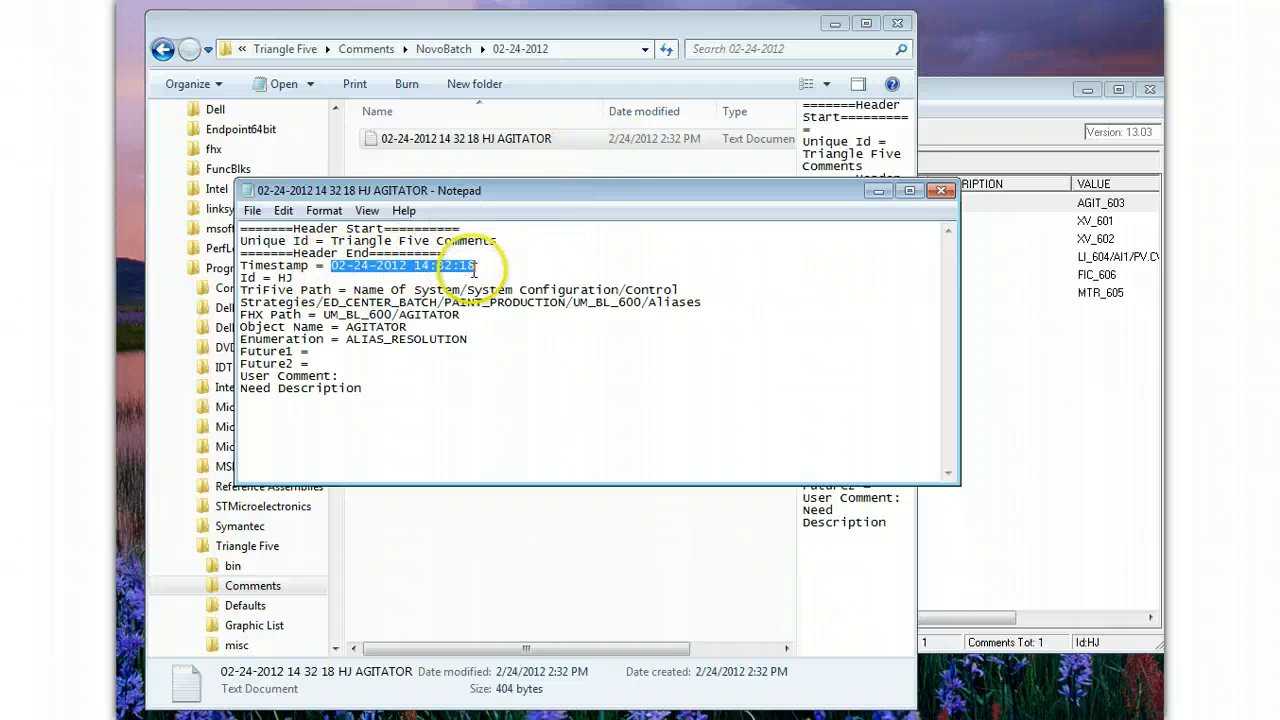
double_click(283, 277)
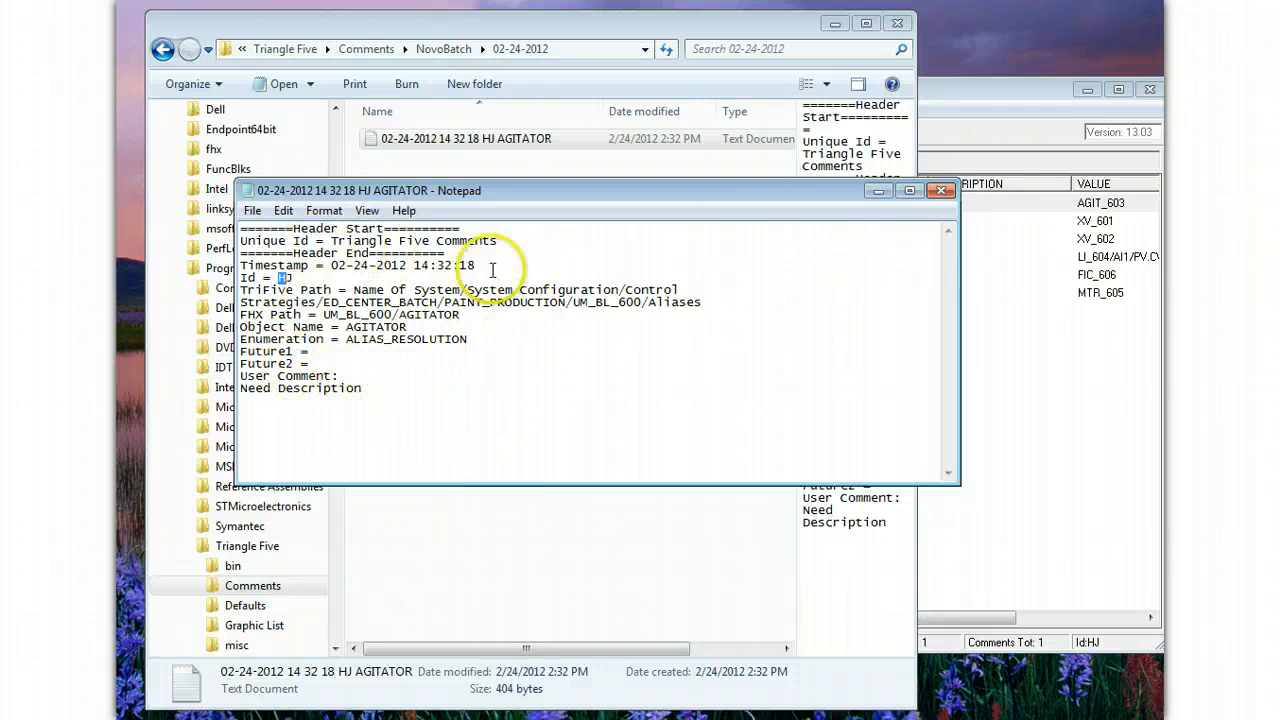
left_click(943, 193)
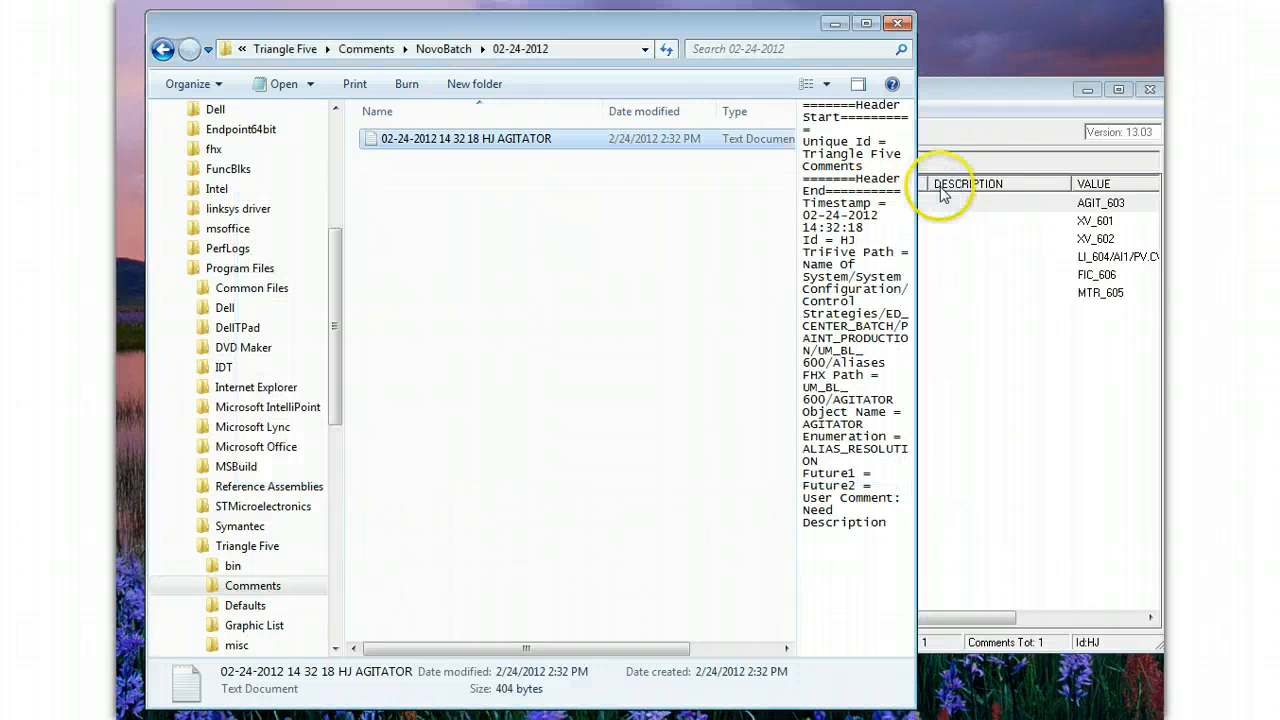
Return to DV Explorer, widen the system tree and display the contents of the LEV500_SIM module.
left_click(971, 108)
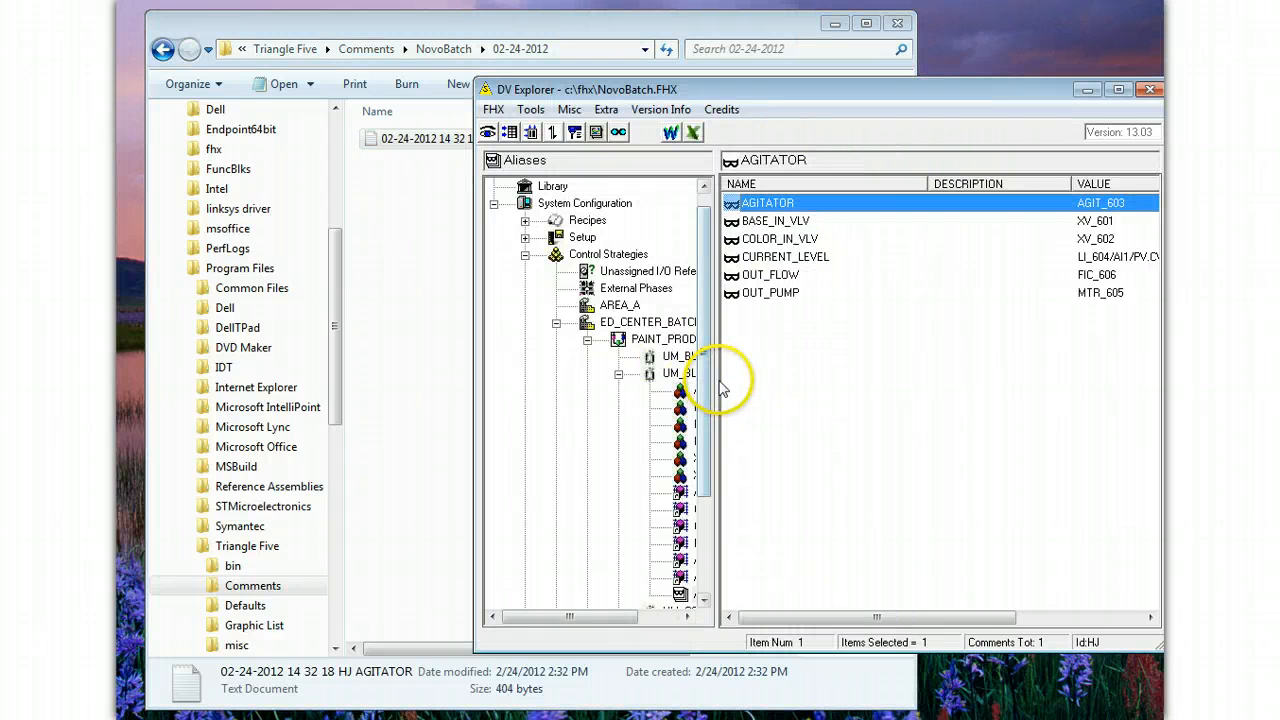
left_click_drag(717, 381, 780, 460)
left_click(690, 373)
left_click(661, 560)
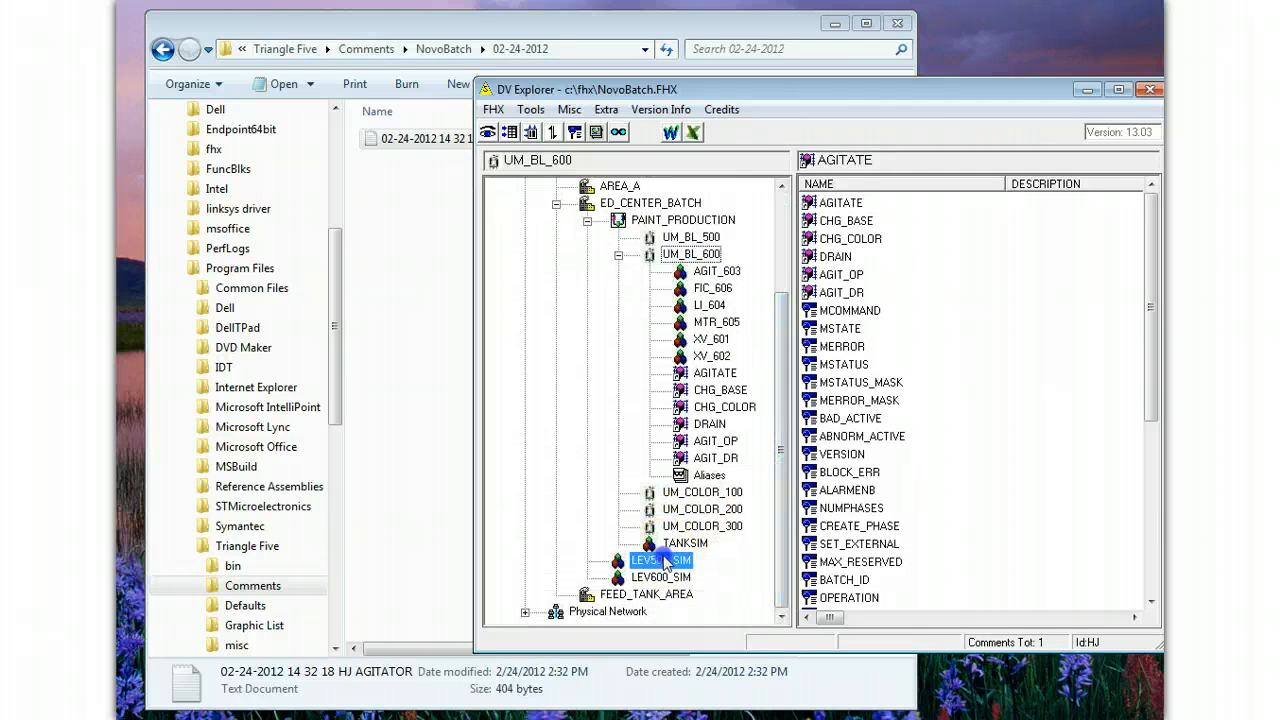
left_click_drag(829, 87, 676, 56)
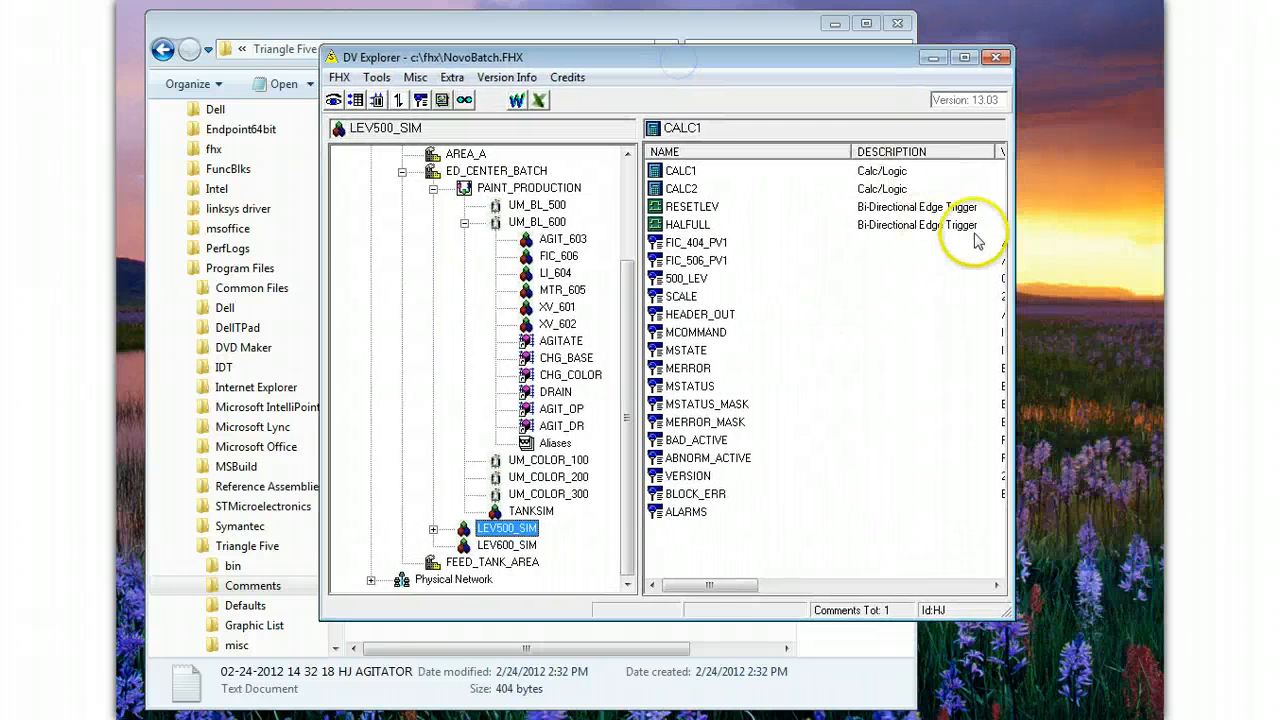
Check the comment option offered for the SCALE parameter of LEV500_SIM and dismiss it without adding a comment.
left_click(750, 300)
right_click(750, 302)
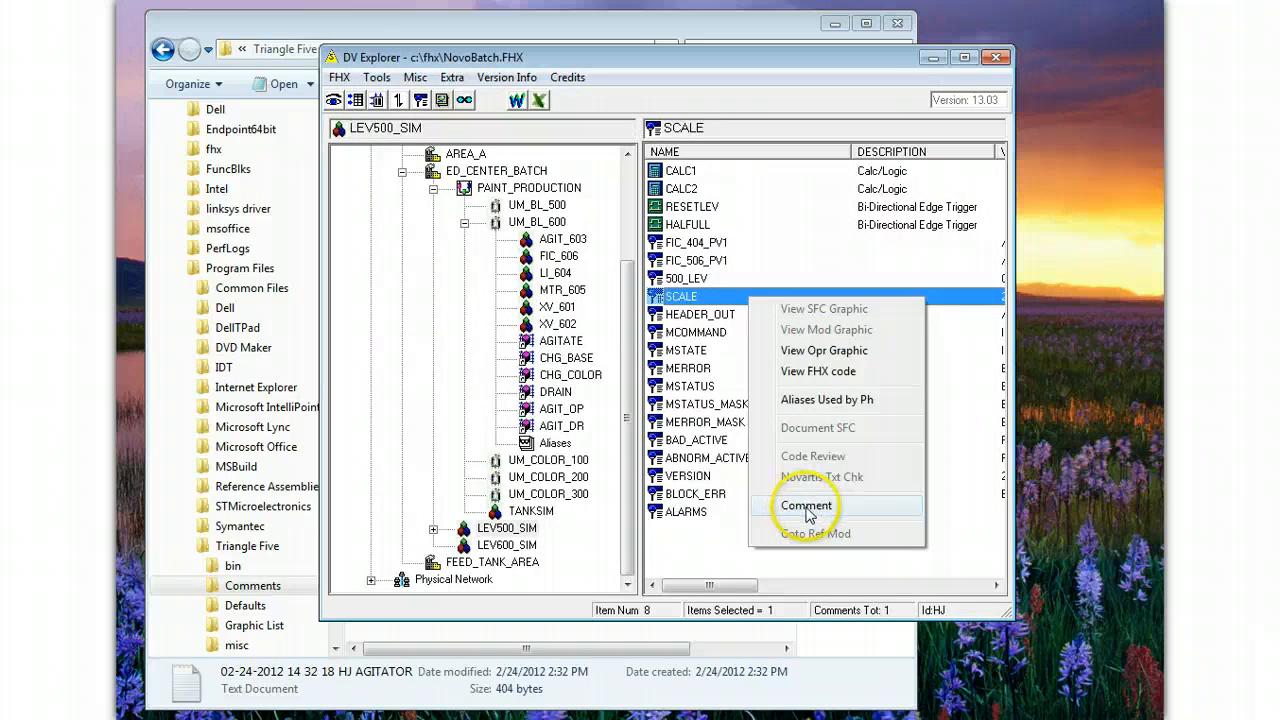
left_click(700, 190)
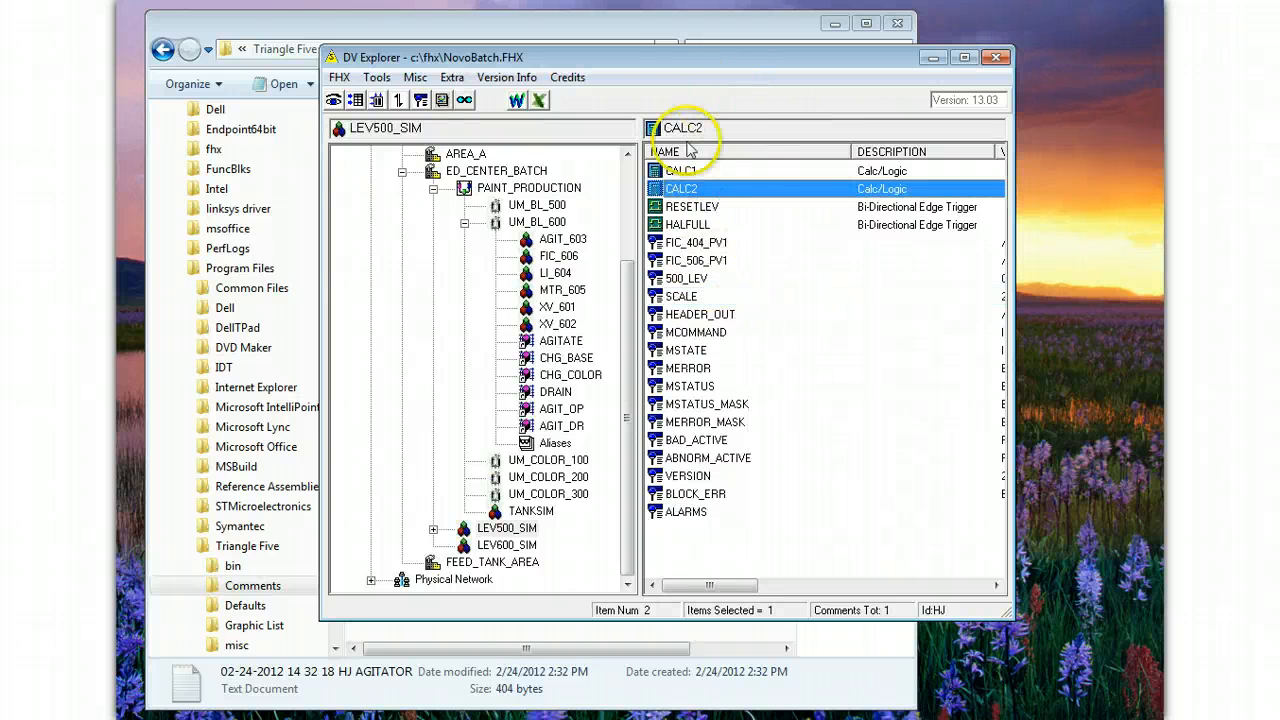
Display the contents of module AGIT_603 under UM_BL_600.
left_click(550, 241)
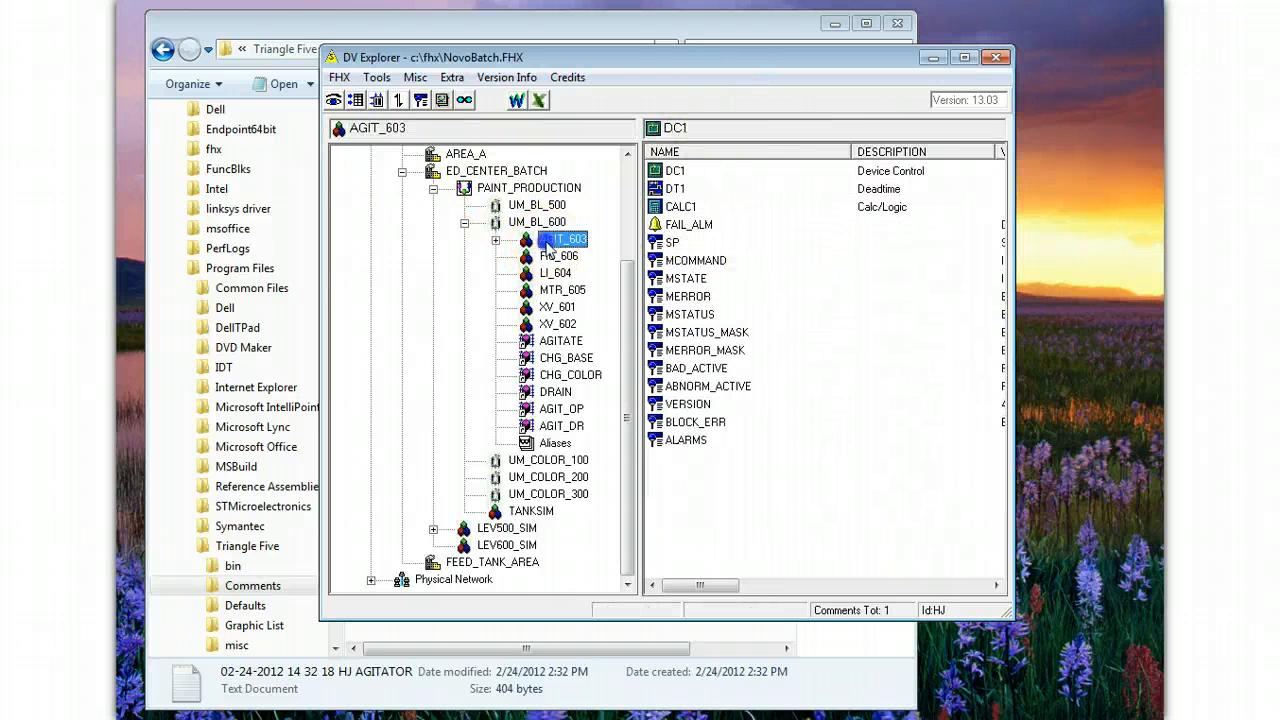
Check the options offered for module AGIT_603, dismiss them, and widen the DV Explorer window to reveal the full value column.
right_click(551, 247)
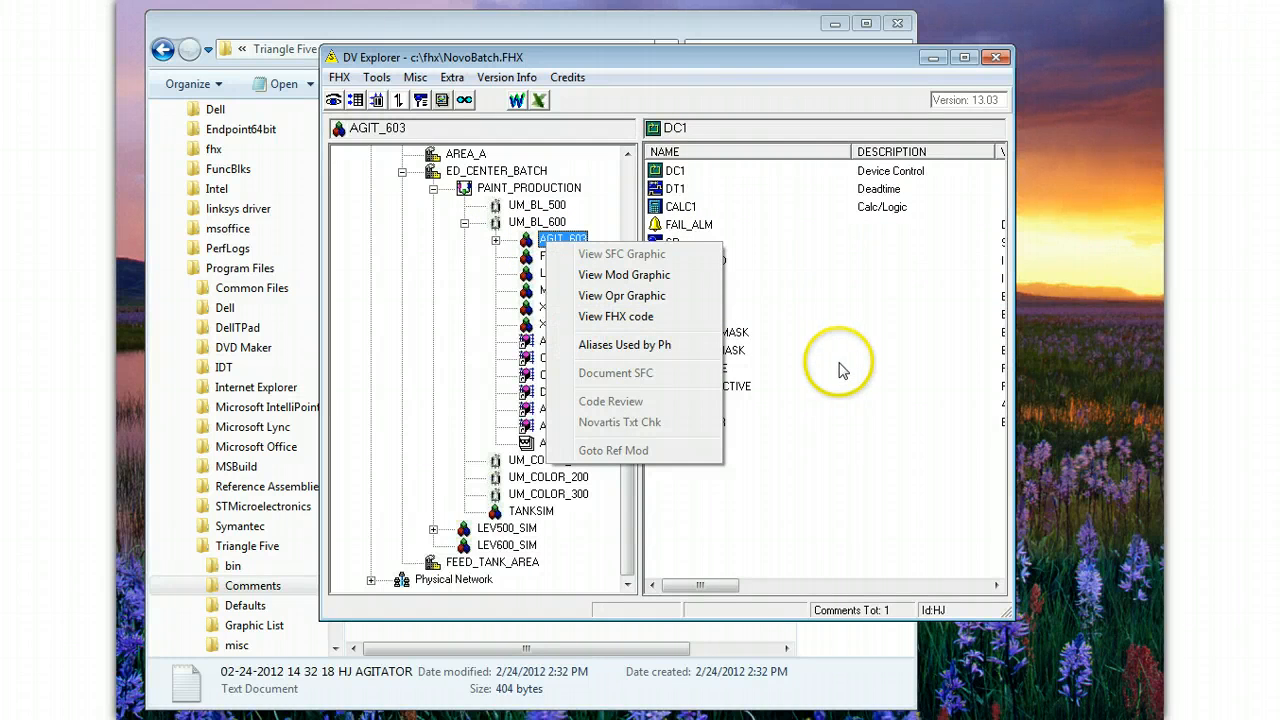
left_click(813, 424)
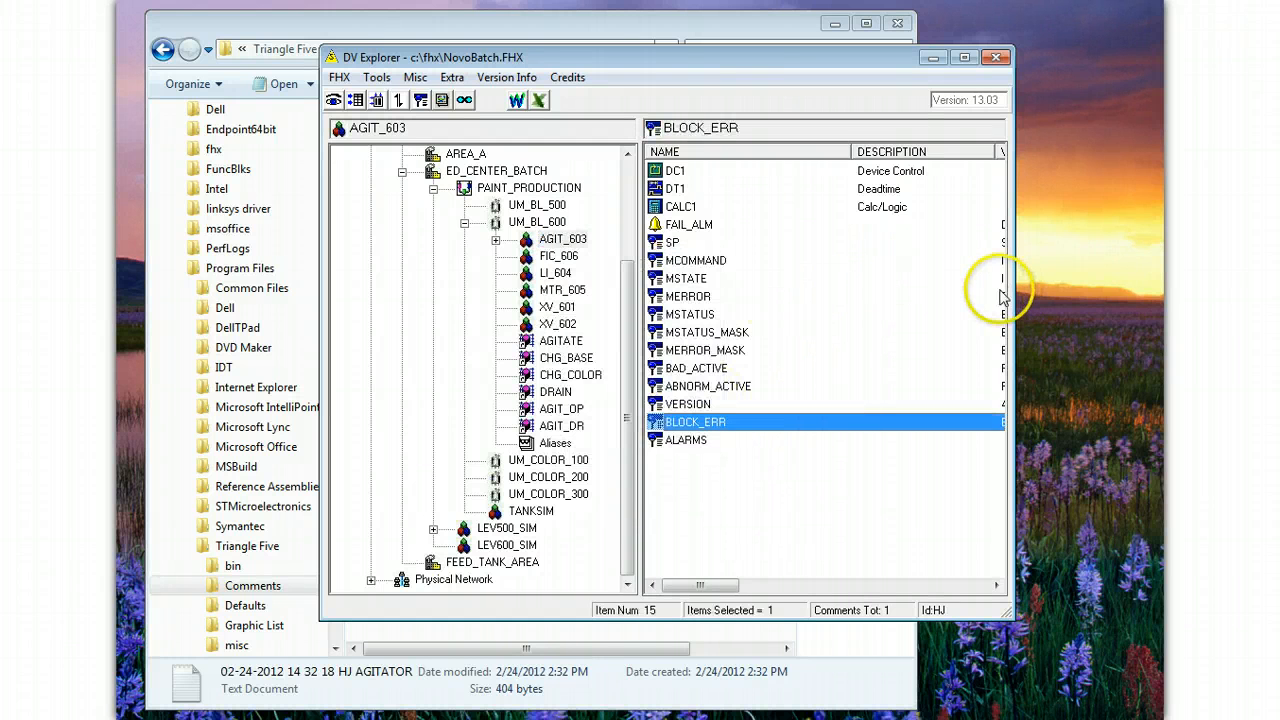
left_click_drag(1097, 291, 1124, 293)
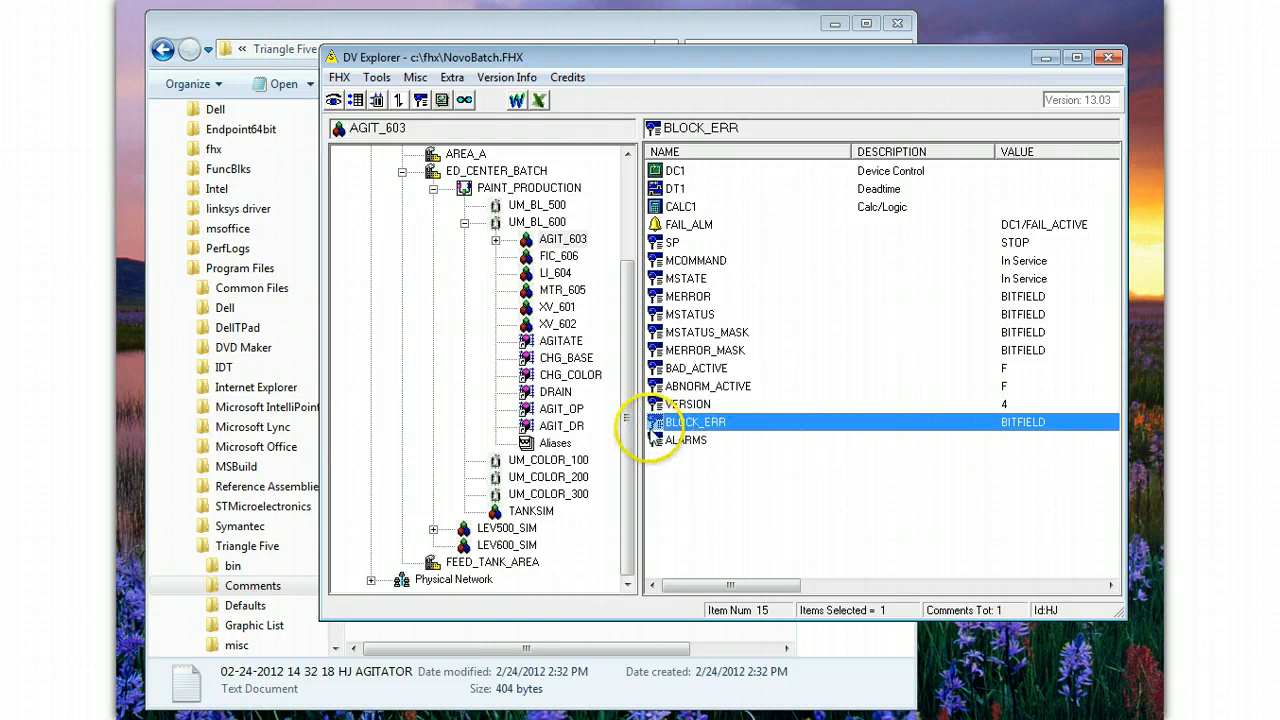
Browse the contents of modules XV_601, XV_602, MTR_605 and FIC_606 under UM_BL_600.
left_click(558, 307)
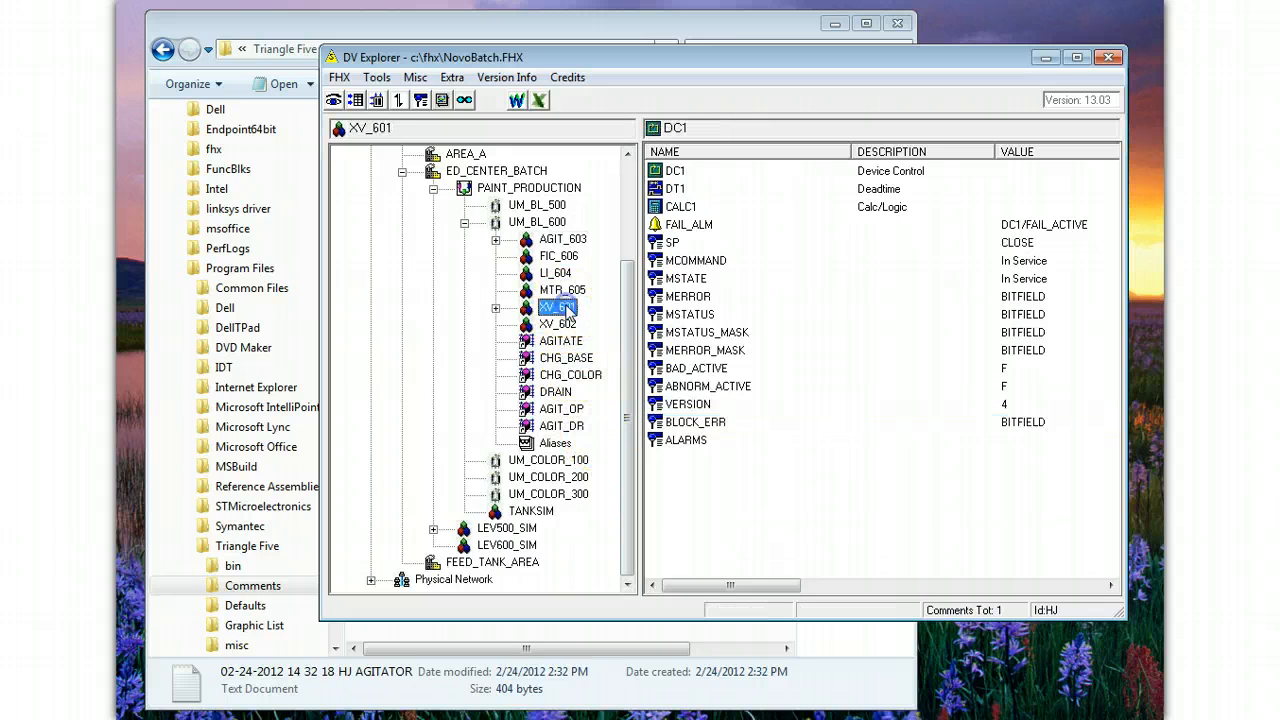
left_click(568, 324)
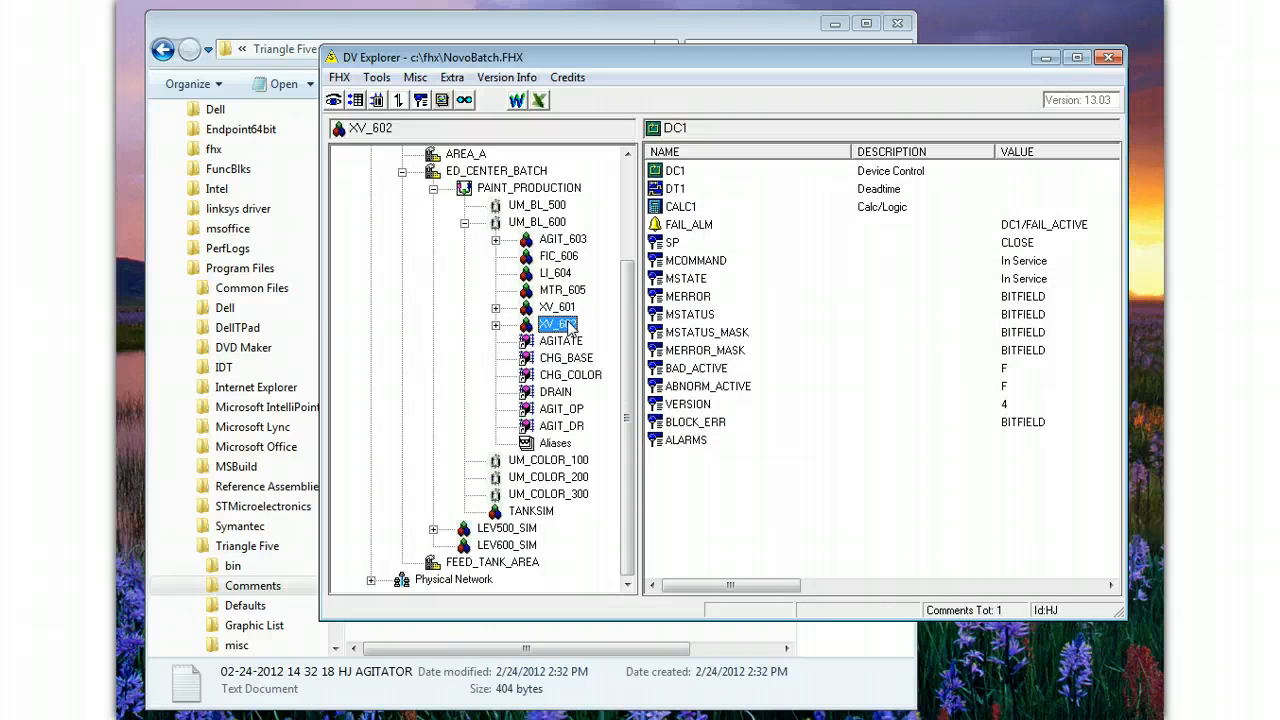
left_click(562, 291)
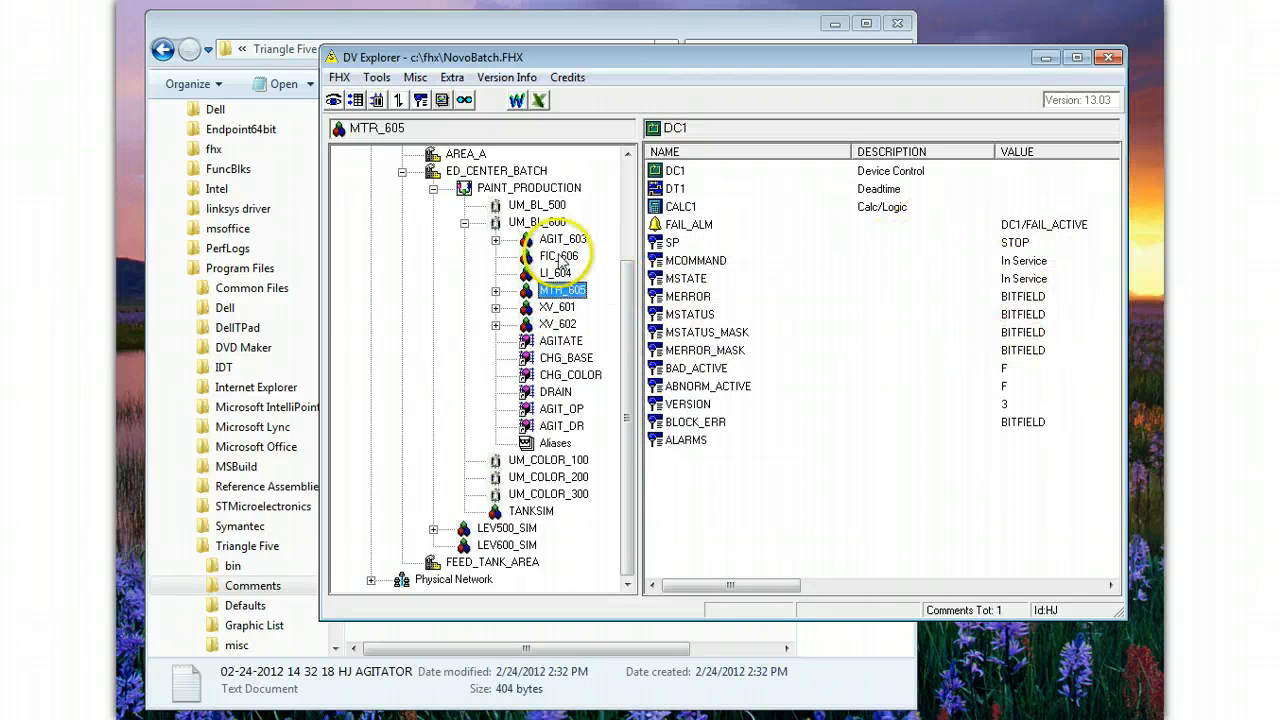
left_click(559, 257)
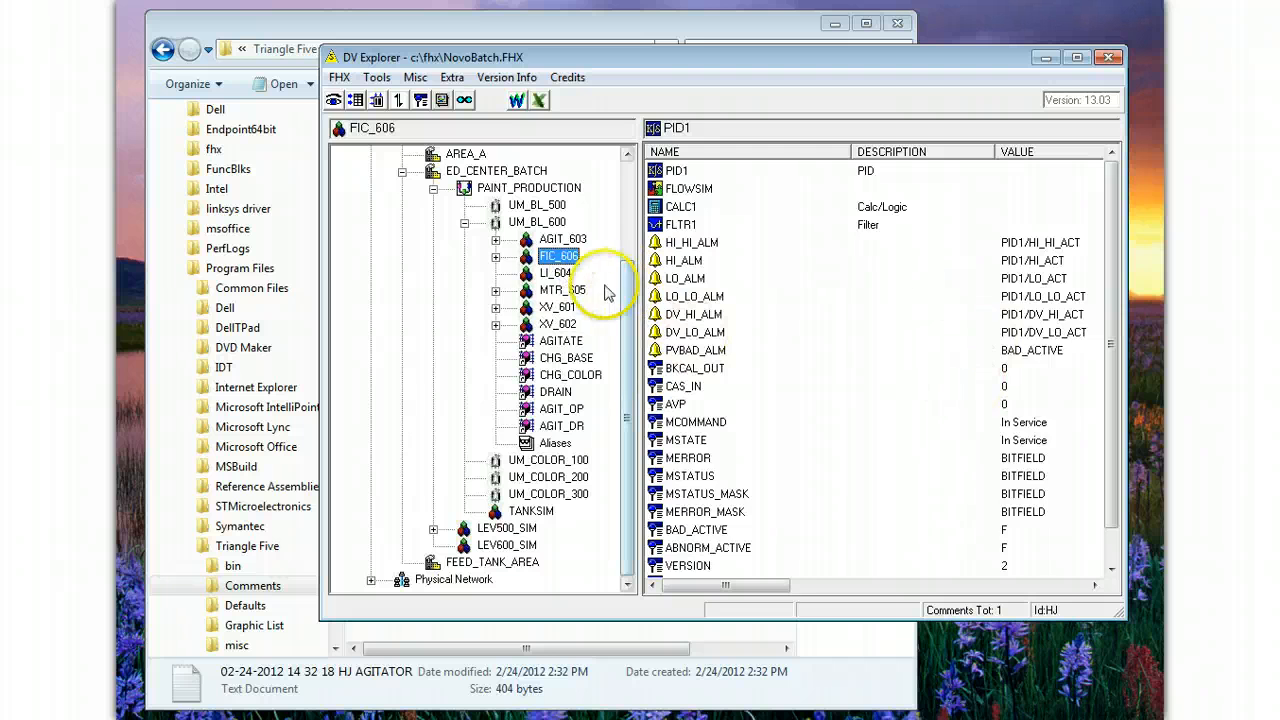
Add the comment "double check if IO is correct" to the LEVEL_IN parameter of module LI_604 and save it.
left_click(556, 273)
right_click(892, 275)
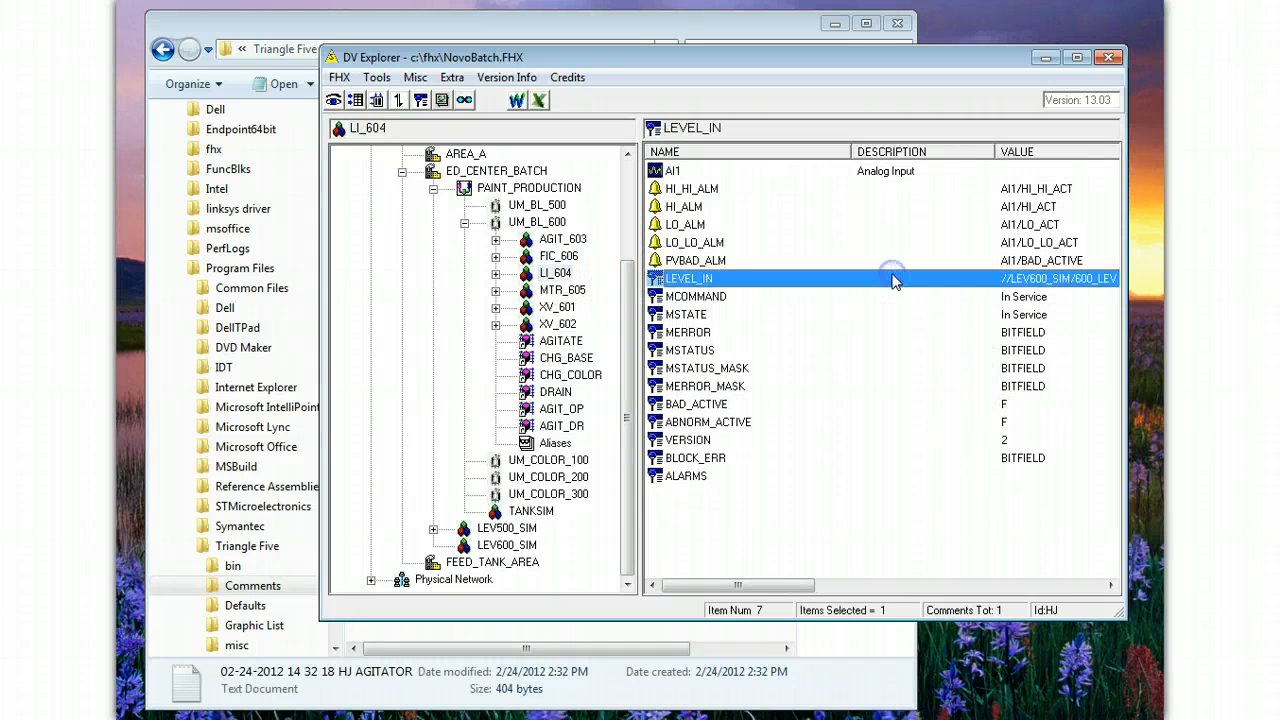
left_click(950, 483)
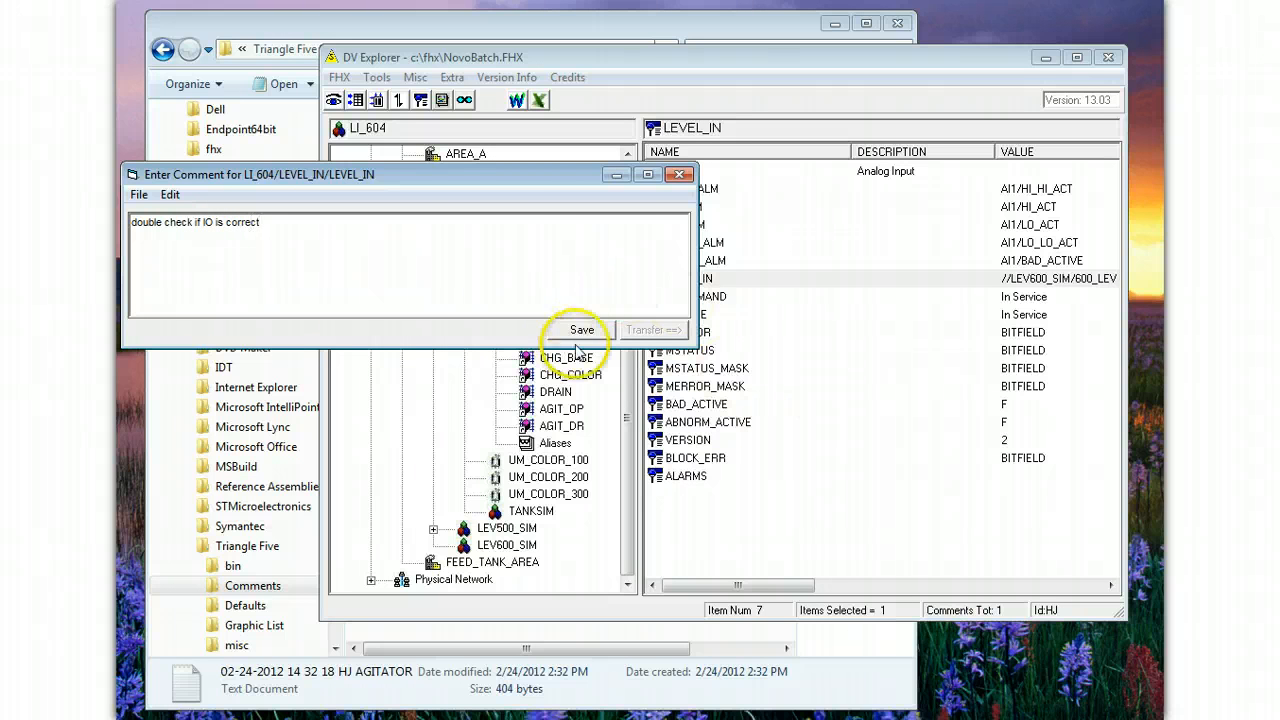
left_click(582, 329)
Switch to the 02-24-2012 comments folder in Windows Explorer and preview the LEVEL_IN comment file.
left_click(565, 33)
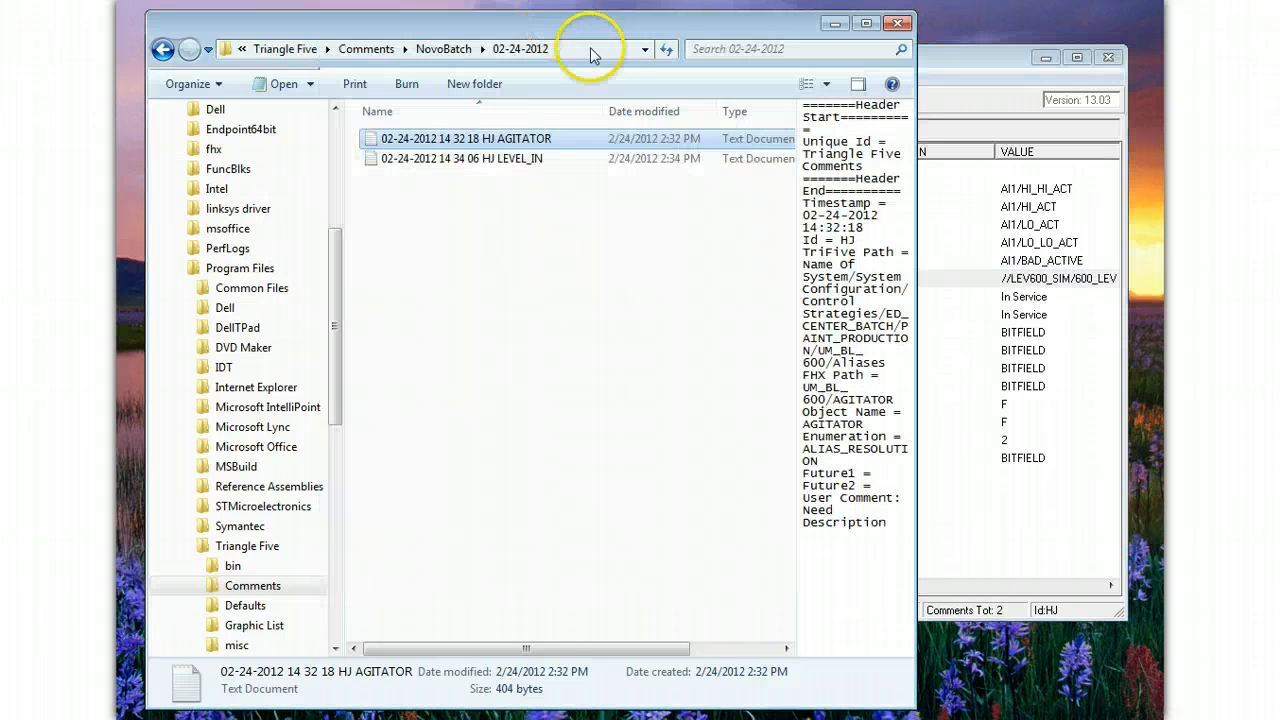
left_click(520, 158)
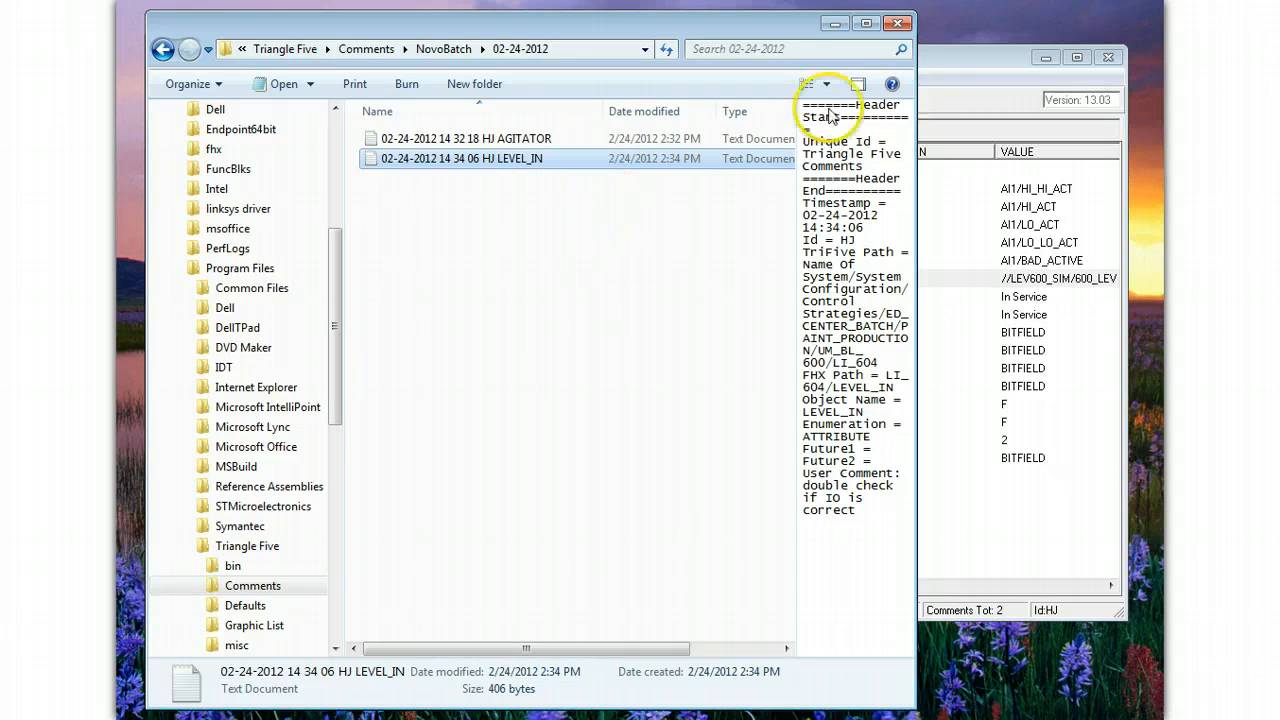
Return to DV Explorer, launch the comments viewer to check the active comments, and close it.
left_click(971, 53)
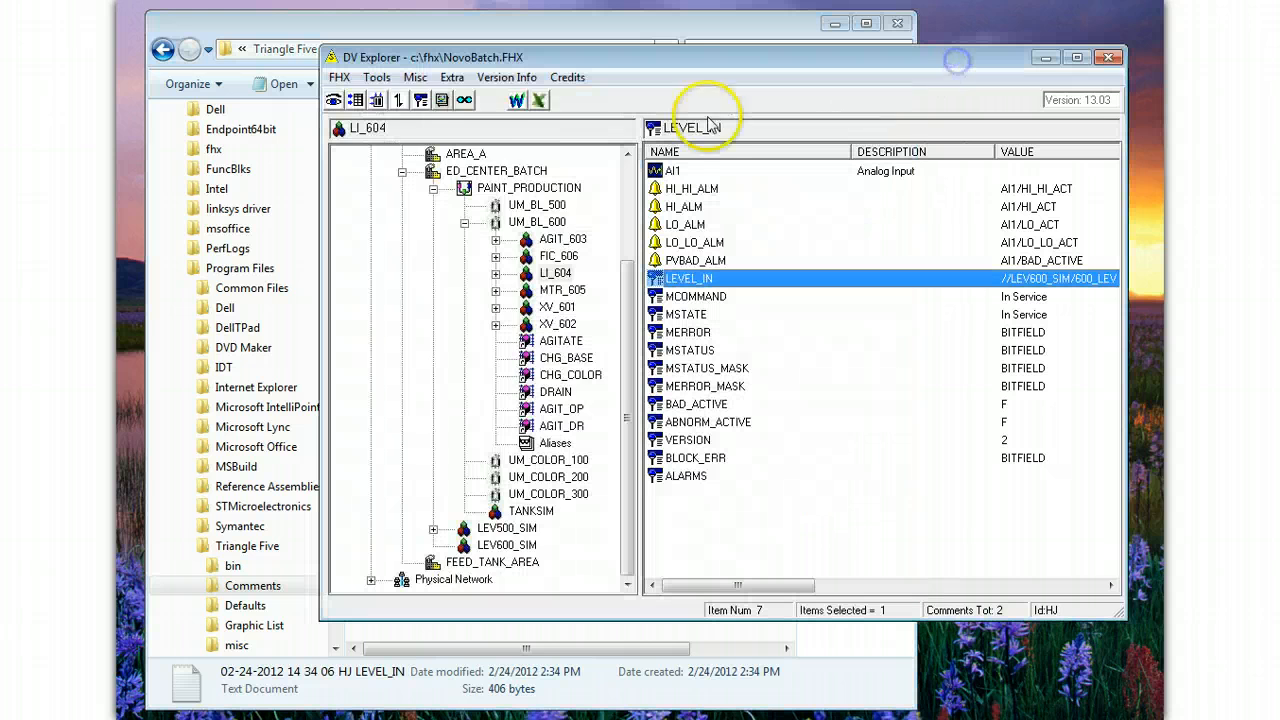
left_click(379, 80)
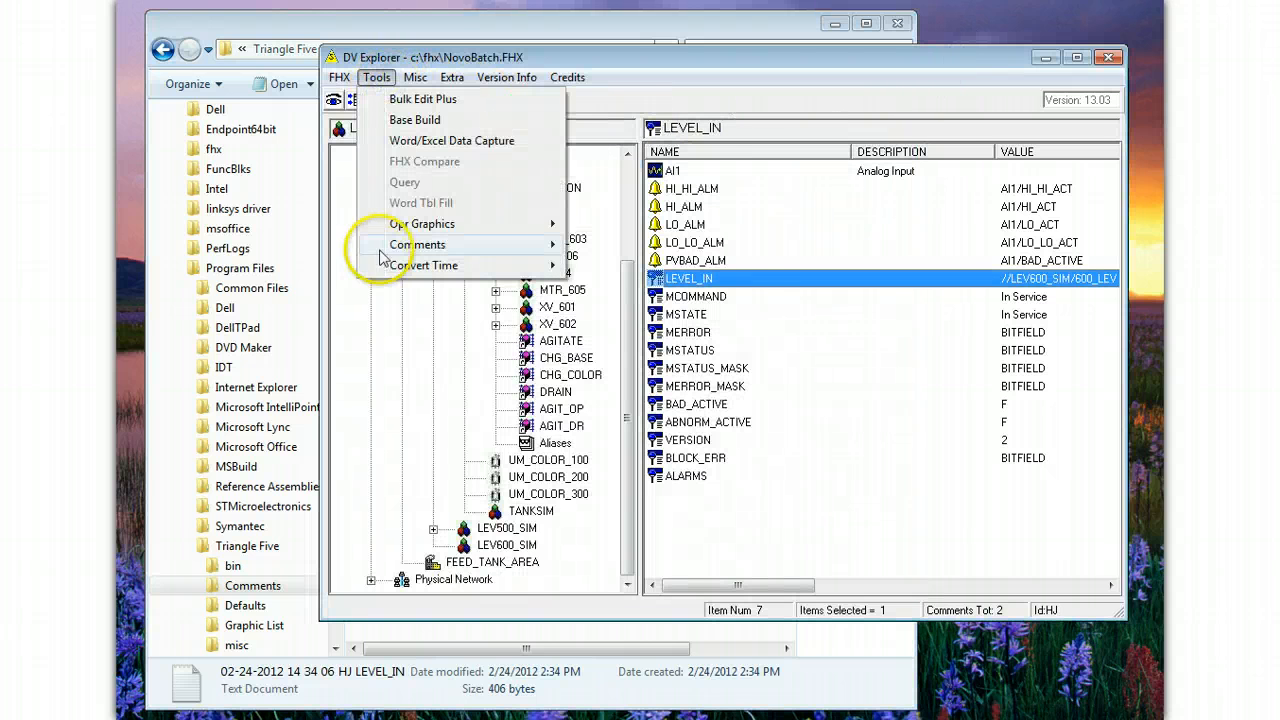
mouse_move(545, 245)
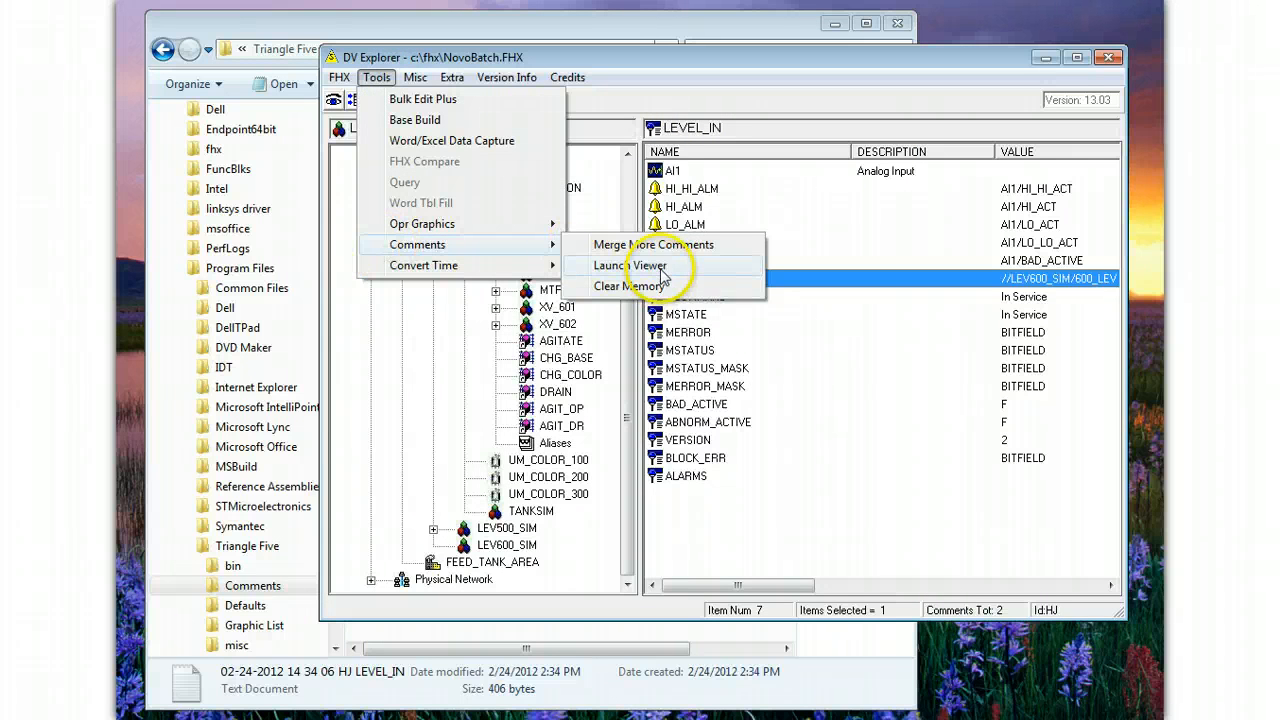
left_click(630, 266)
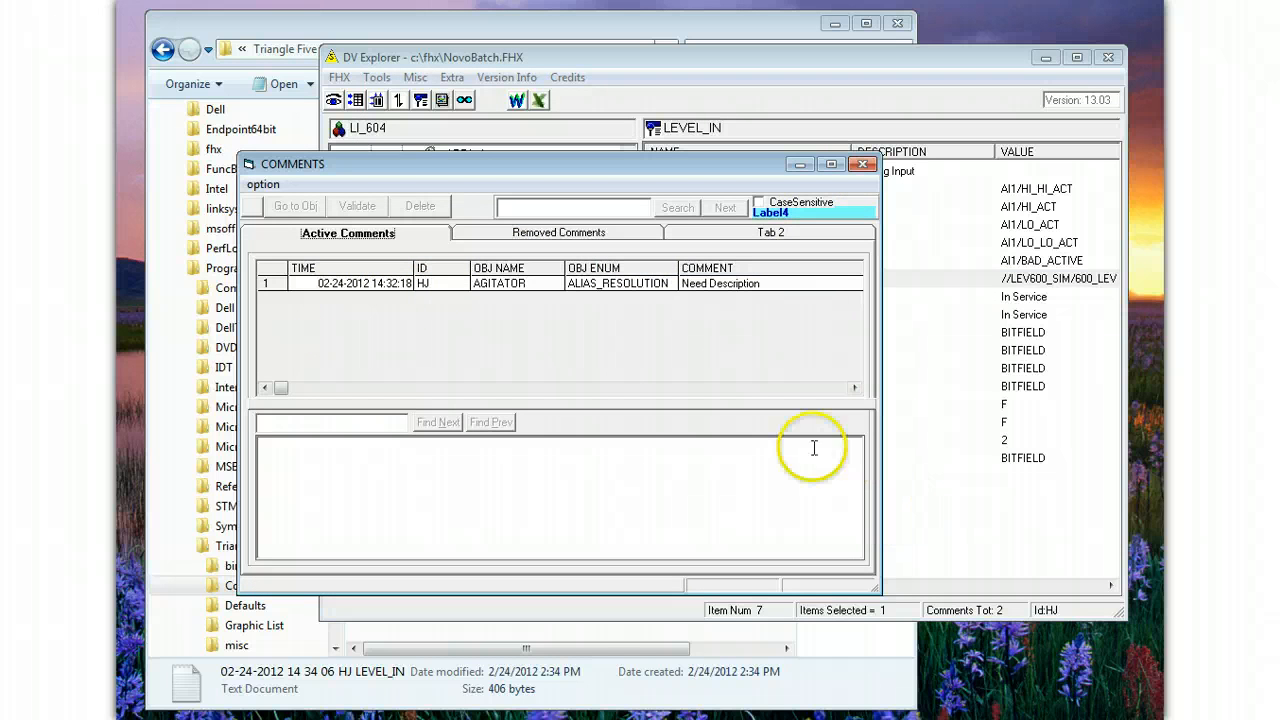
left_click(862, 166)
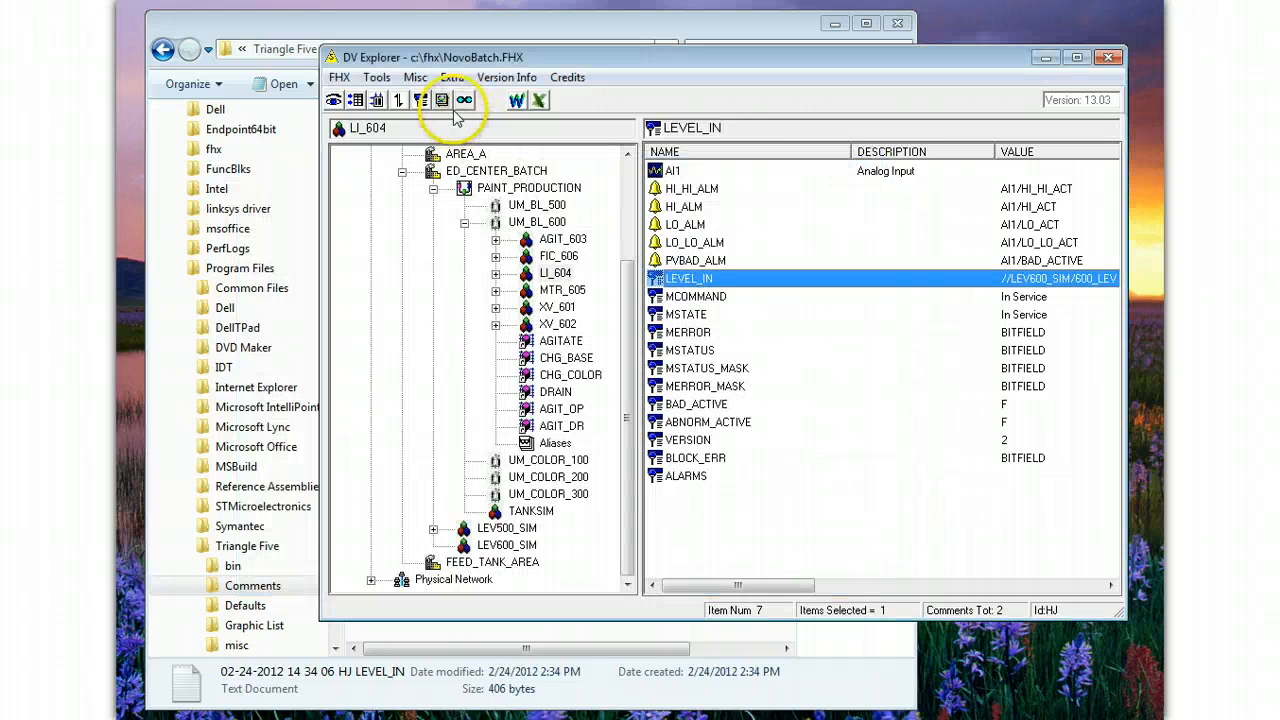
Relaunch the comments viewer to refresh the active comments list and reposition its window.
left_click(378, 82)
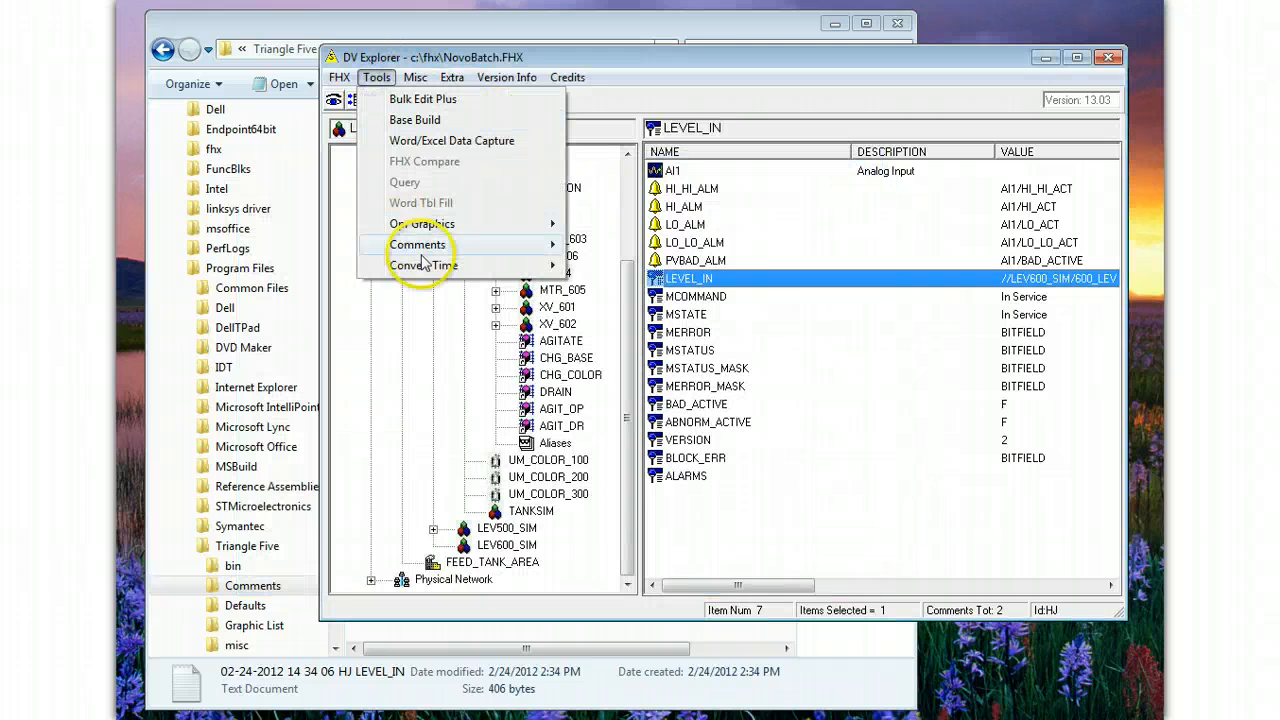
mouse_move(471, 244)
left_click(632, 266)
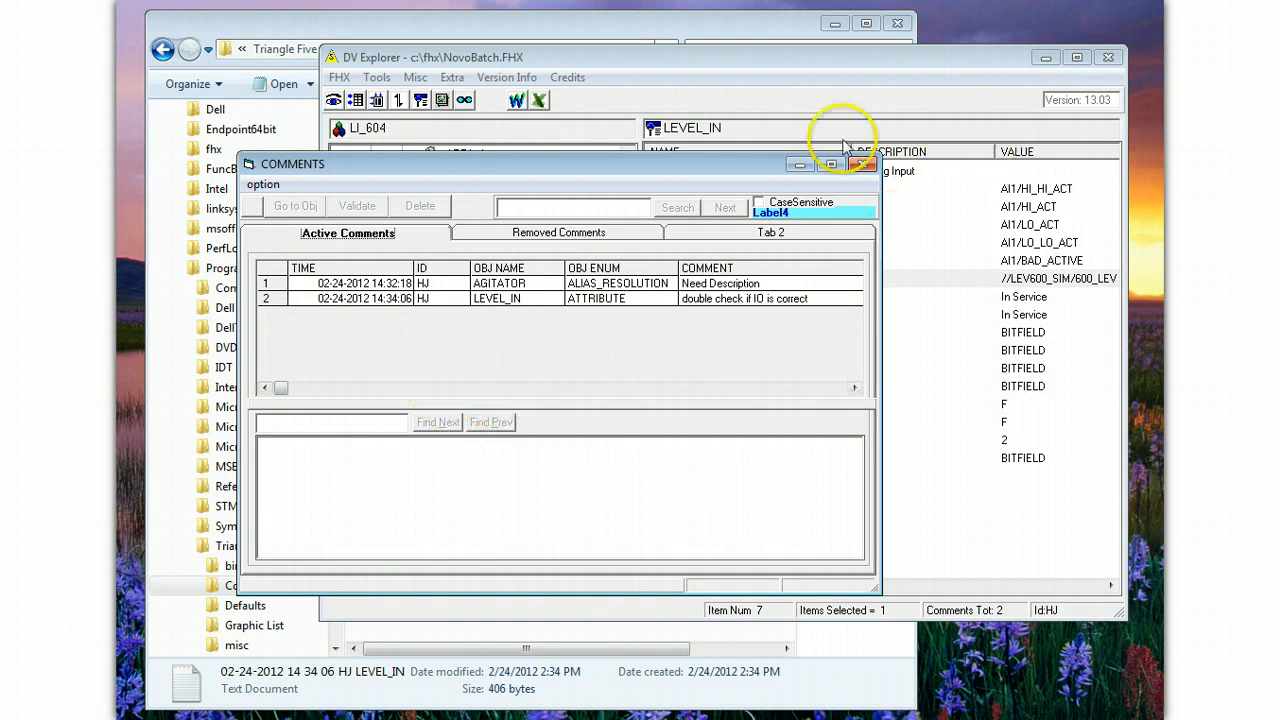
left_click_drag(696, 166, 736, 161)
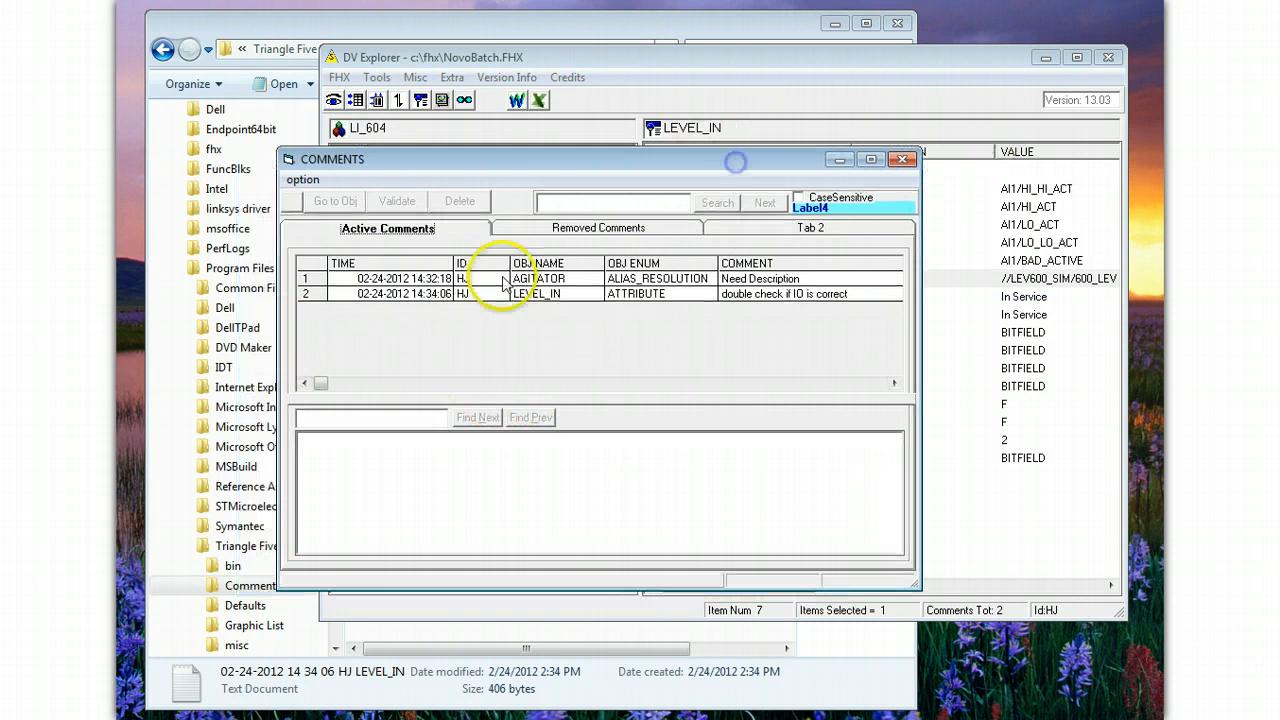
Step through the cells of the active comments to read their explorer location and WATCHIT path.
left_click(375, 296)
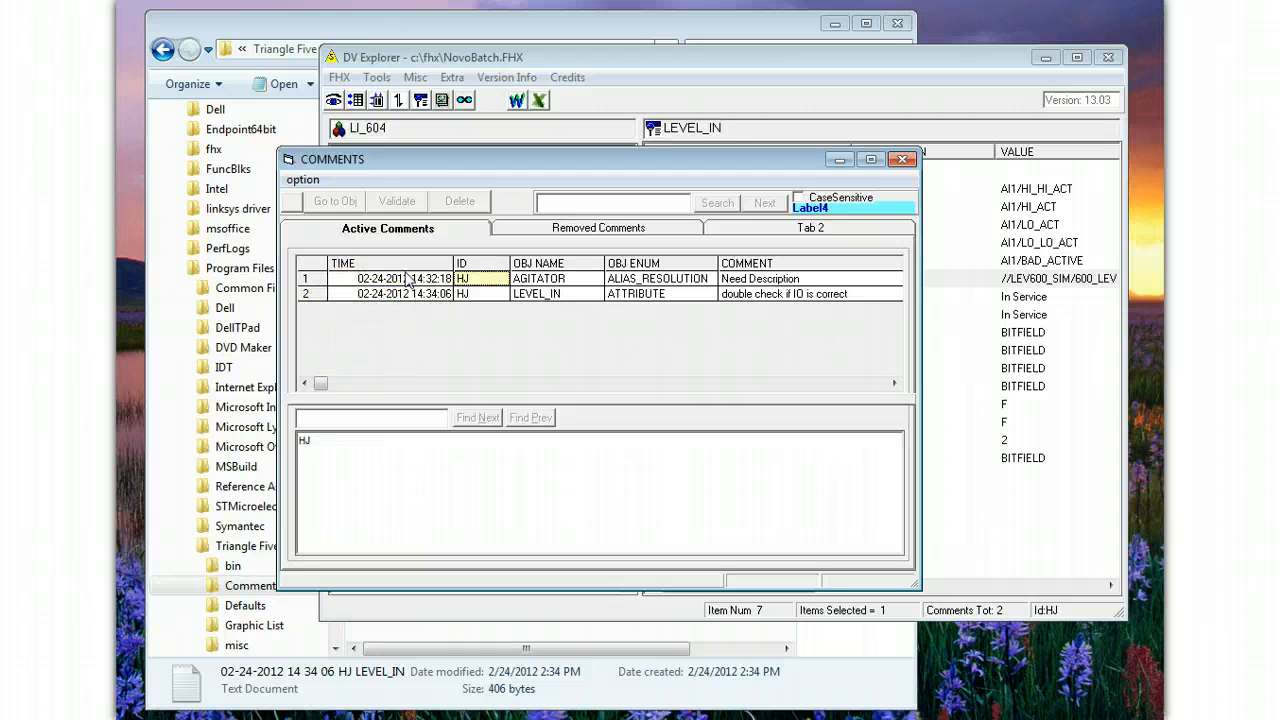
key("Right")
key("Right")
key("Right")
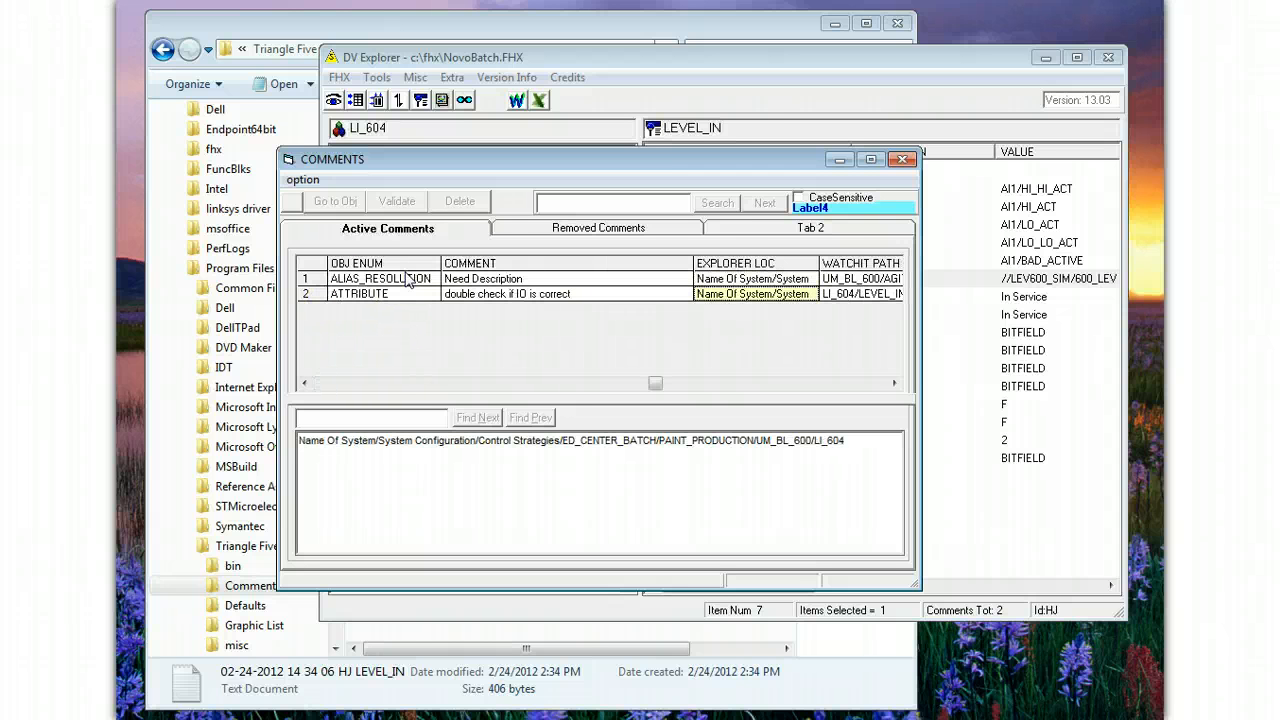
key("Left")
key("Right")
key("Right")
key("Up")
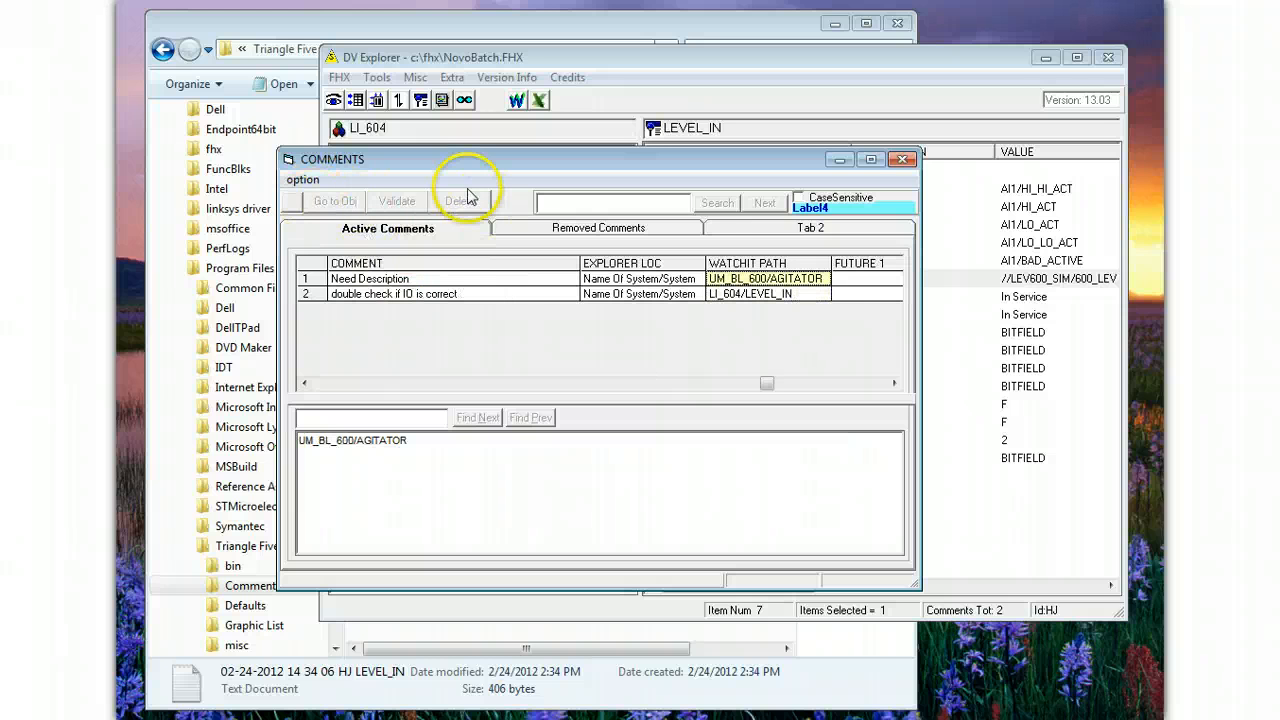
Select the whole AGITATOR comment row, move the viewer below the system tree, and go to the commented object.
left_click(309, 282)
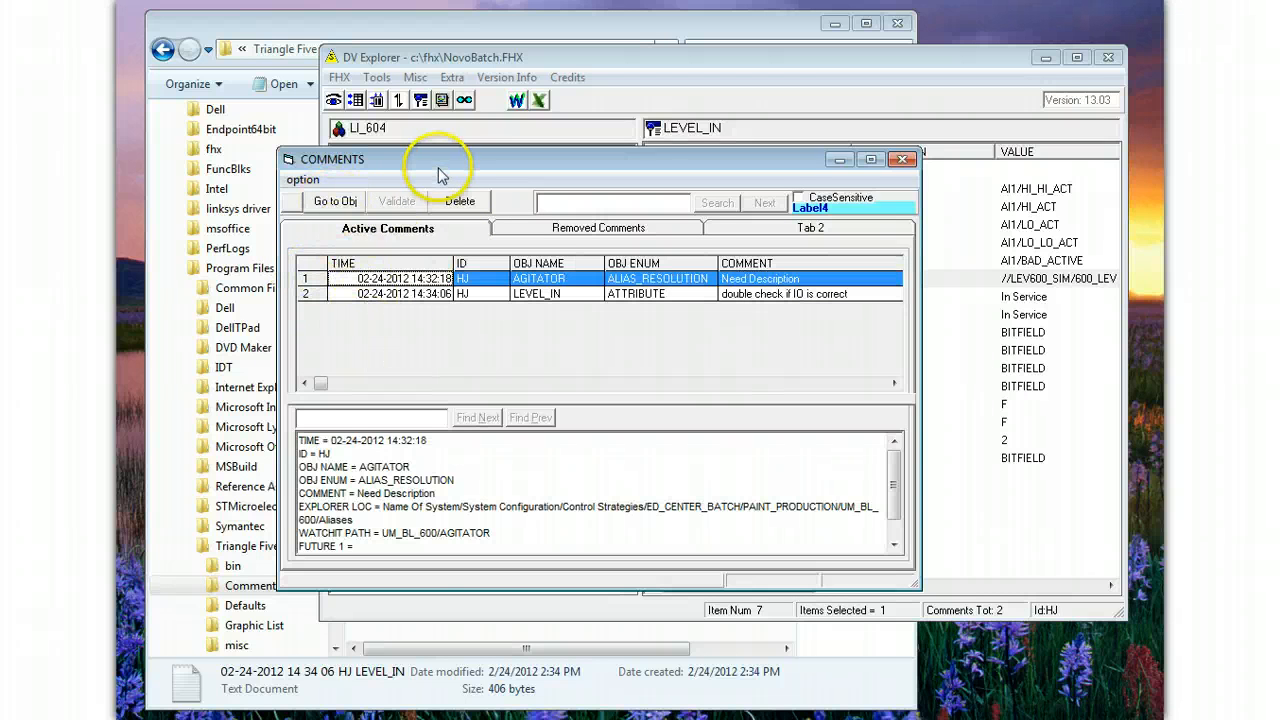
left_click_drag(437, 168, 375, 271)
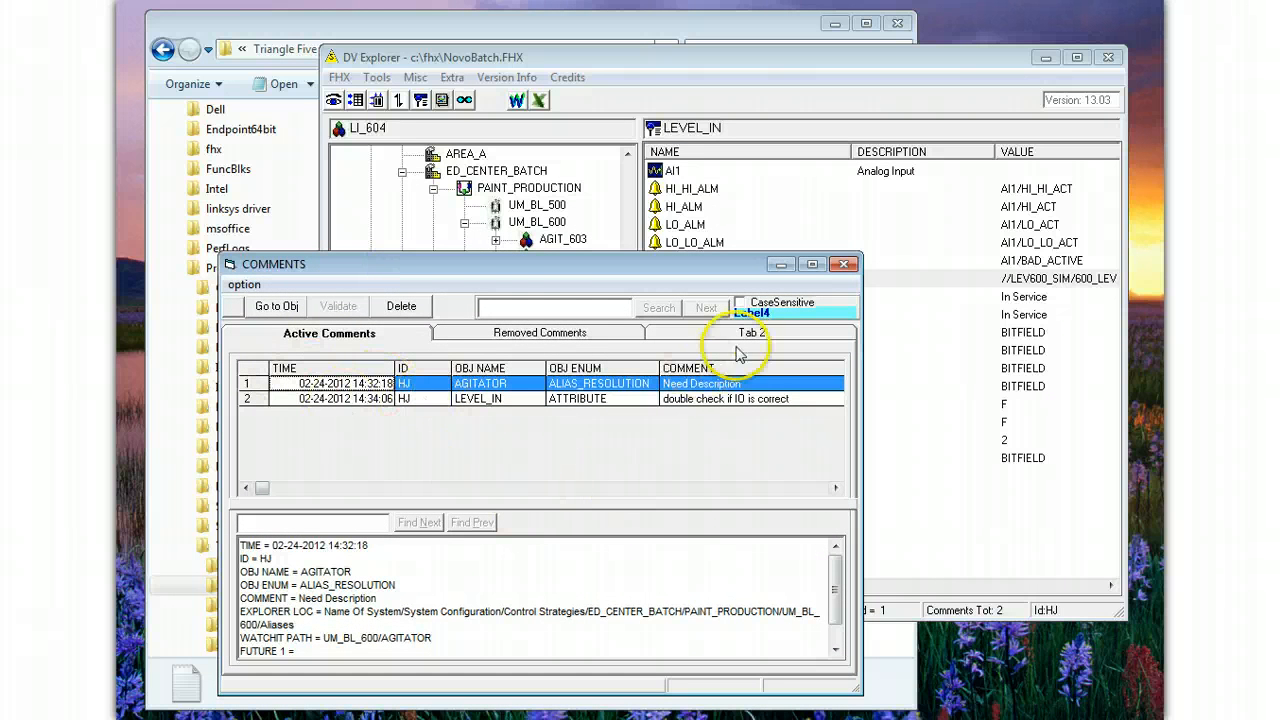
left_click(276, 306)
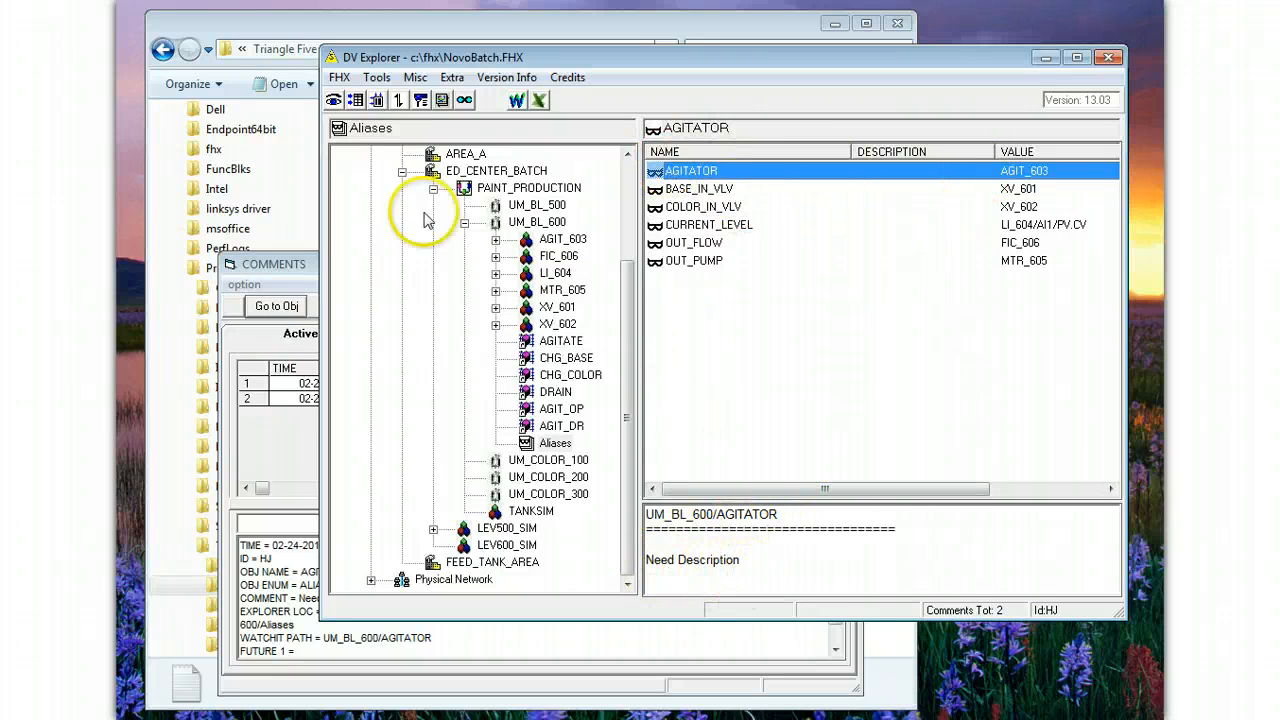
Go to the object of the LEVEL_IN comment from the comments viewer, and close the viewer.
left_click(275, 266)
left_click(247, 399)
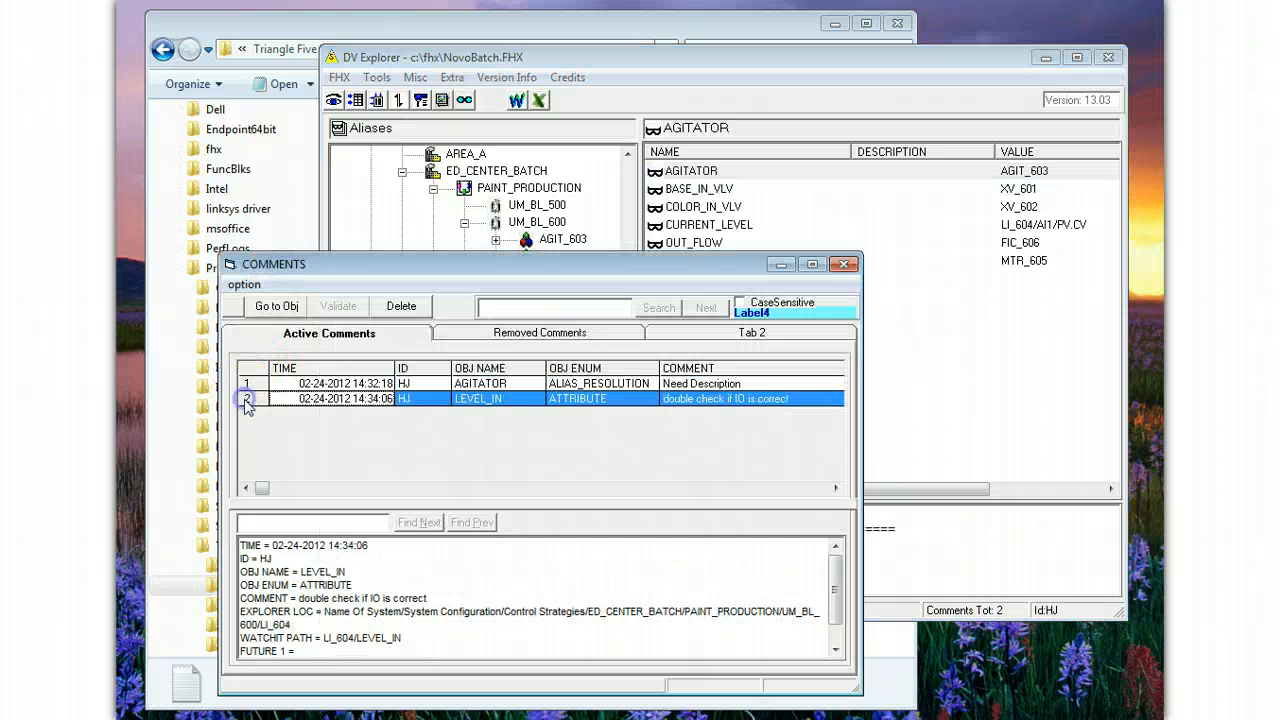
left_click(276, 305)
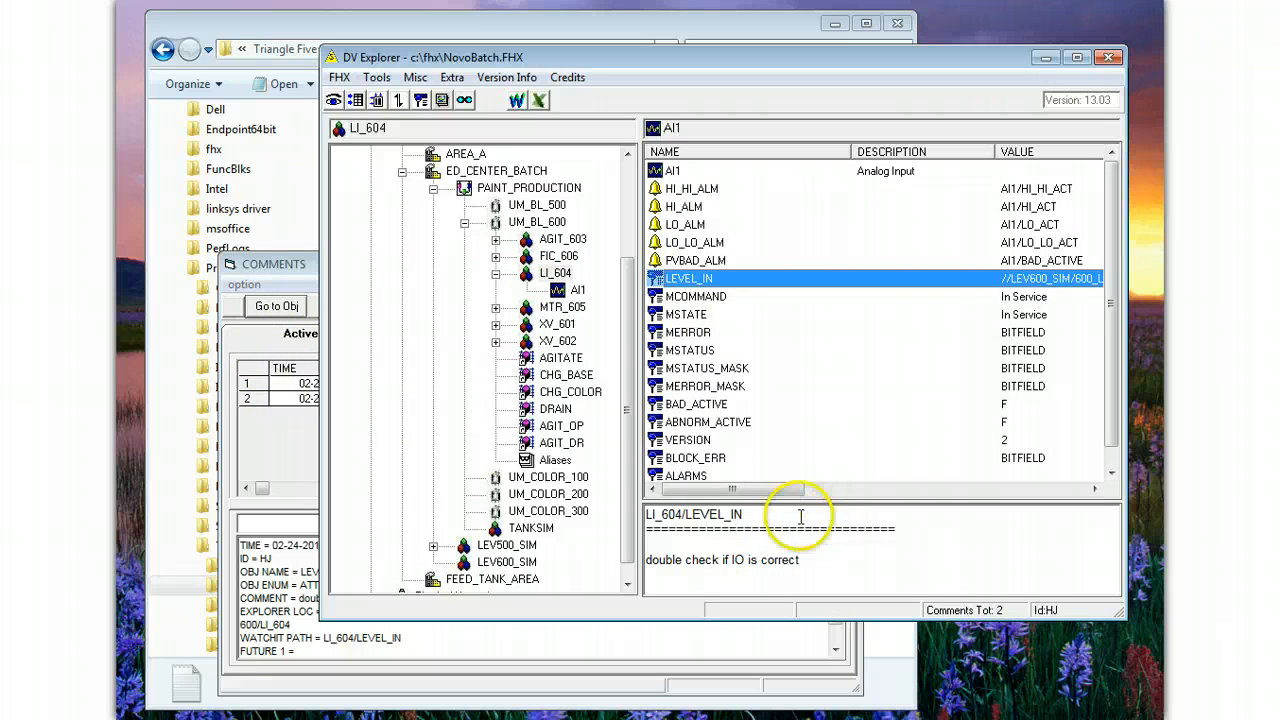
left_click(272, 268)
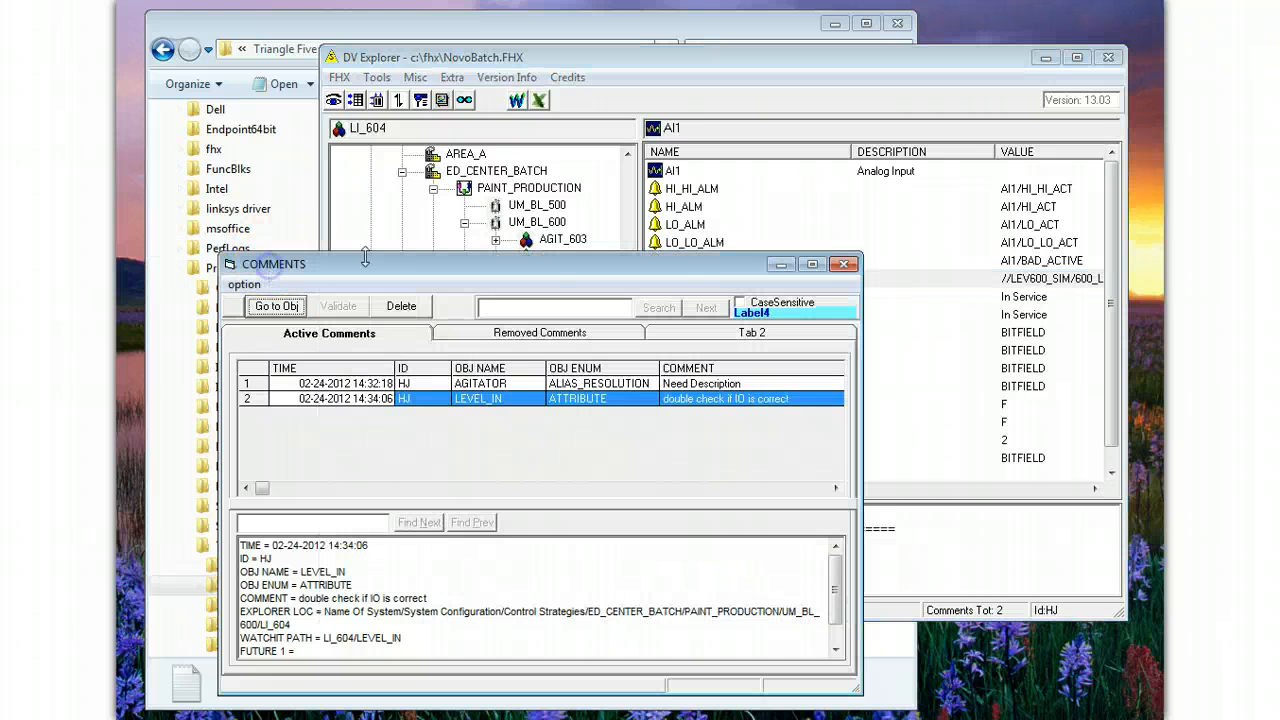
left_click(846, 265)
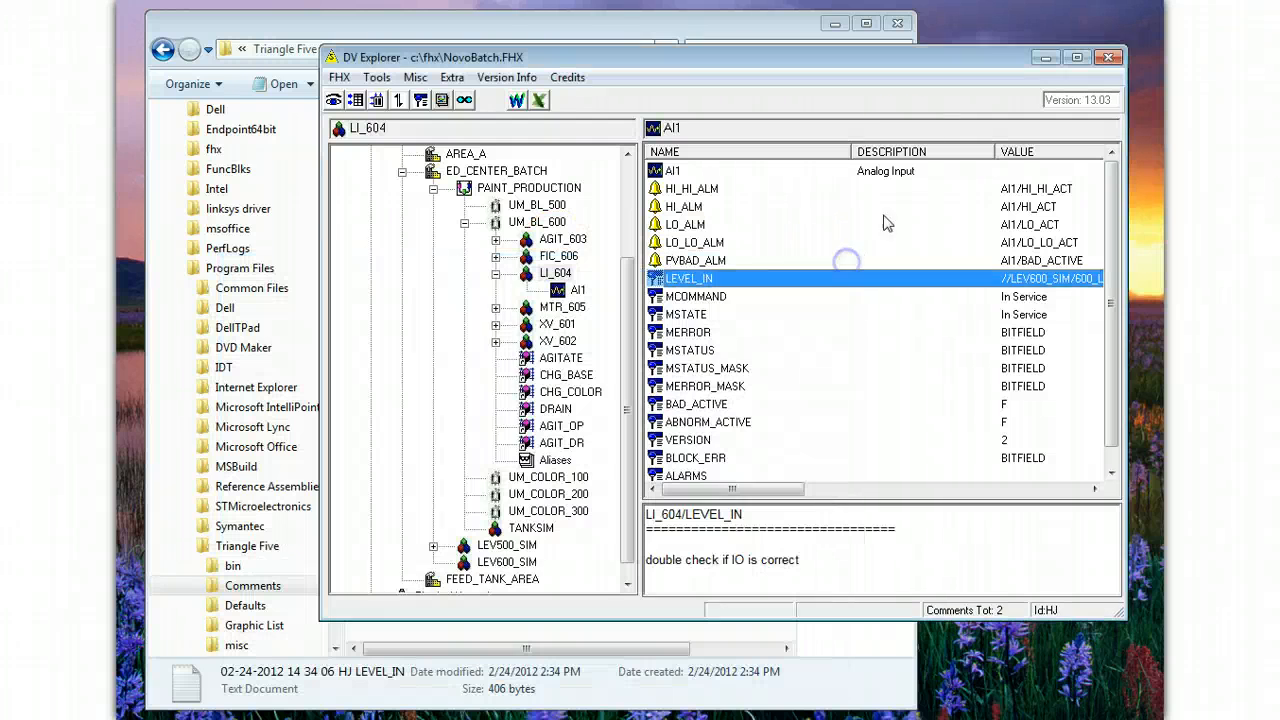
Close DV Explorer and restart it, submitting the administrator login and confirming the comment user ID.
left_click(1110, 58)
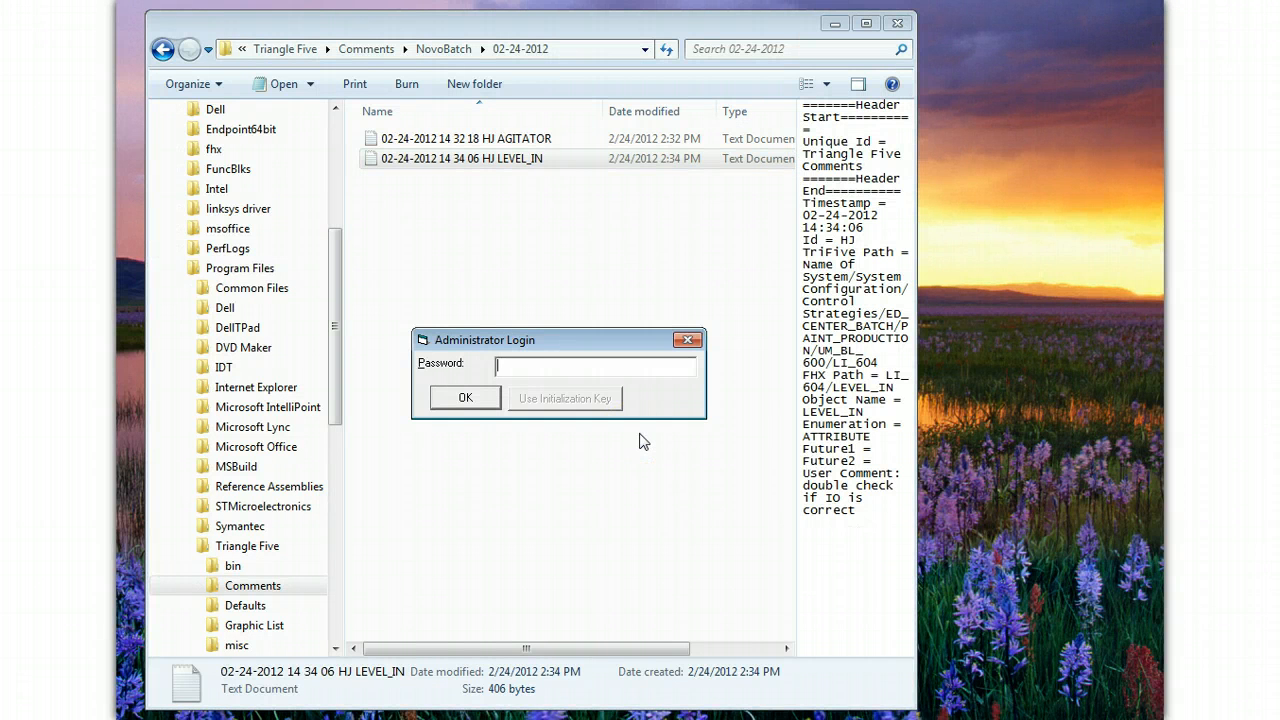
key("Return")
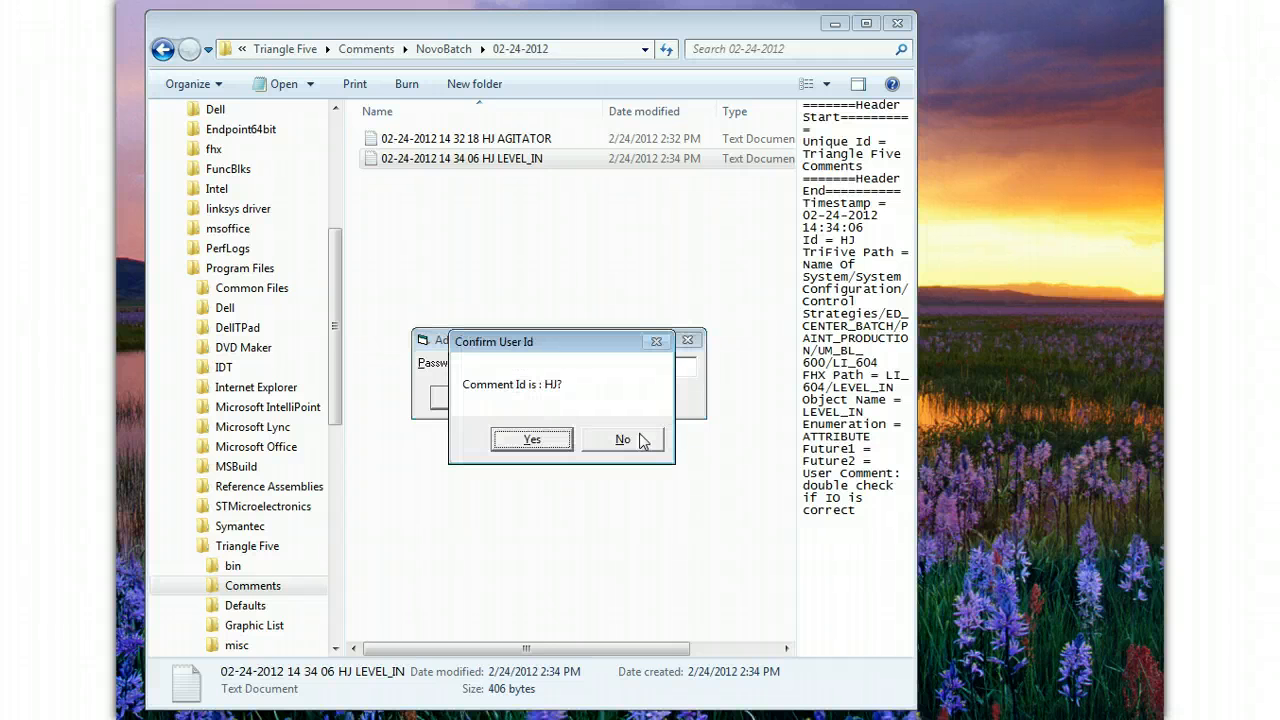
left_click(537, 440)
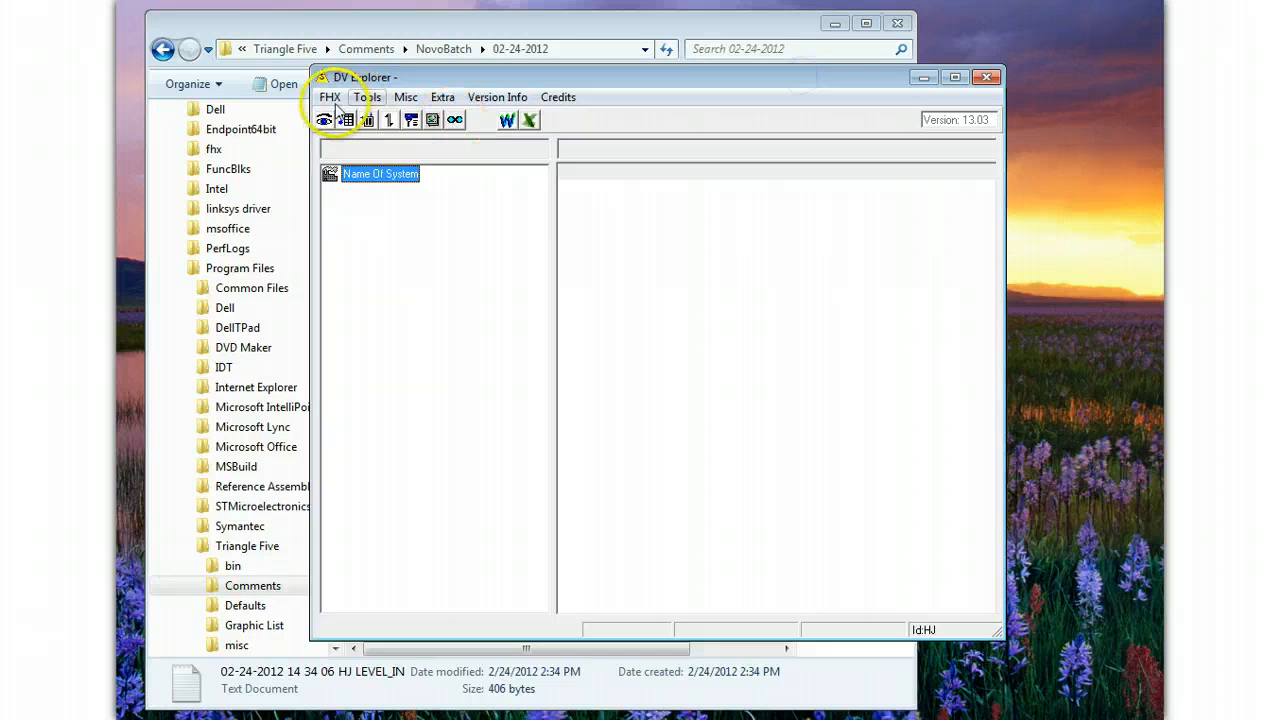
Load the NovoBatch.fhx file.
left_click(331, 97)
left_click(356, 117)
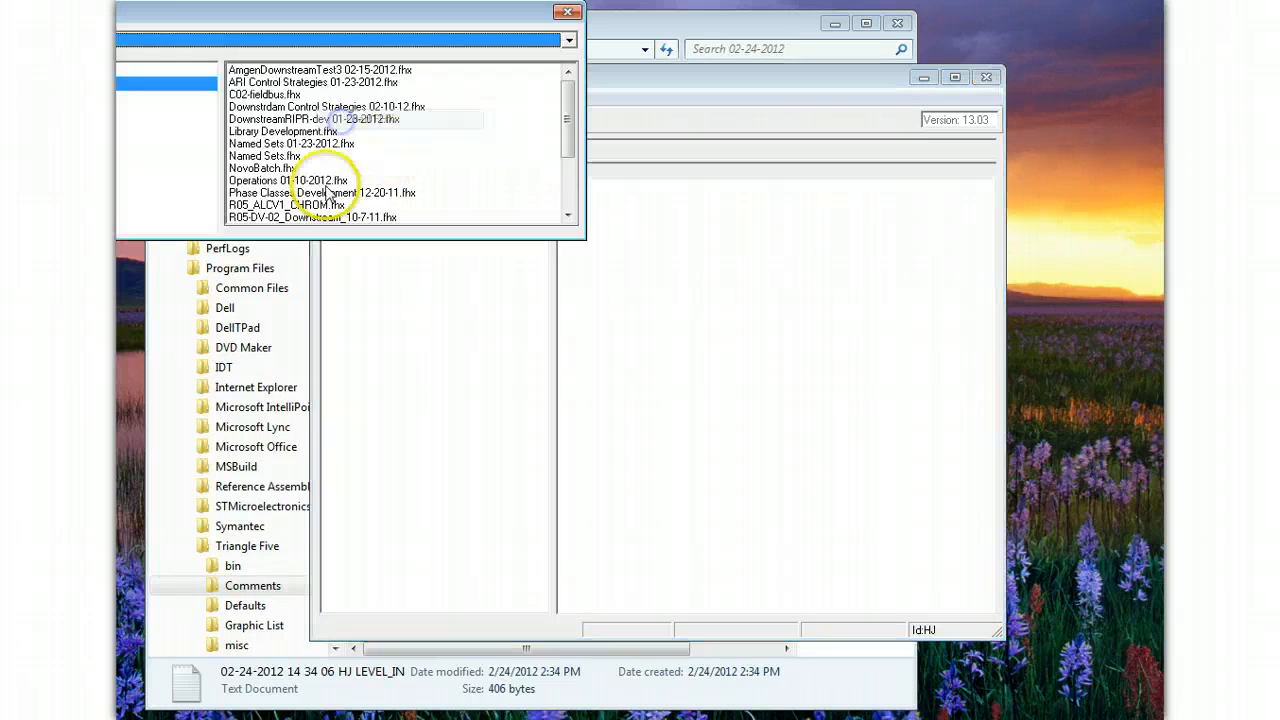
double_click(258, 168)
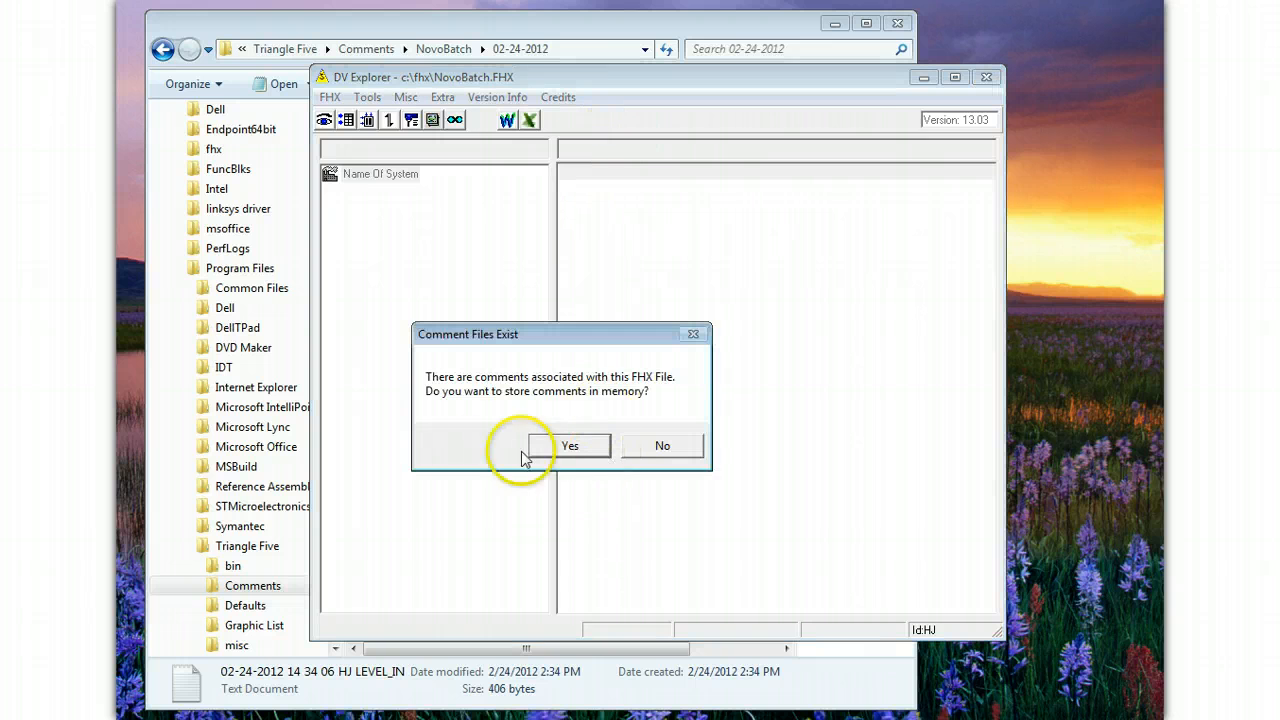
Switch to Windows Explorer and expand the Comments folder to examine its NovoBatch subfolder.
left_click(368, 15)
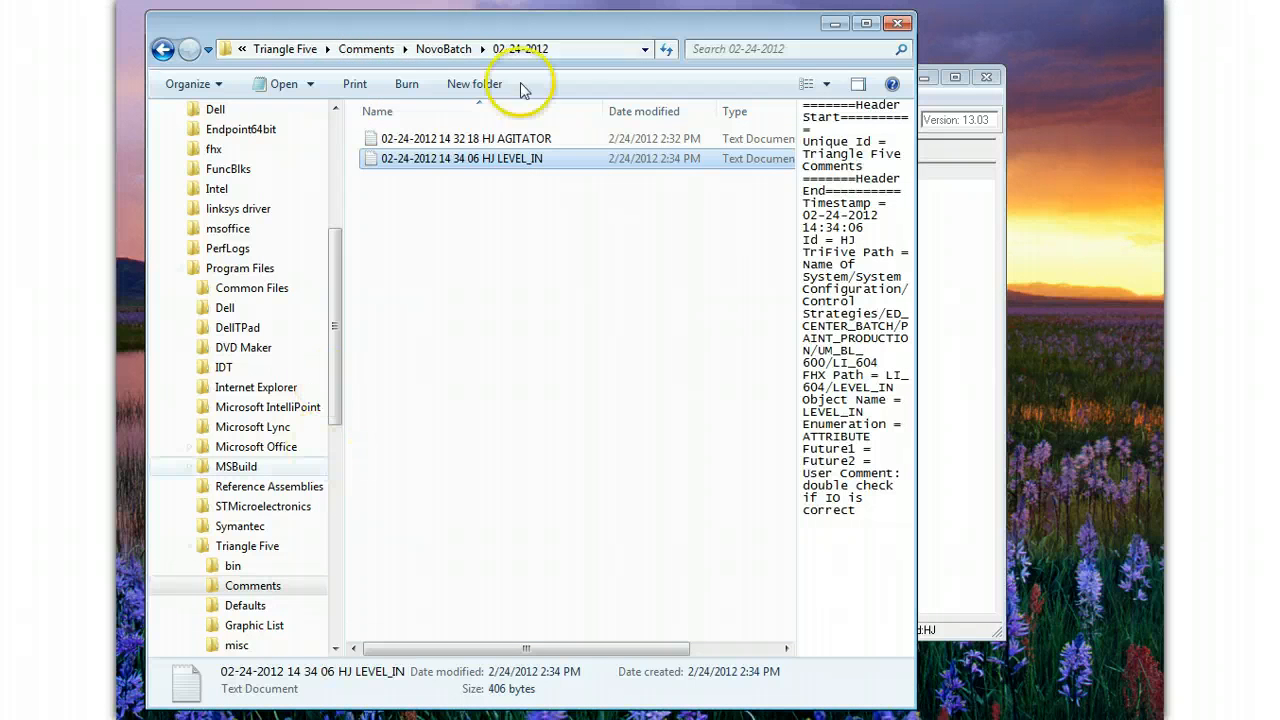
left_click(199, 586)
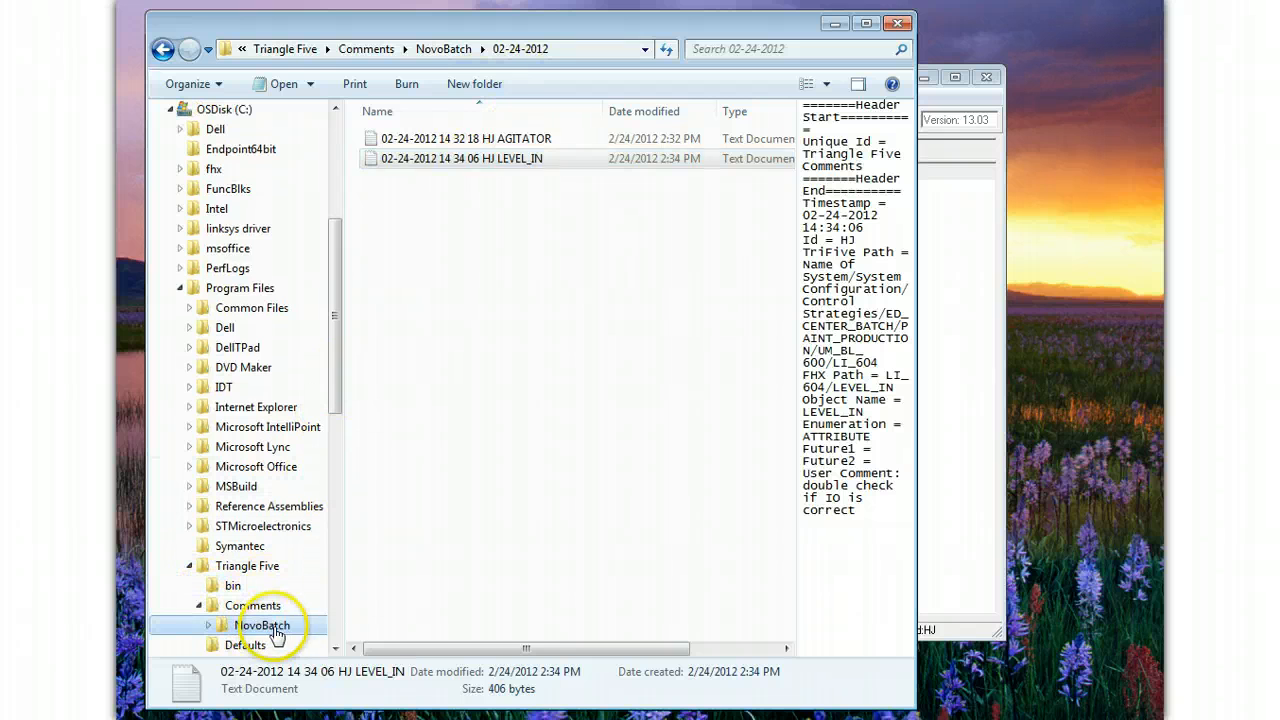
left_click(545, 163)
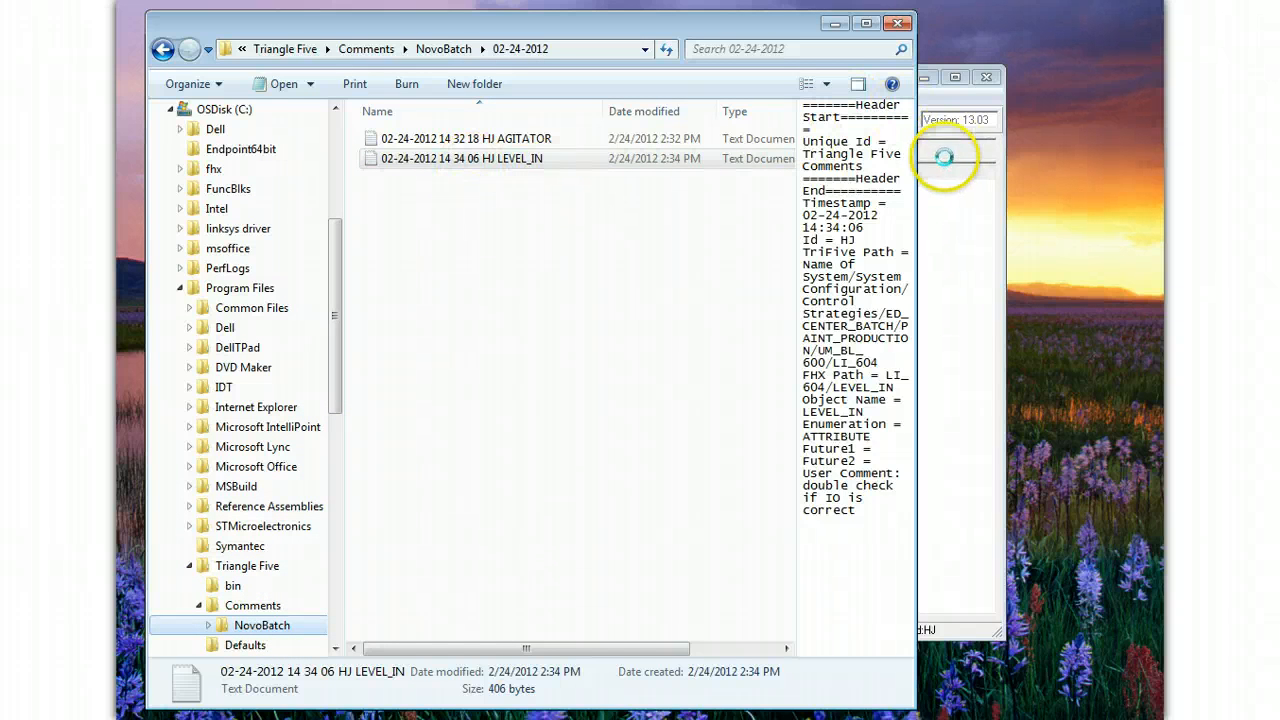
Return to DV Explorer and agree to store the comments associated with the FHX file in memory.
left_click(940, 101)
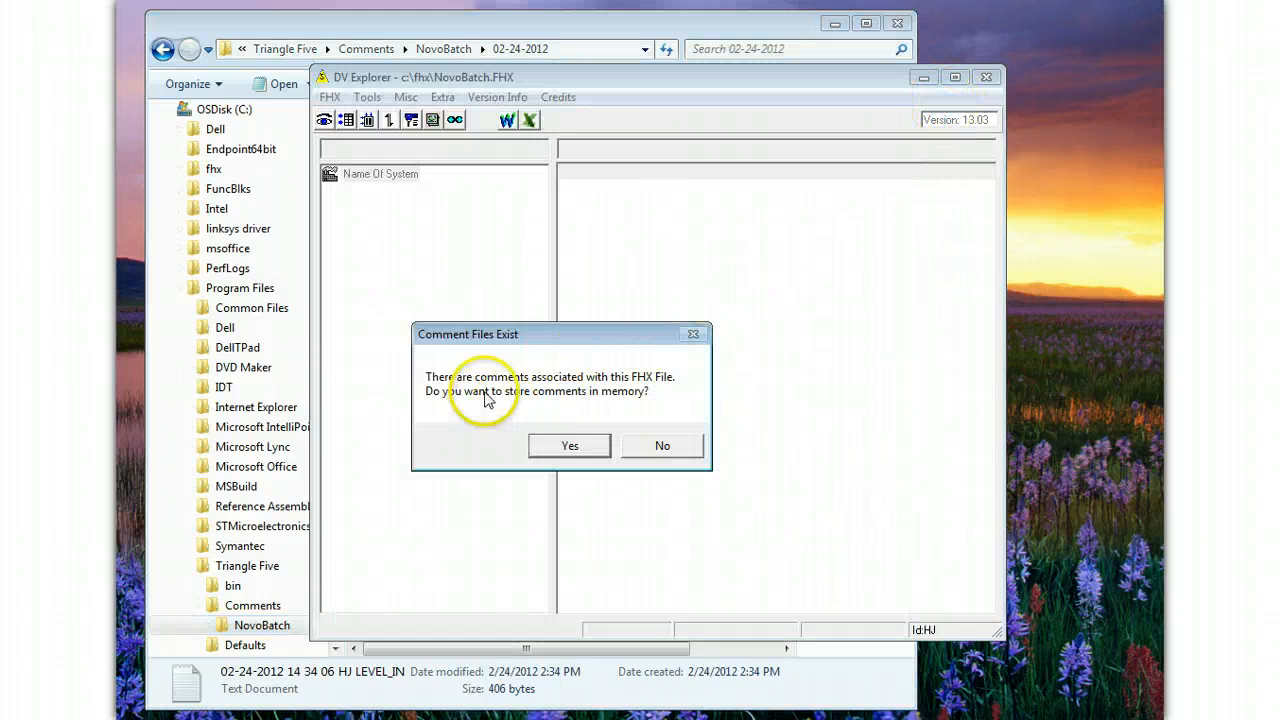
left_click(570, 446)
left_click(617, 446)
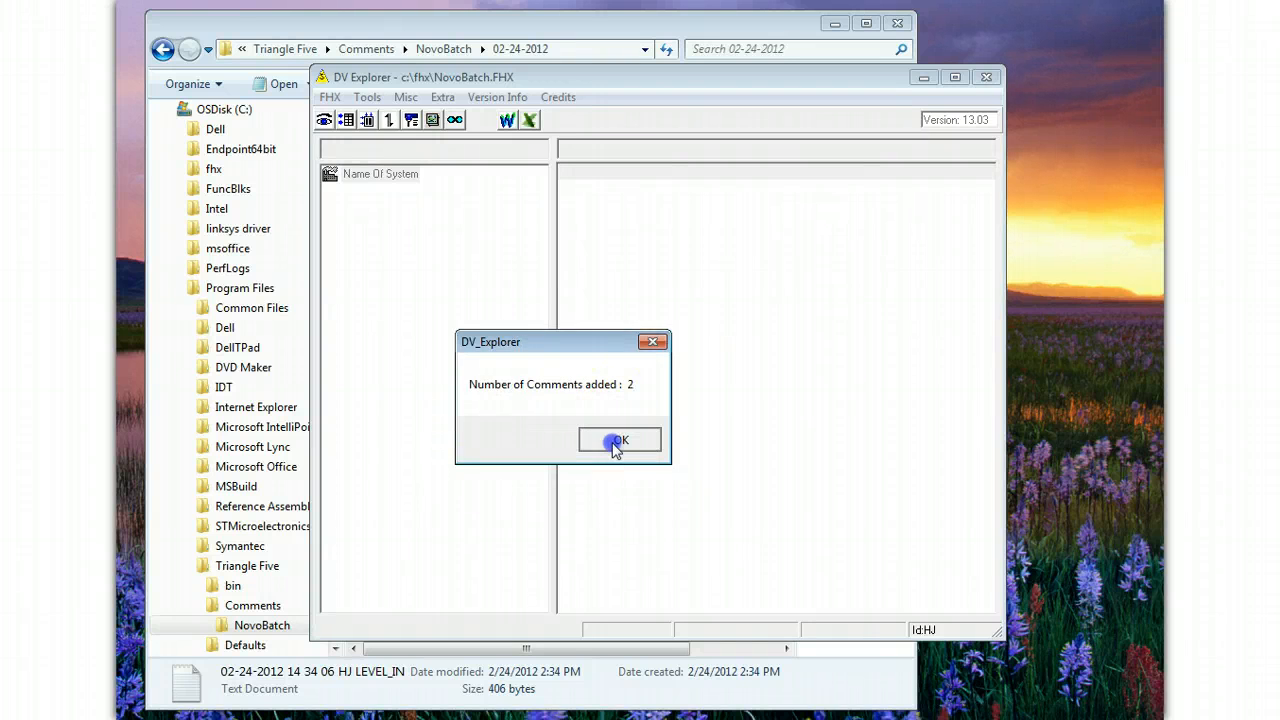
Launch the comments viewer and move it aside over the main DV Explorer window.
left_click(367, 97)
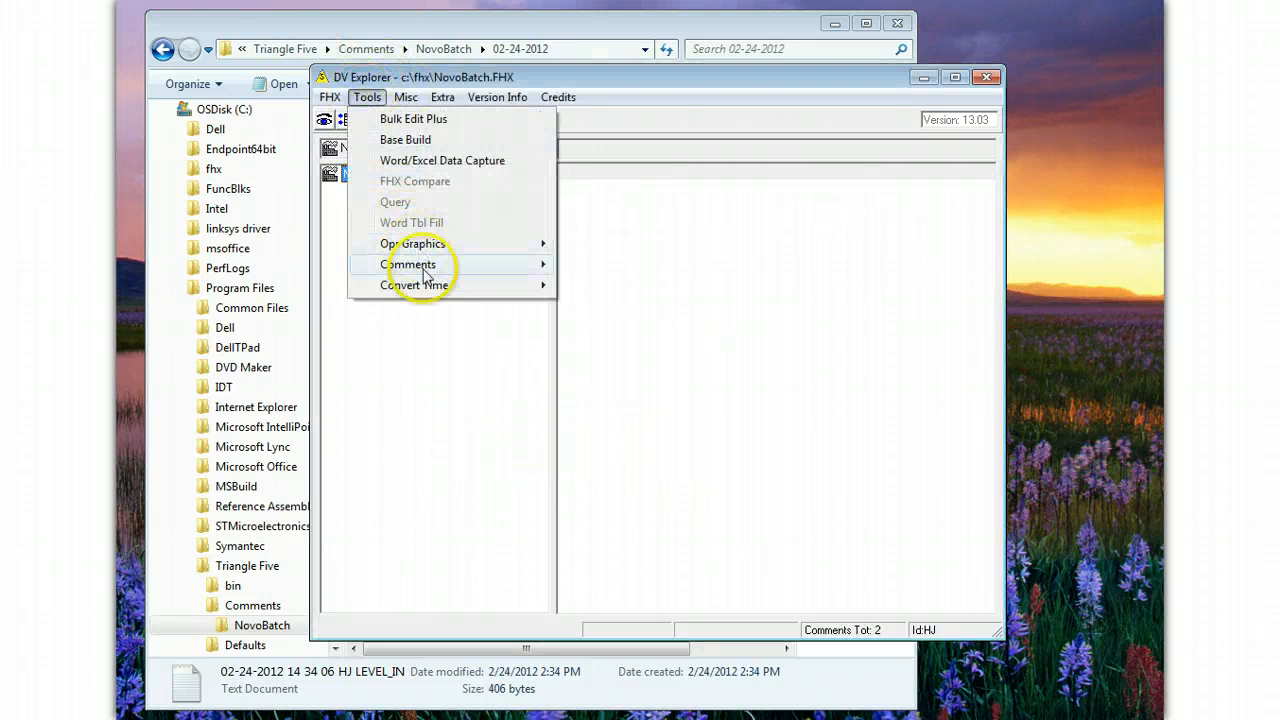
mouse_move(425, 272)
left_click(602, 286)
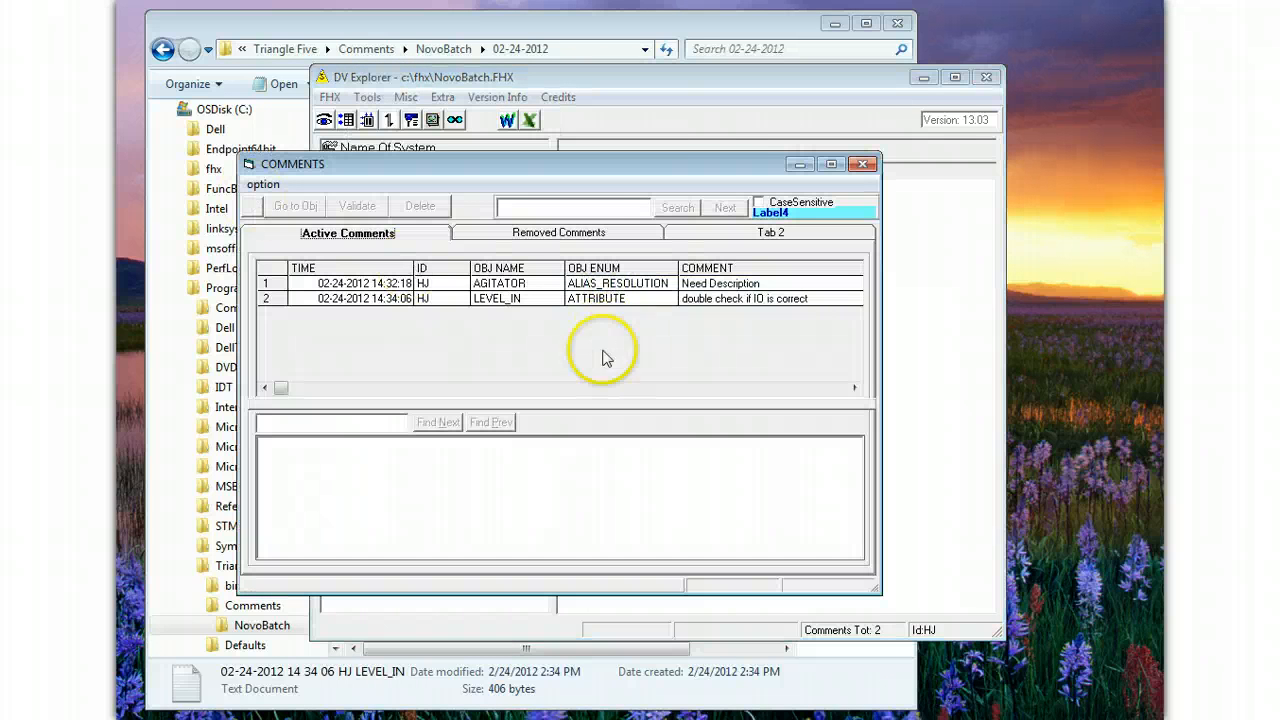
left_click_drag(731, 172, 805, 173)
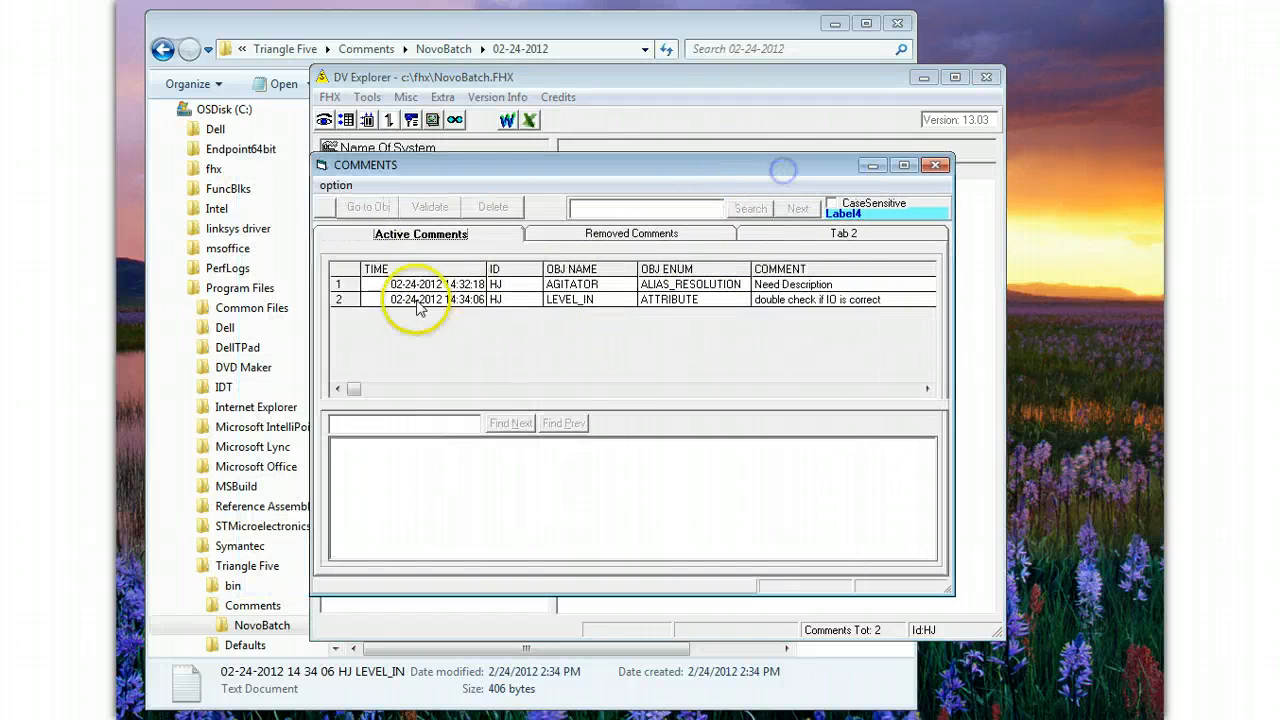
Select the AGITATOR comment, rearrange the overlapping windows so the explorer is visible, and go to the commented object.
left_click(338, 285)
left_click(248, 30)
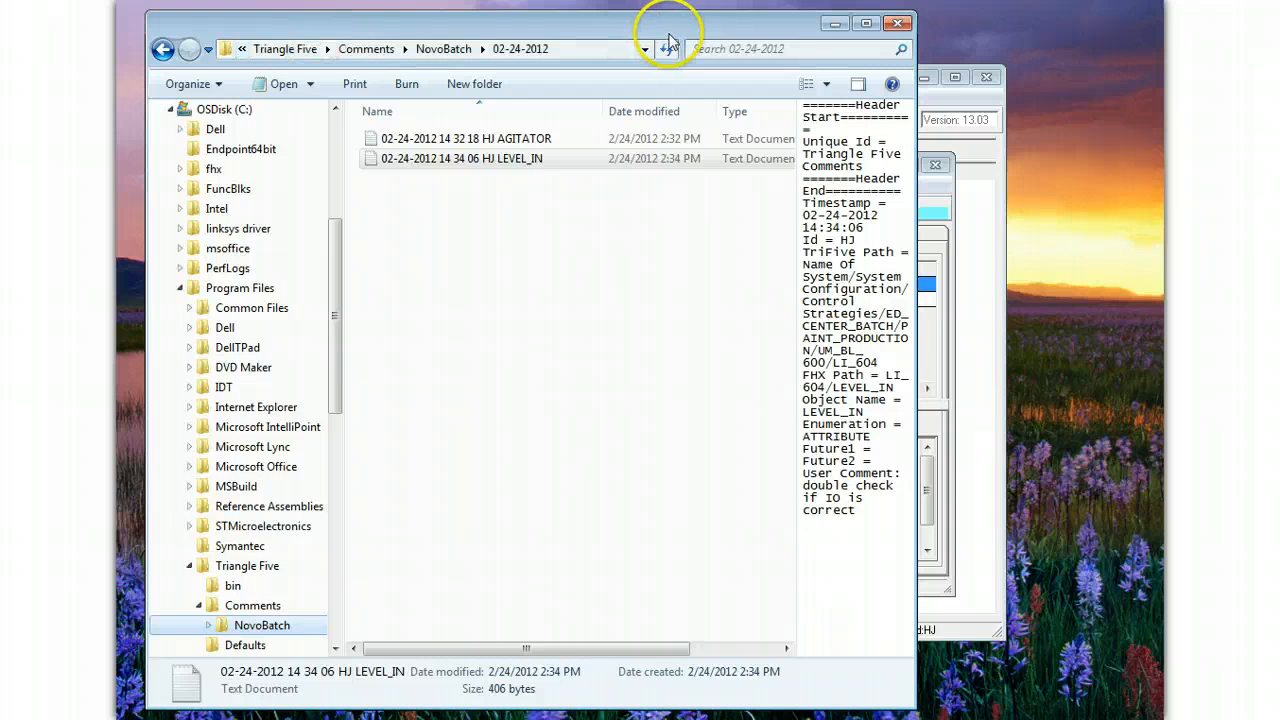
left_click_drag(663, 29, 287, 182)
left_click(507, 70)
left_click_drag(507, 70, 341, 21)
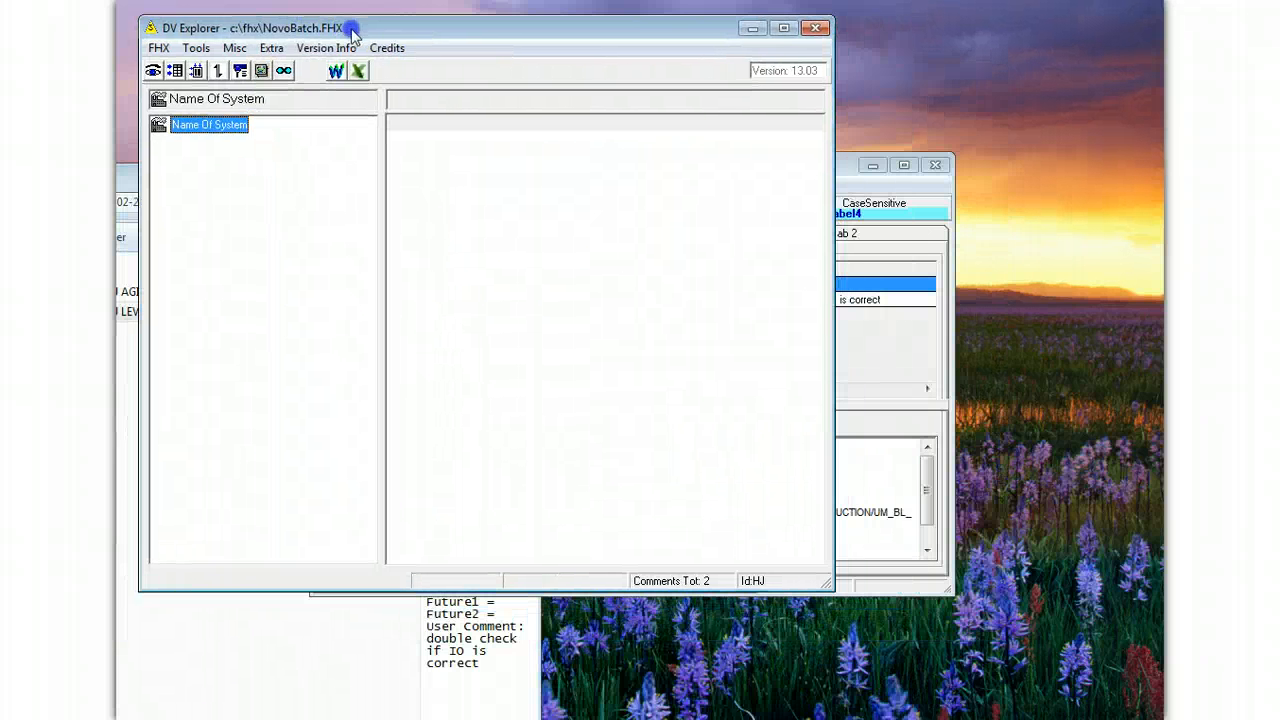
left_click(840, 175)
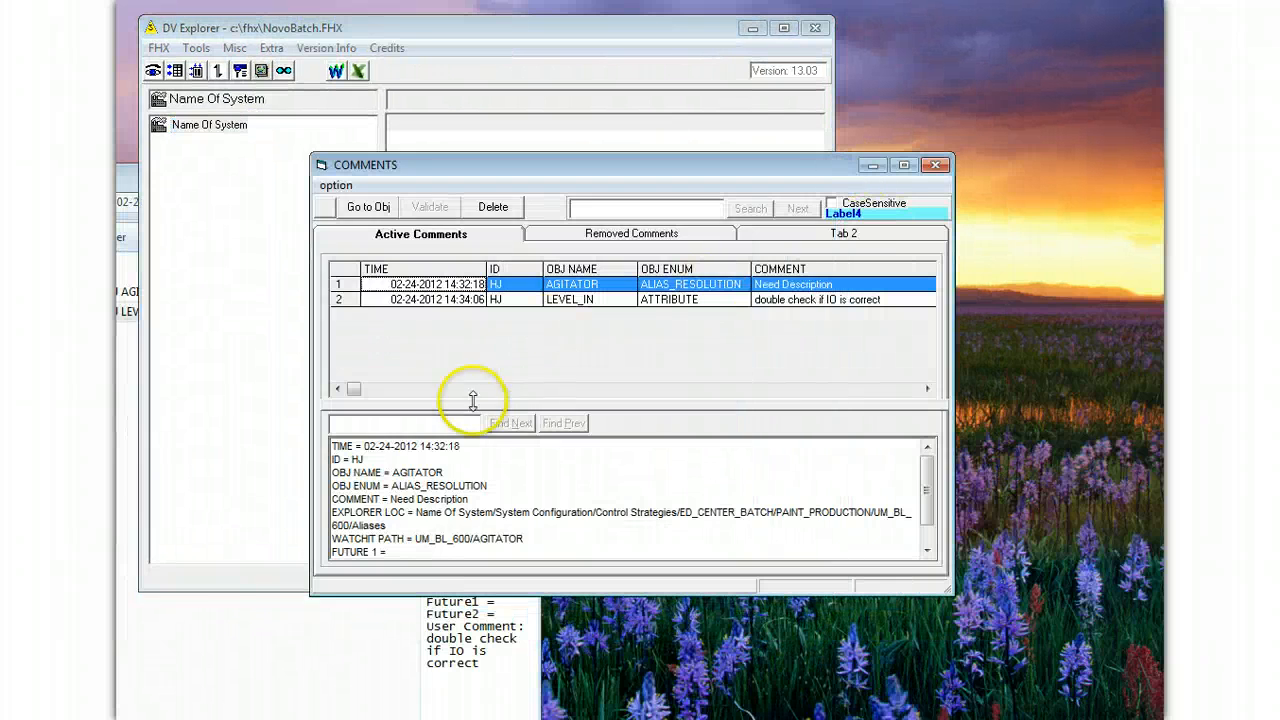
left_click(364, 212)
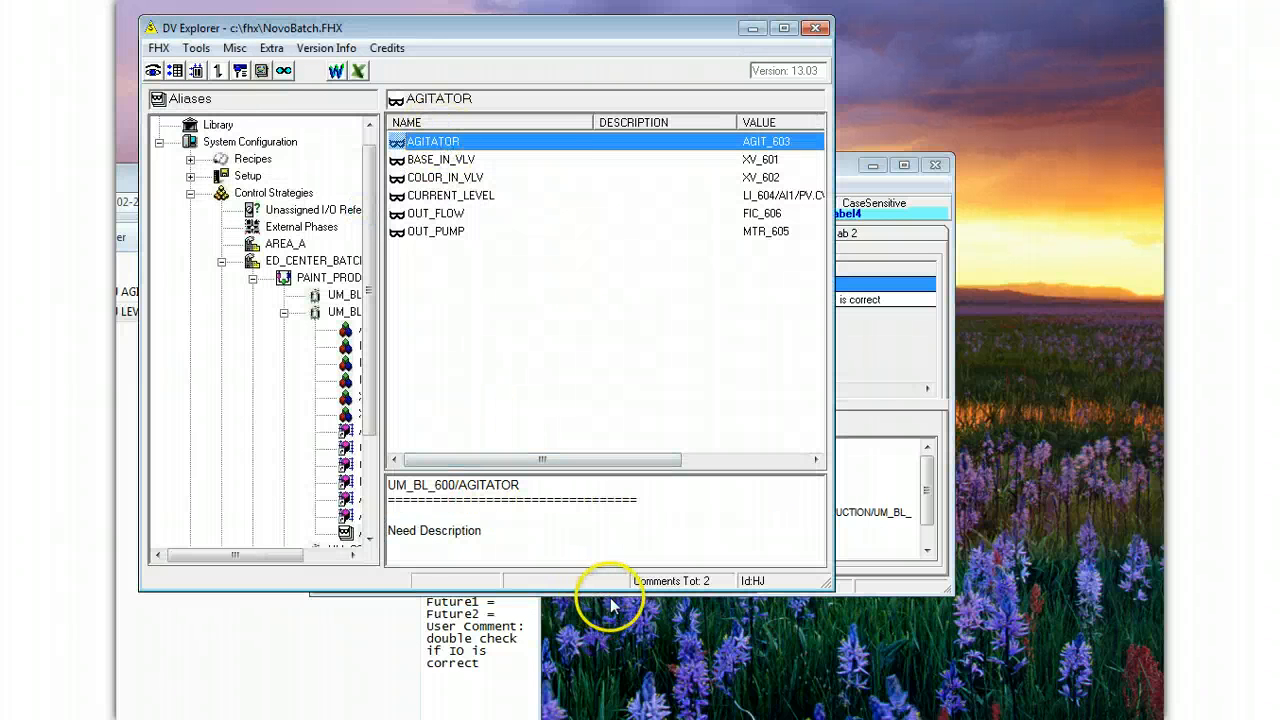
Go to the object of the LEVEL_IN comment and enlarge the main DV Explorer window.
left_click(921, 425)
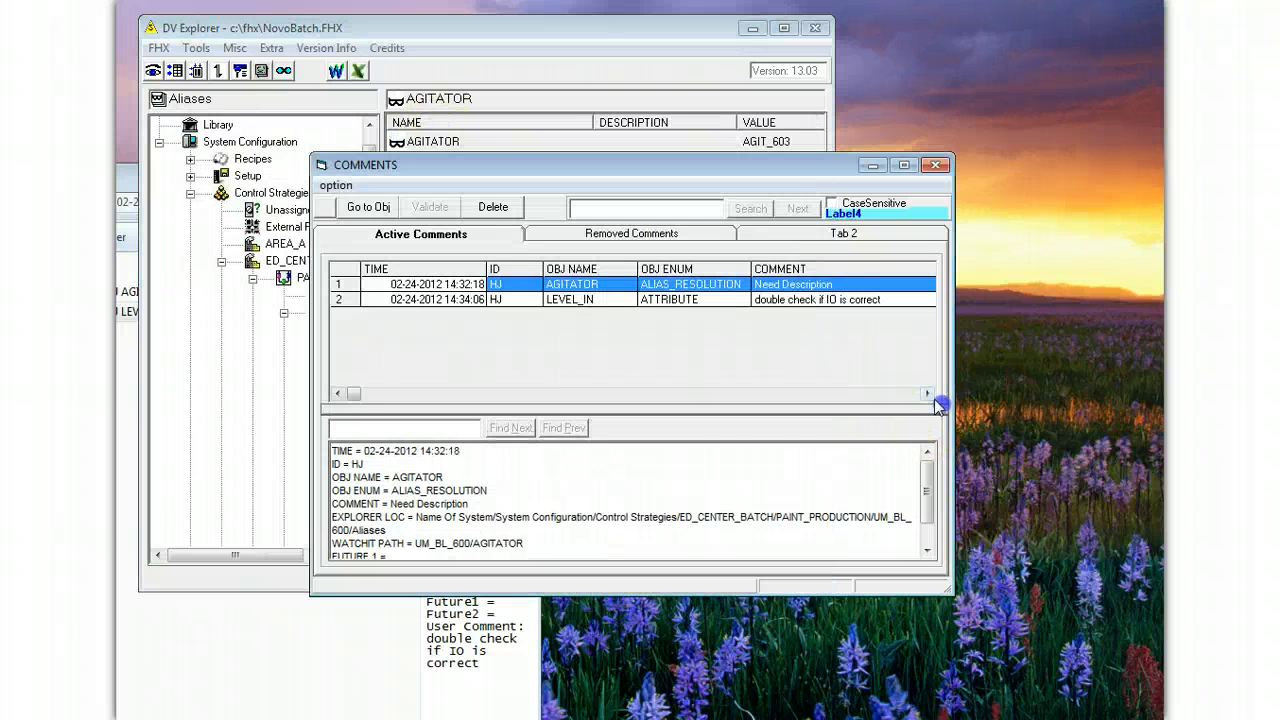
left_click(338, 300)
left_click(360, 207)
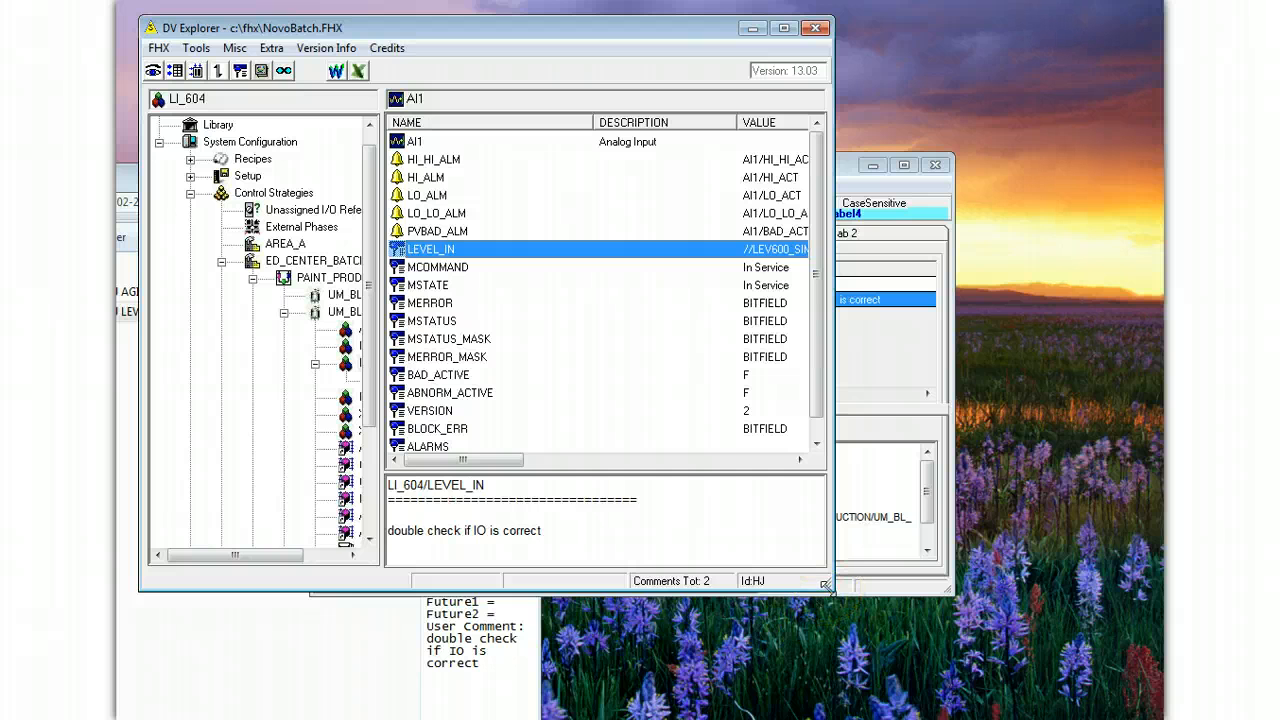
left_click_drag(826, 588, 874, 645)
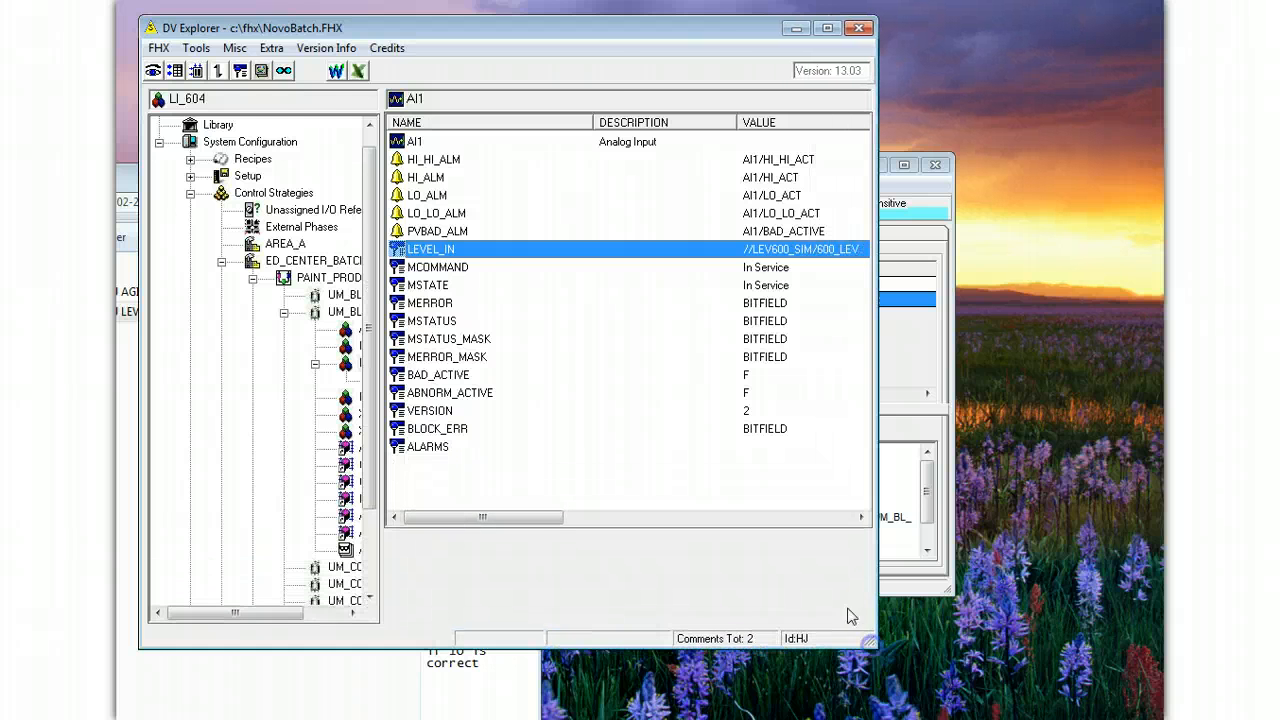
left_click(176, 72)
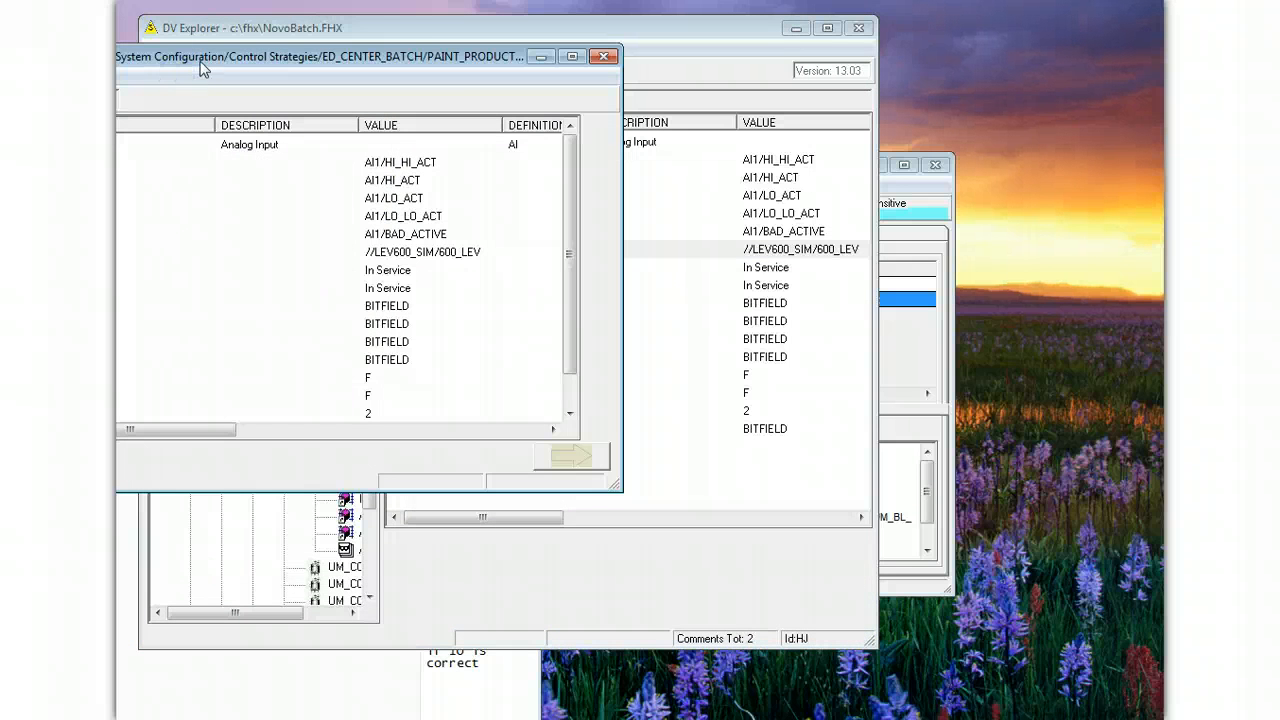
left_click(607, 60)
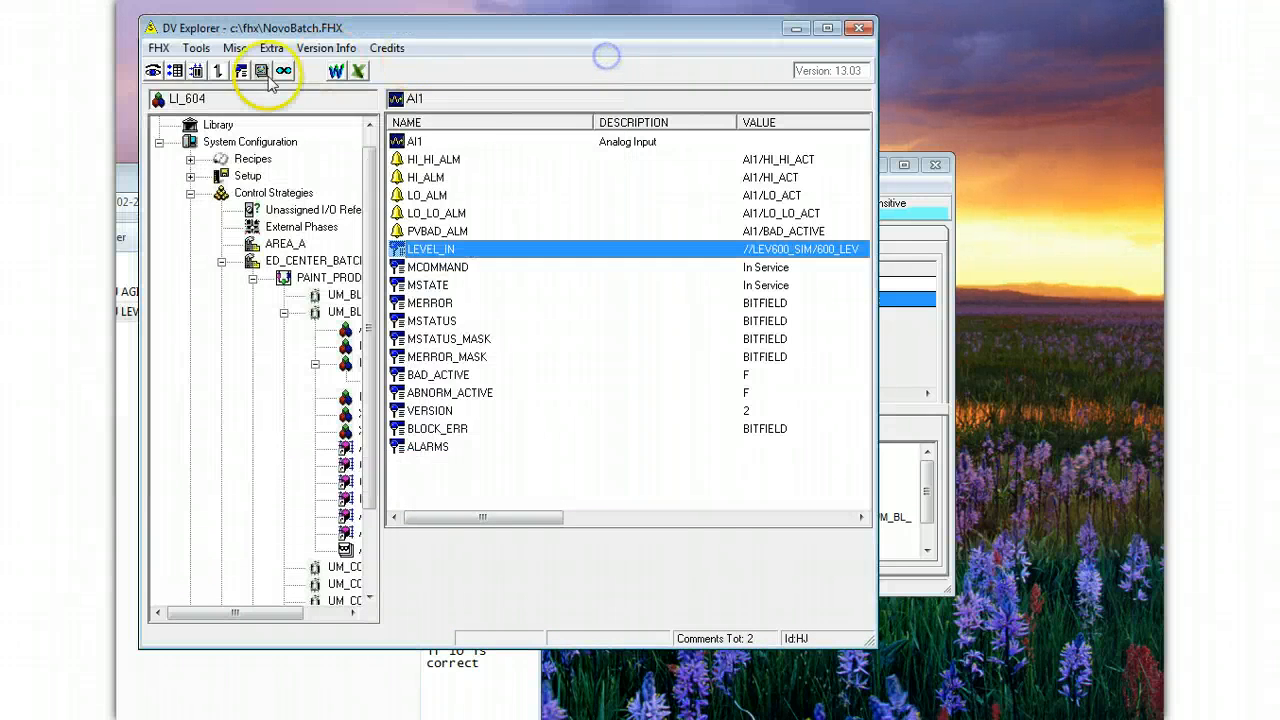
Return to the comments viewer, select the AGITATOR comment row and go to its object.
left_click(920, 198)
left_click(338, 284)
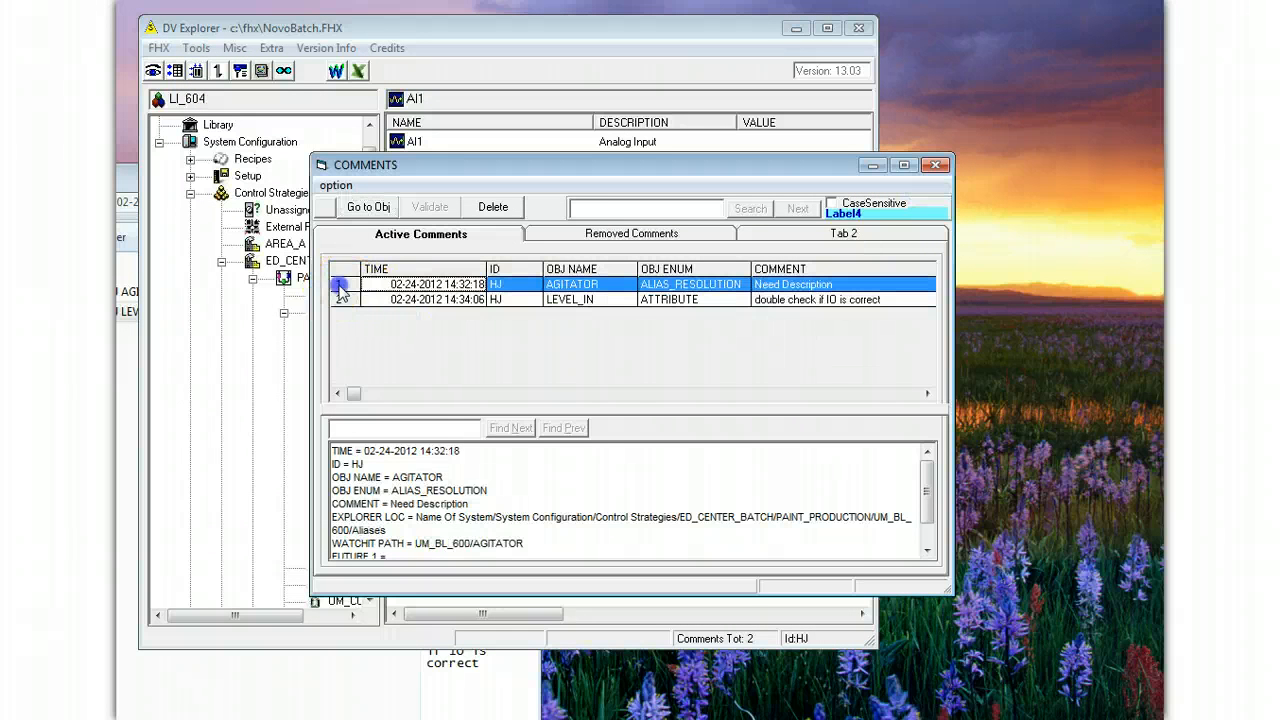
left_click(368, 207)
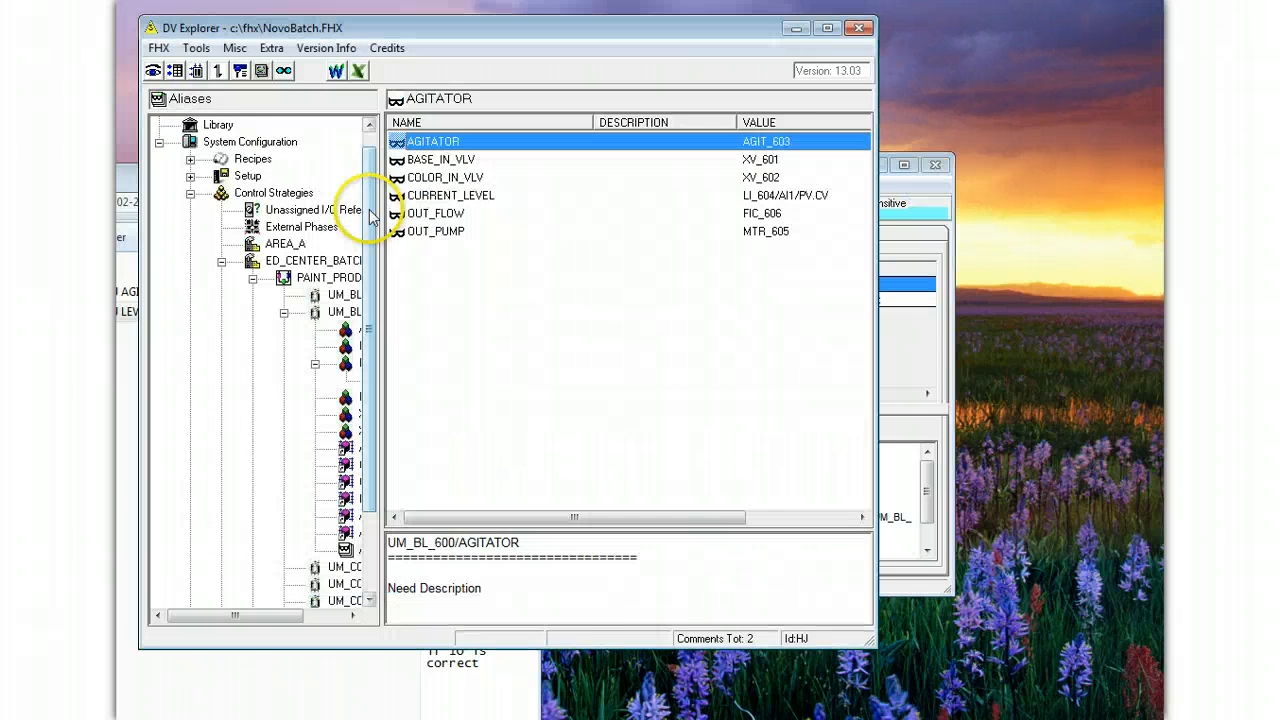
Resize the main DV Explorer window to make it narrower and taller.
left_click_drag(868, 638, 884, 668)
left_click(196, 72)
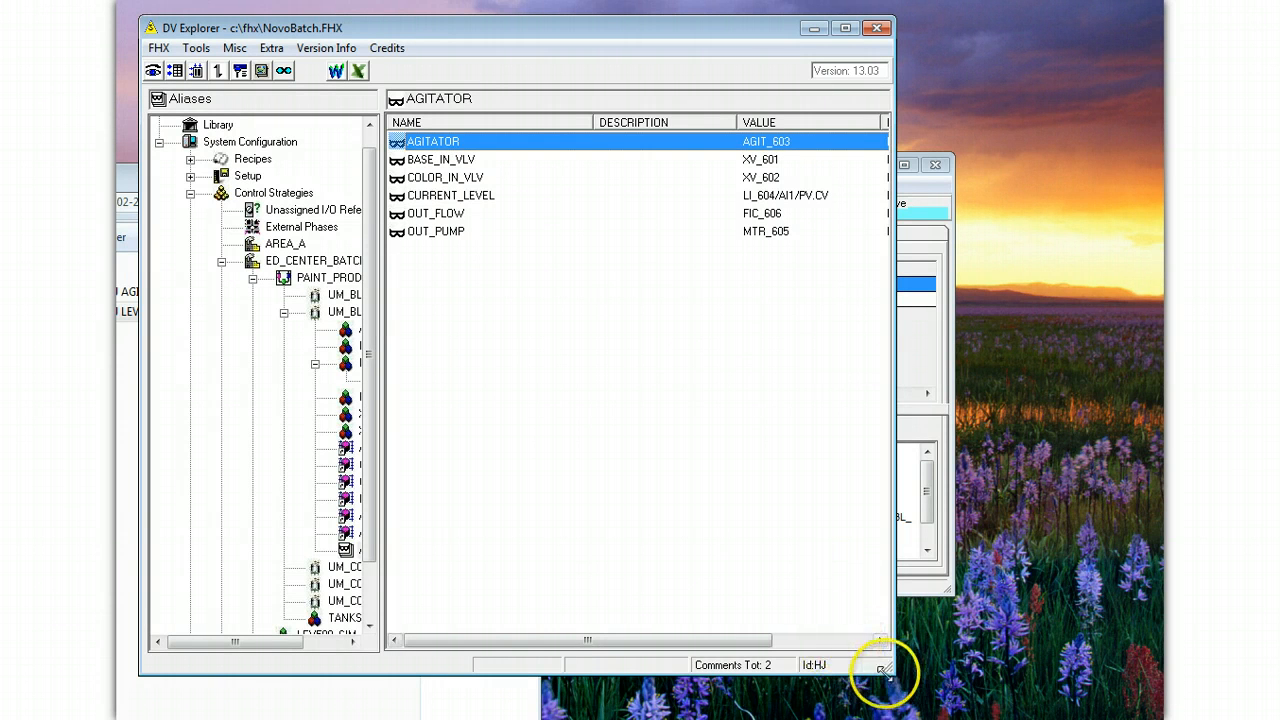
left_click_drag(886, 669, 815, 690)
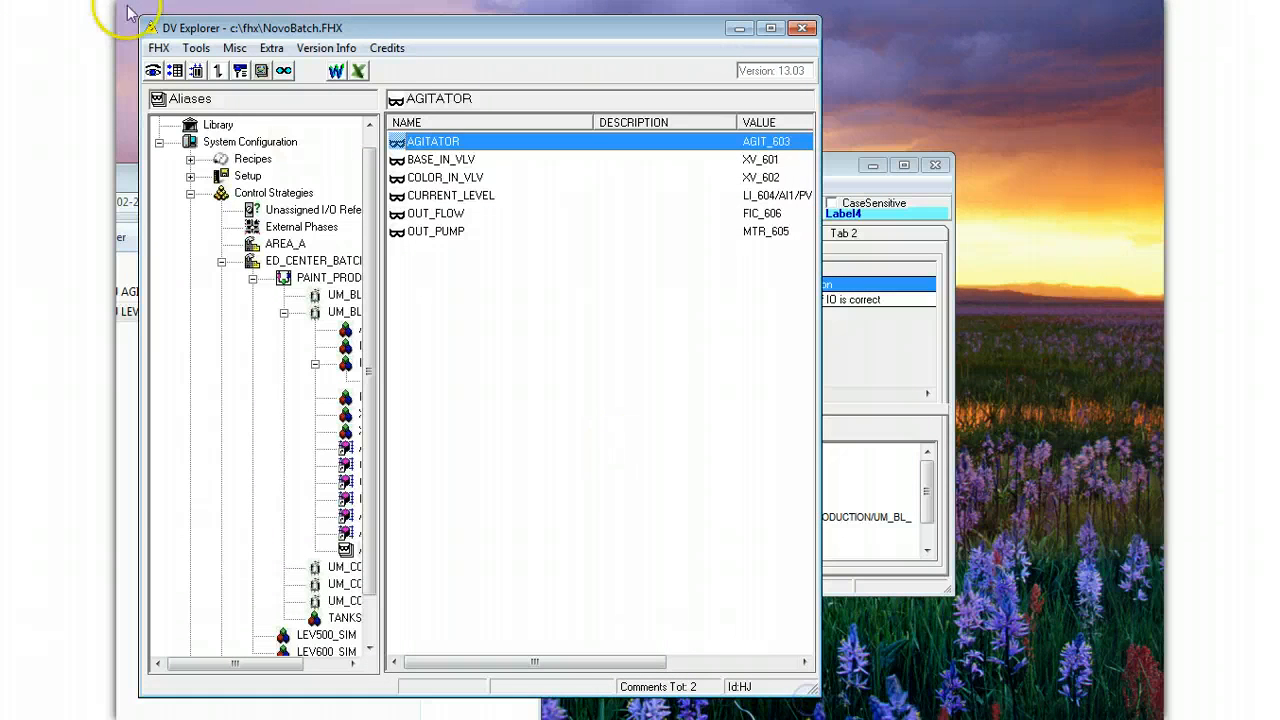
left_click(198, 76)
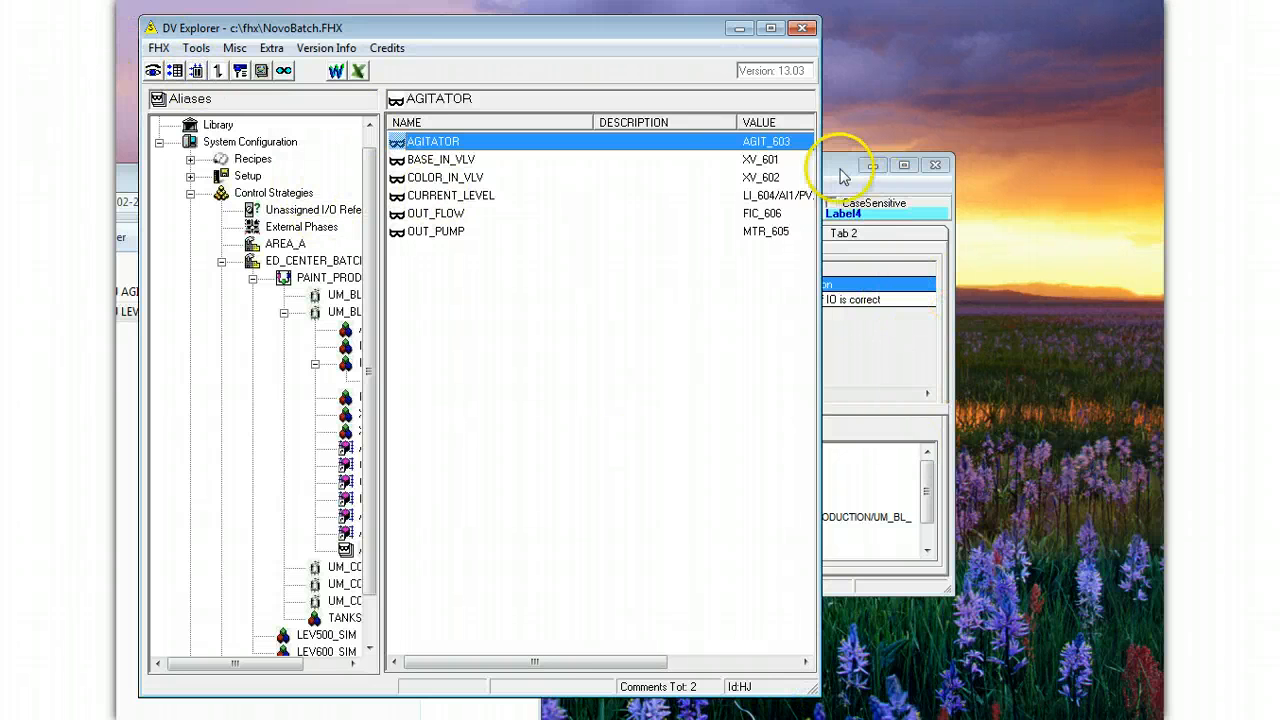
Enter "done" as the FUTURE 1 value of the AGITATOR comment, and close the comments viewer.
left_click_drag(846, 168, 993, 148)
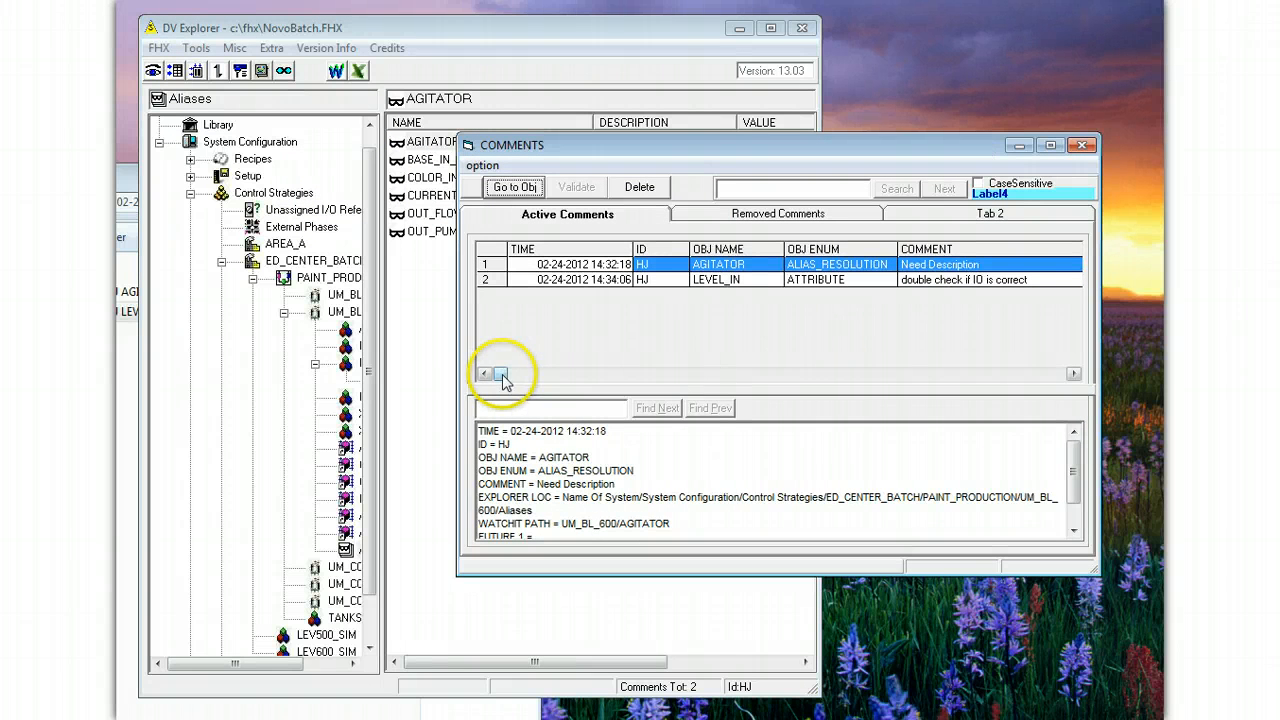
left_click_drag(620, 385, 868, 374)
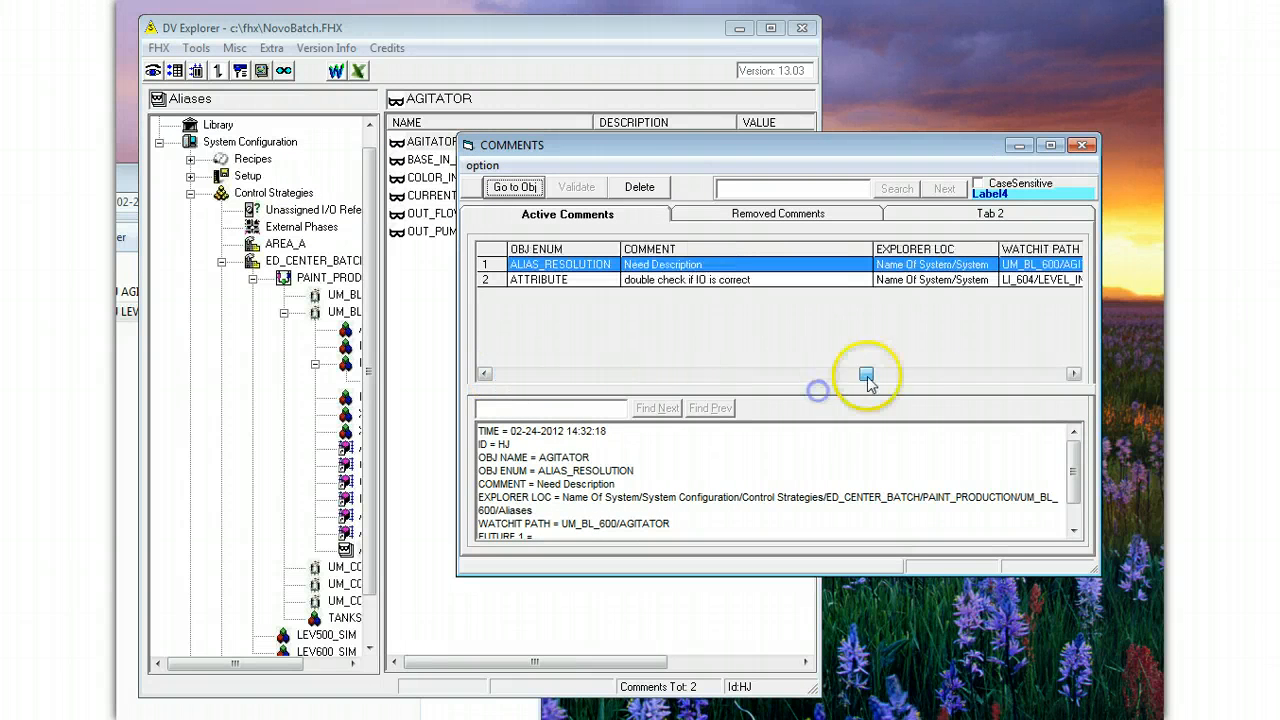
left_click(1074, 375)
left_click(1074, 375)
left_click(806, 264)
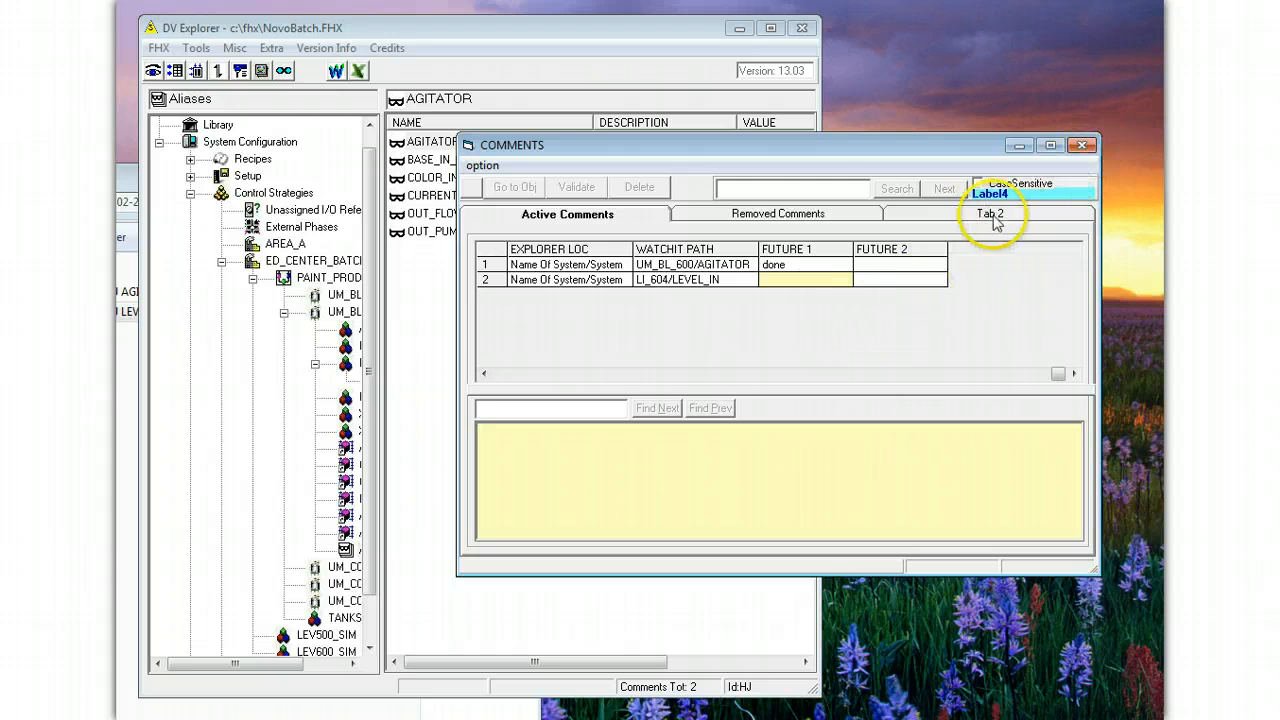
left_click(1082, 145)
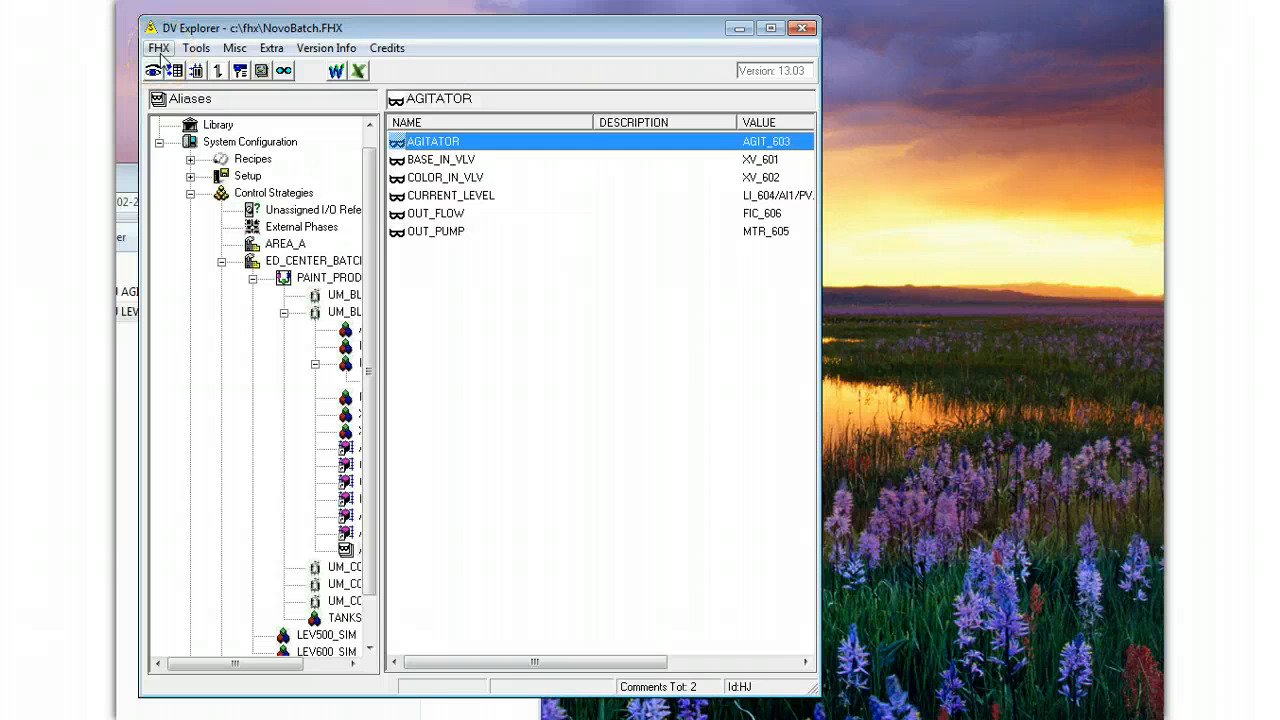
left_click(158, 48)
mouse_move(196, 48)
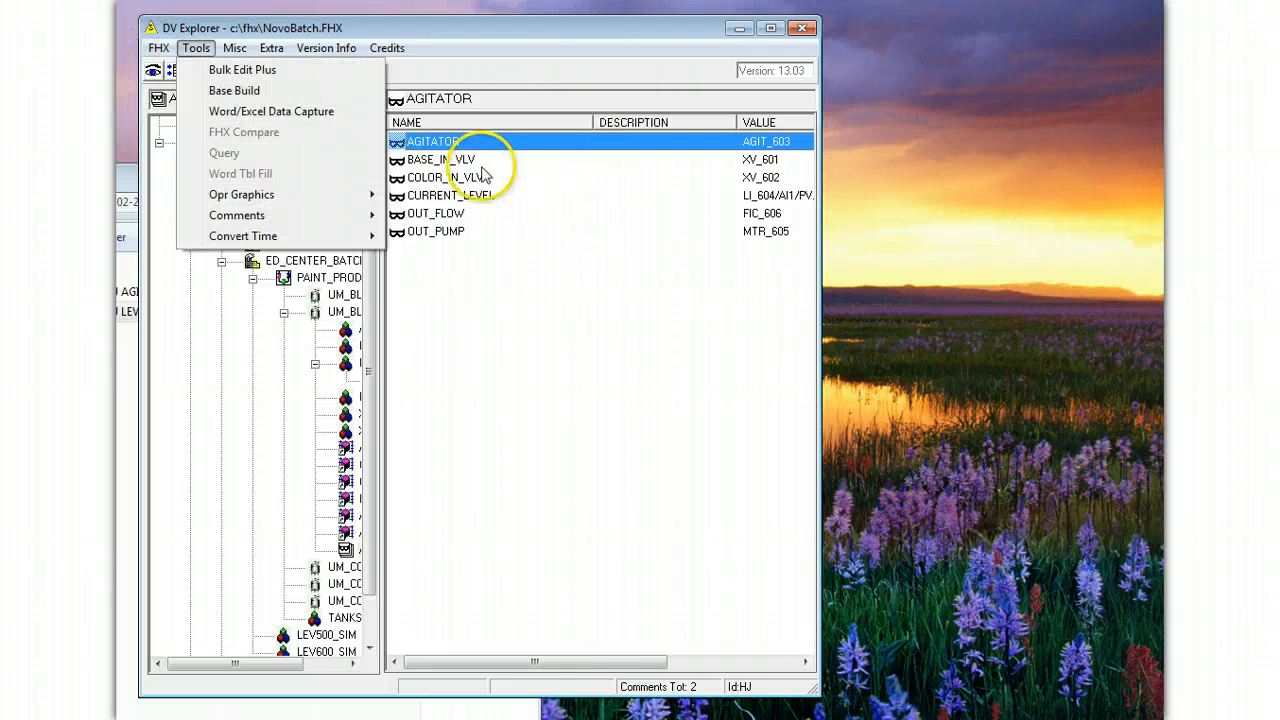
left_click(507, 214)
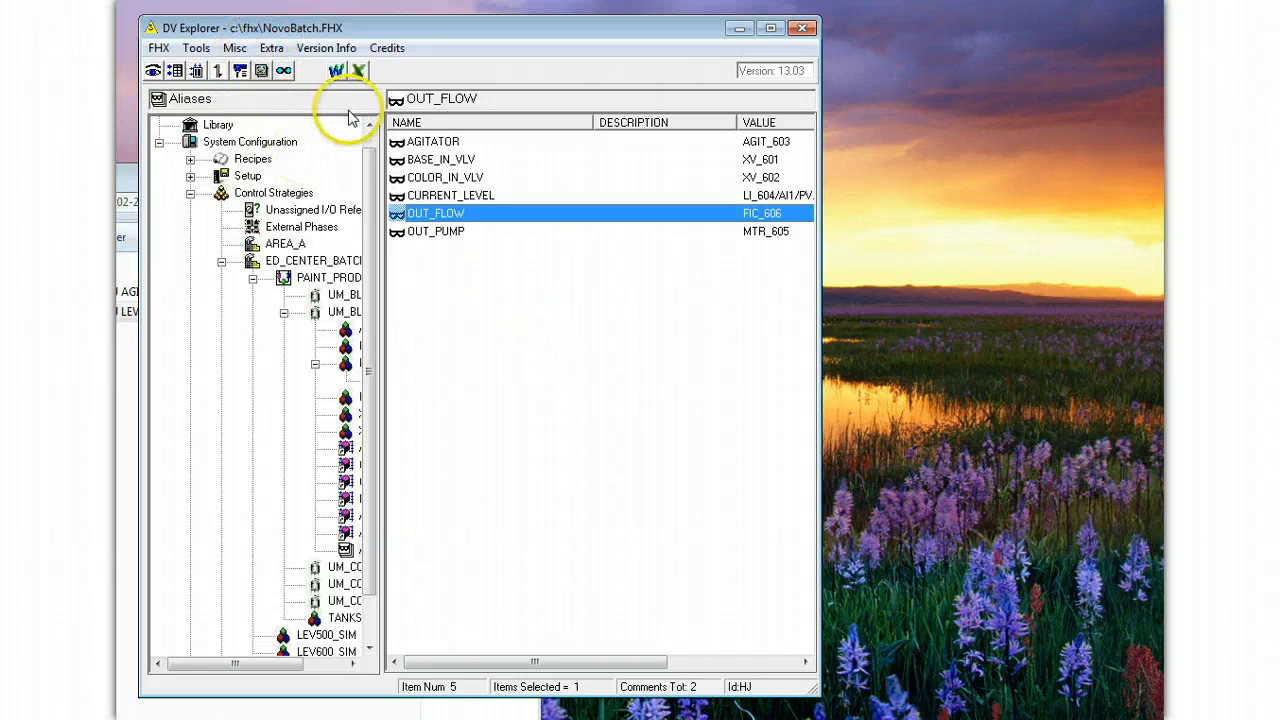
Clear the loaded comments from memory and shift the main window slightly aside.
left_click(158, 50)
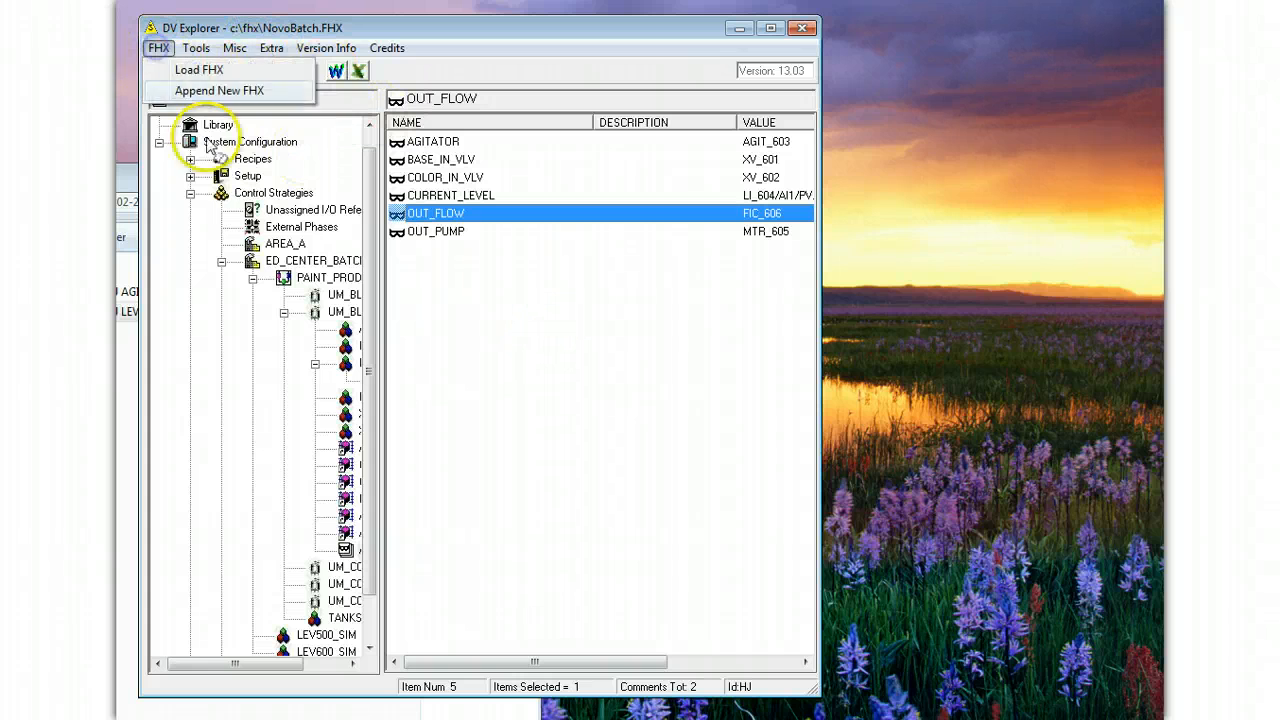
mouse_move(196, 55)
mouse_move(244, 52)
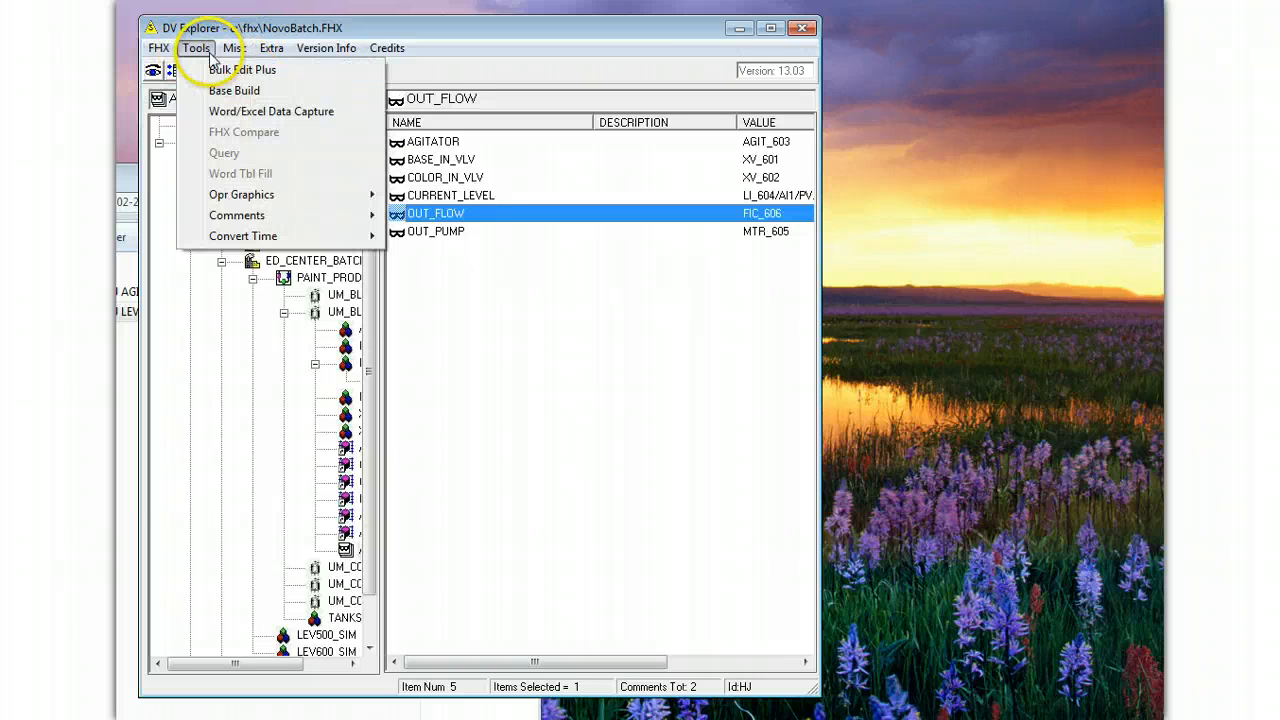
mouse_move(343, 219)
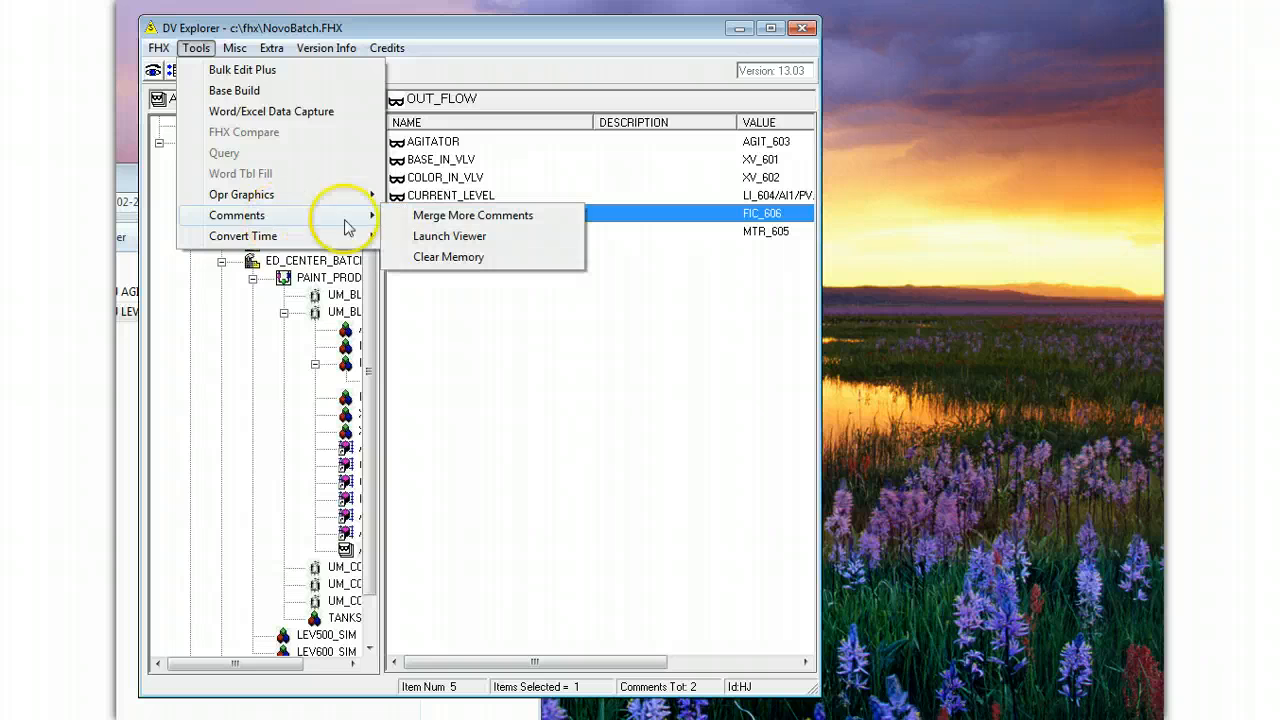
left_click(447, 257)
left_click(591, 437)
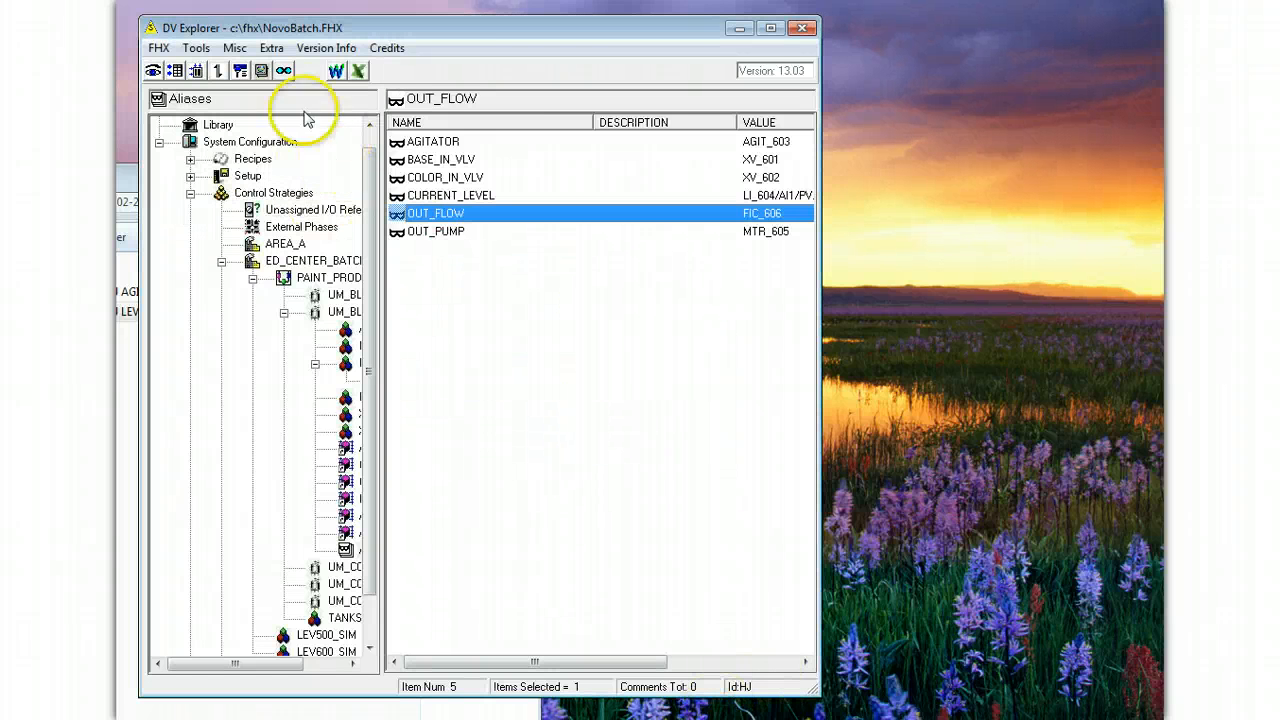
left_click_drag(377, 37, 423, 35)
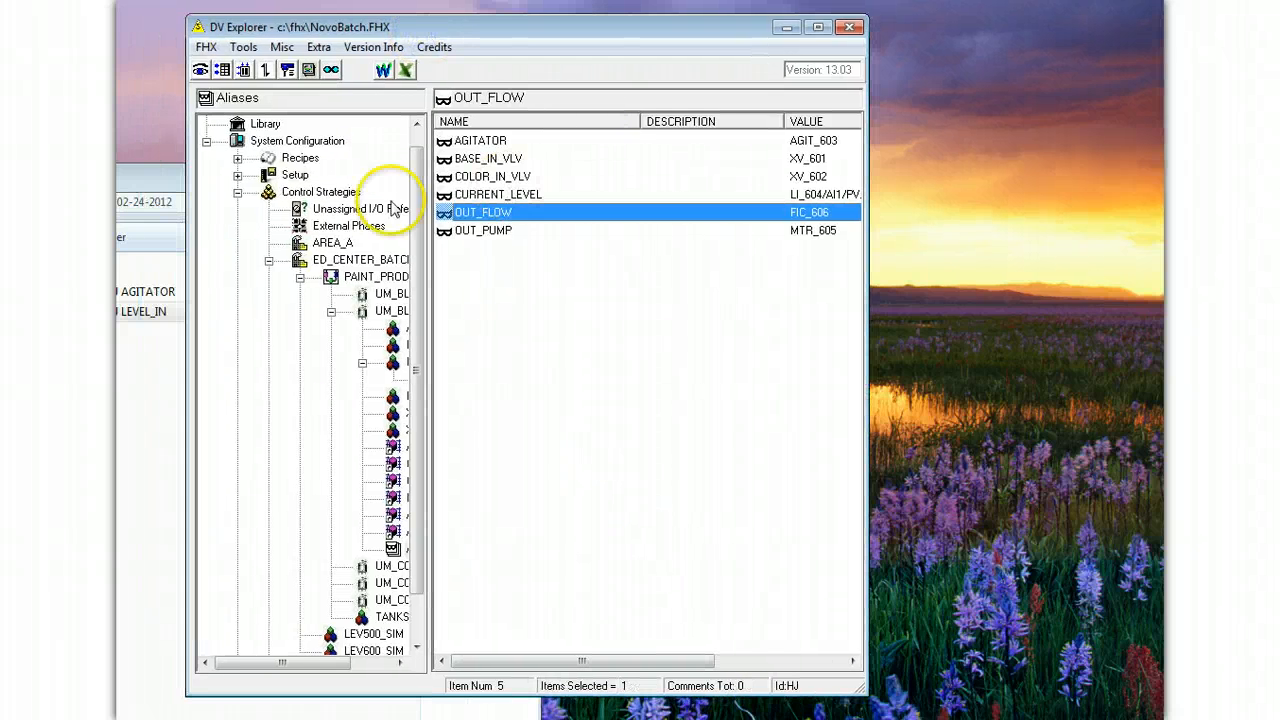
Open the comments viewer to check whether any comments are in memory, and close it again.
left_click(206, 47)
mouse_move(243, 47)
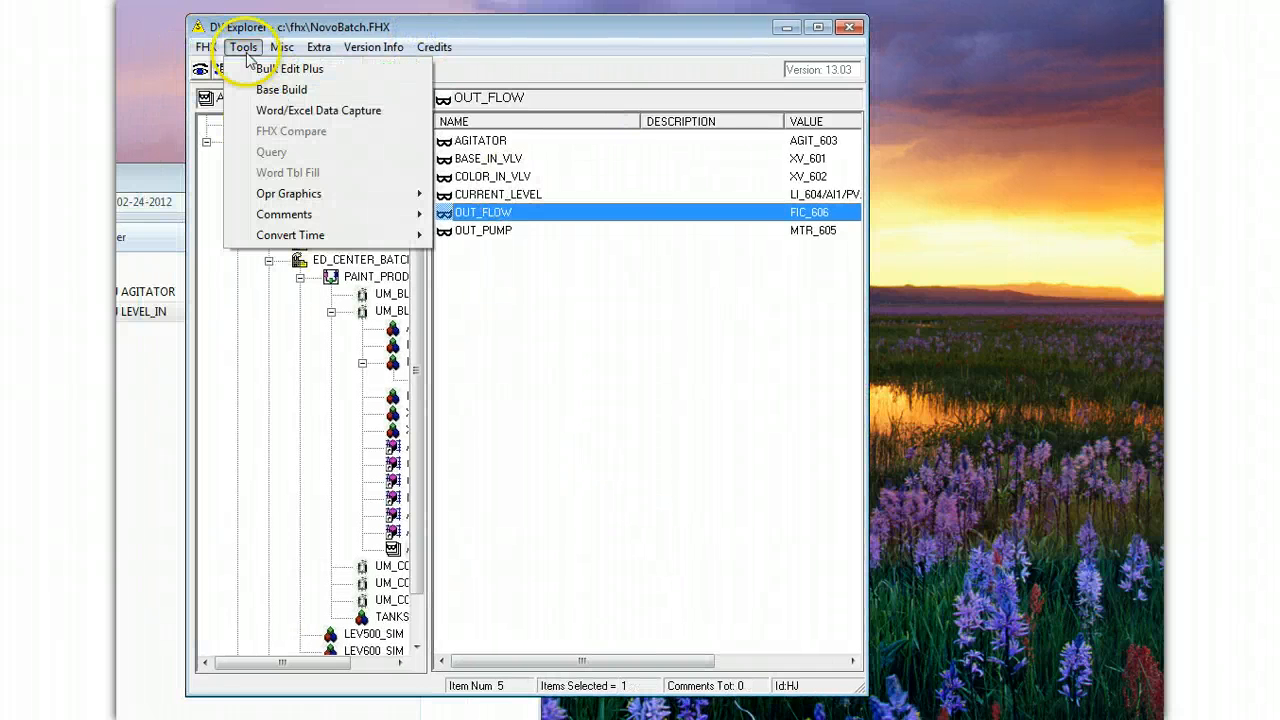
mouse_move(360, 222)
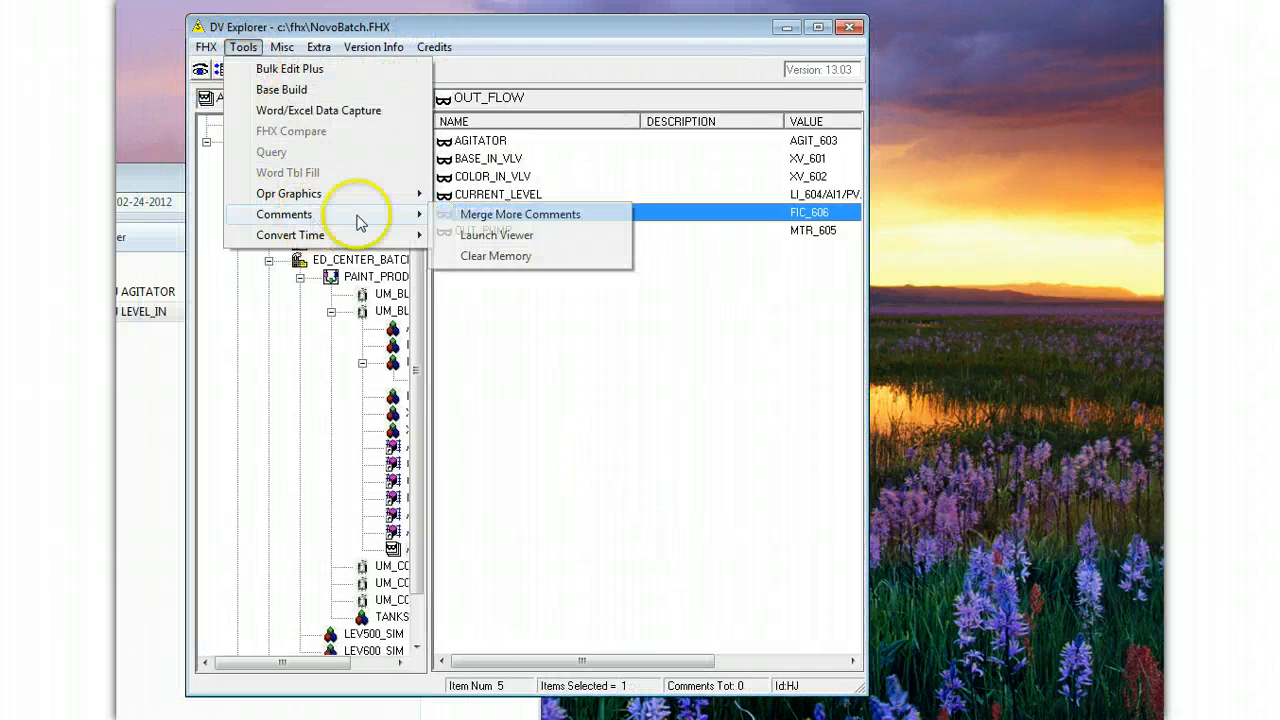
left_click(486, 235)
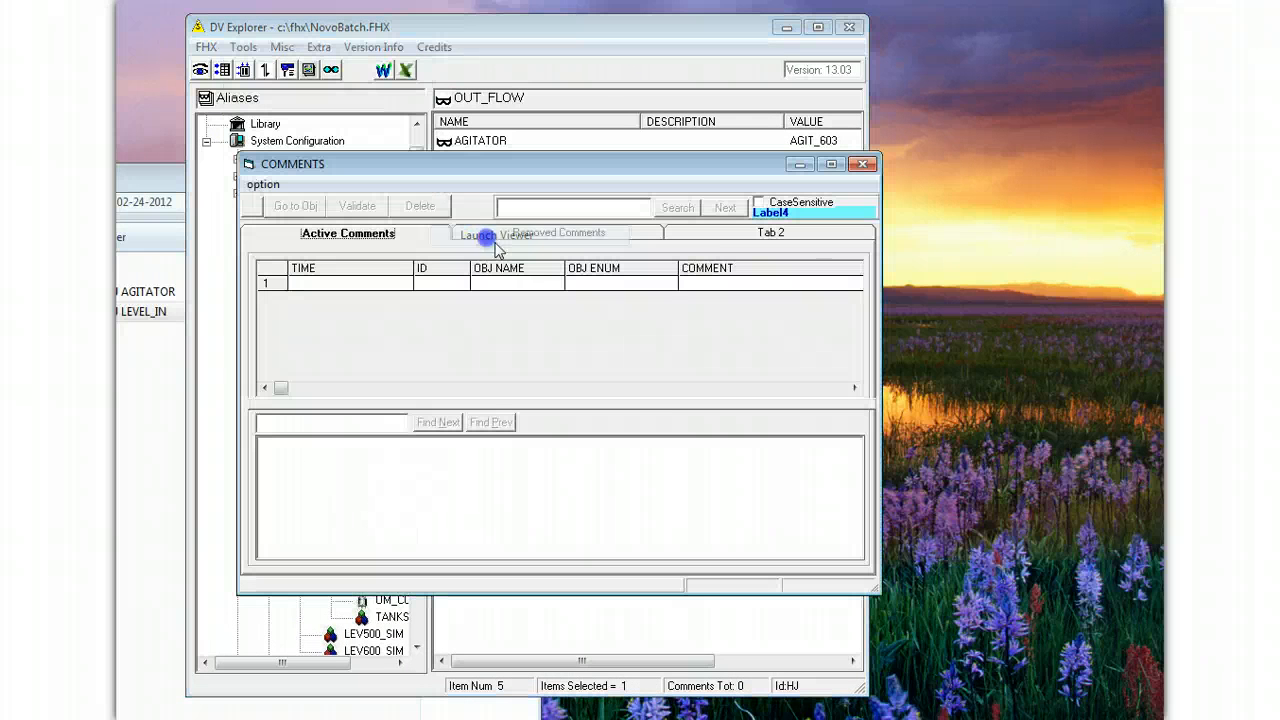
left_click(862, 164)
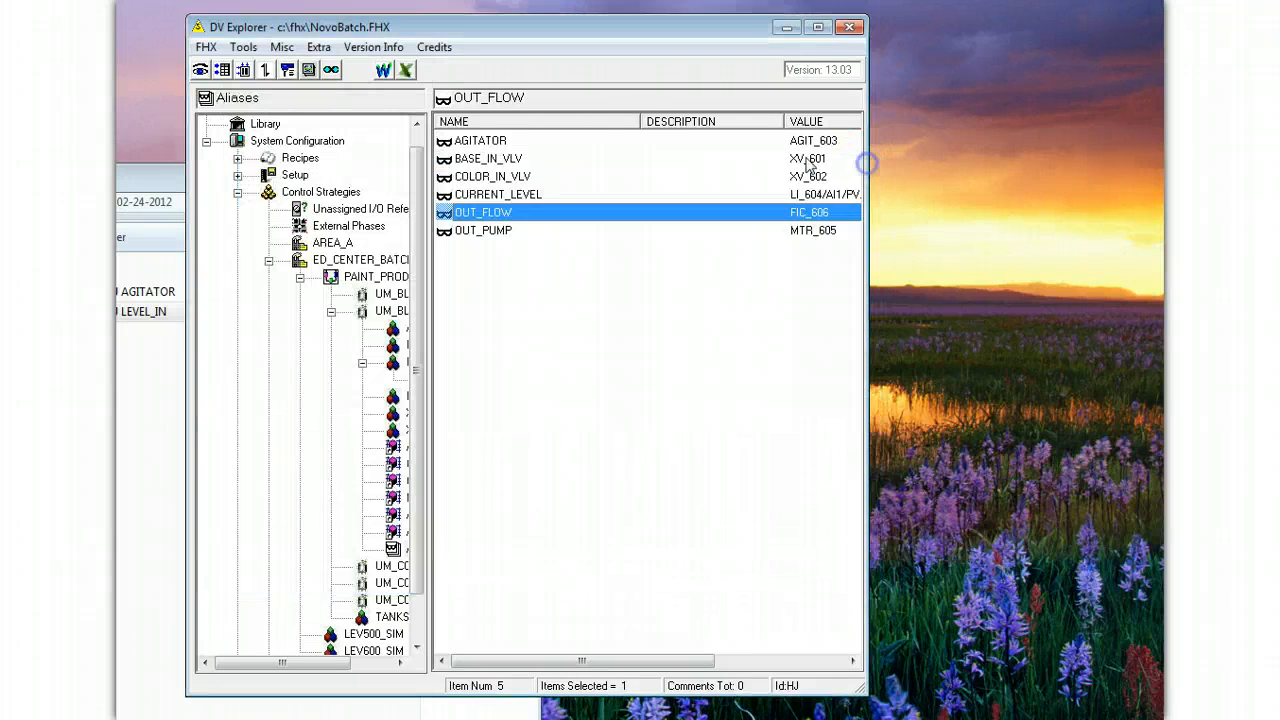
Merge the comments from the NovoBatch folder under C:\Program Files\Triangle Five\Comments and view them in the comments viewer.
left_click(206, 48)
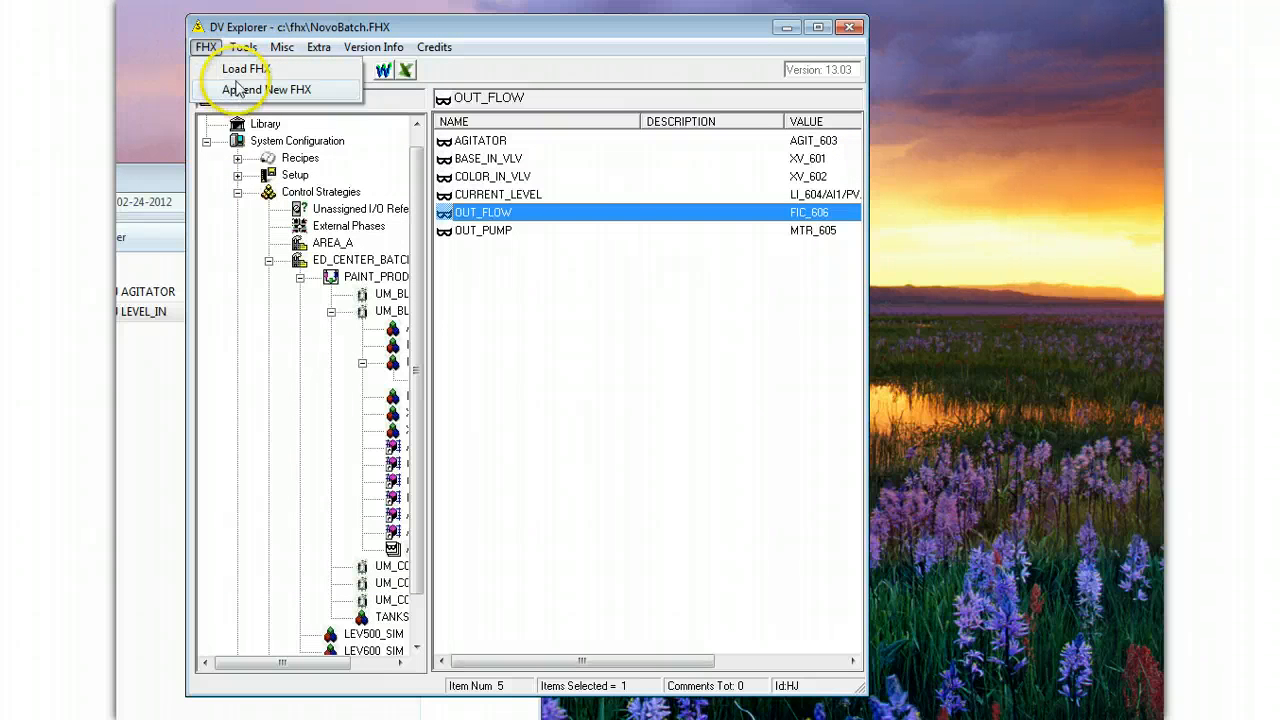
mouse_move(243, 47)
mouse_move(313, 220)
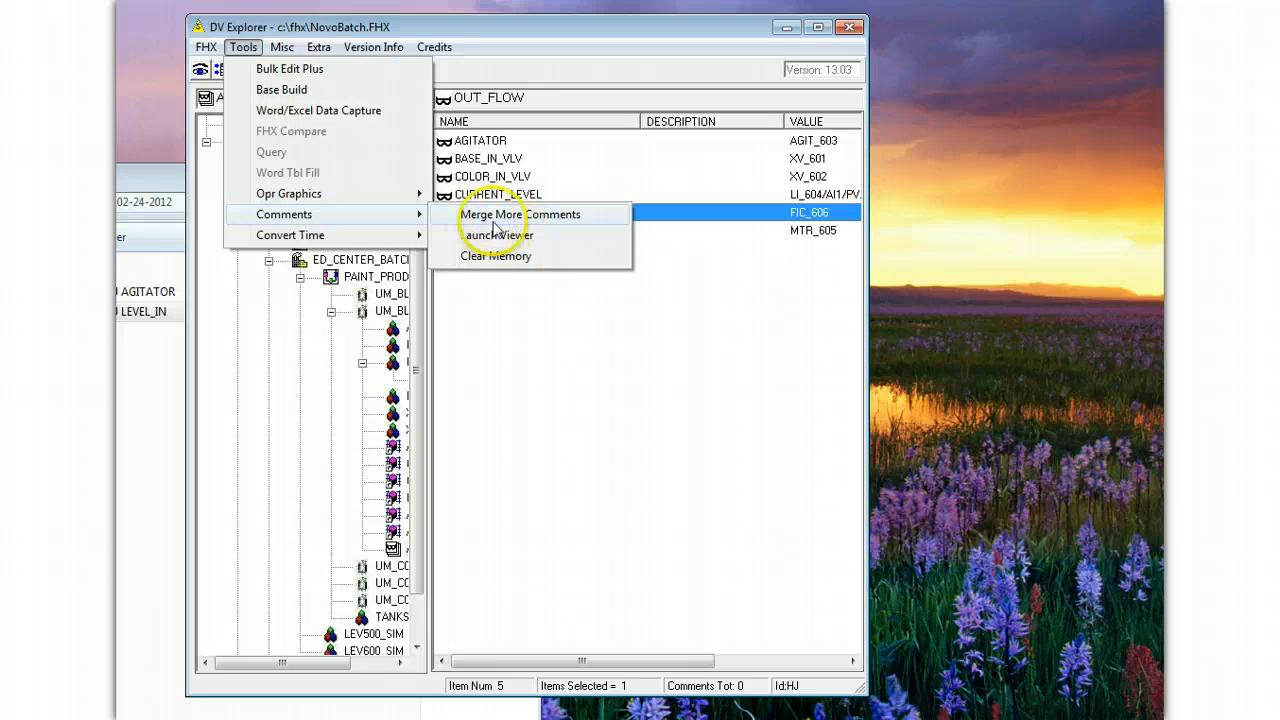
left_click(534, 216)
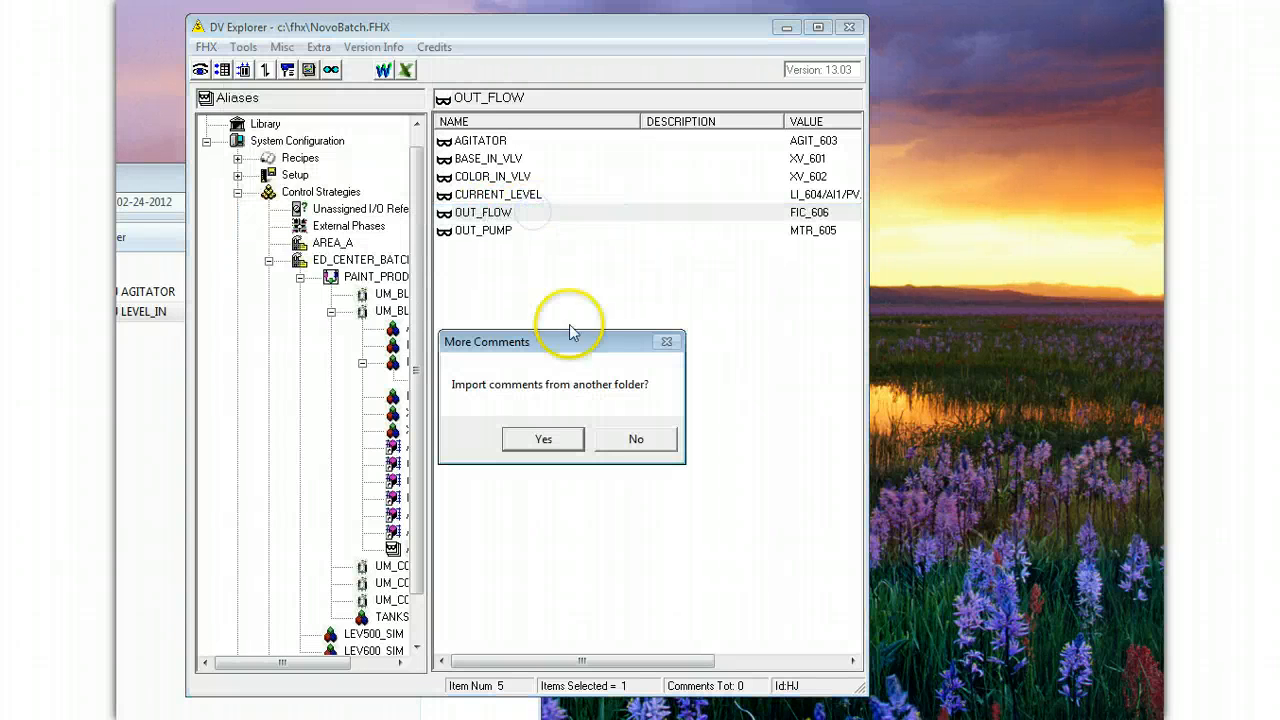
left_click(544, 440)
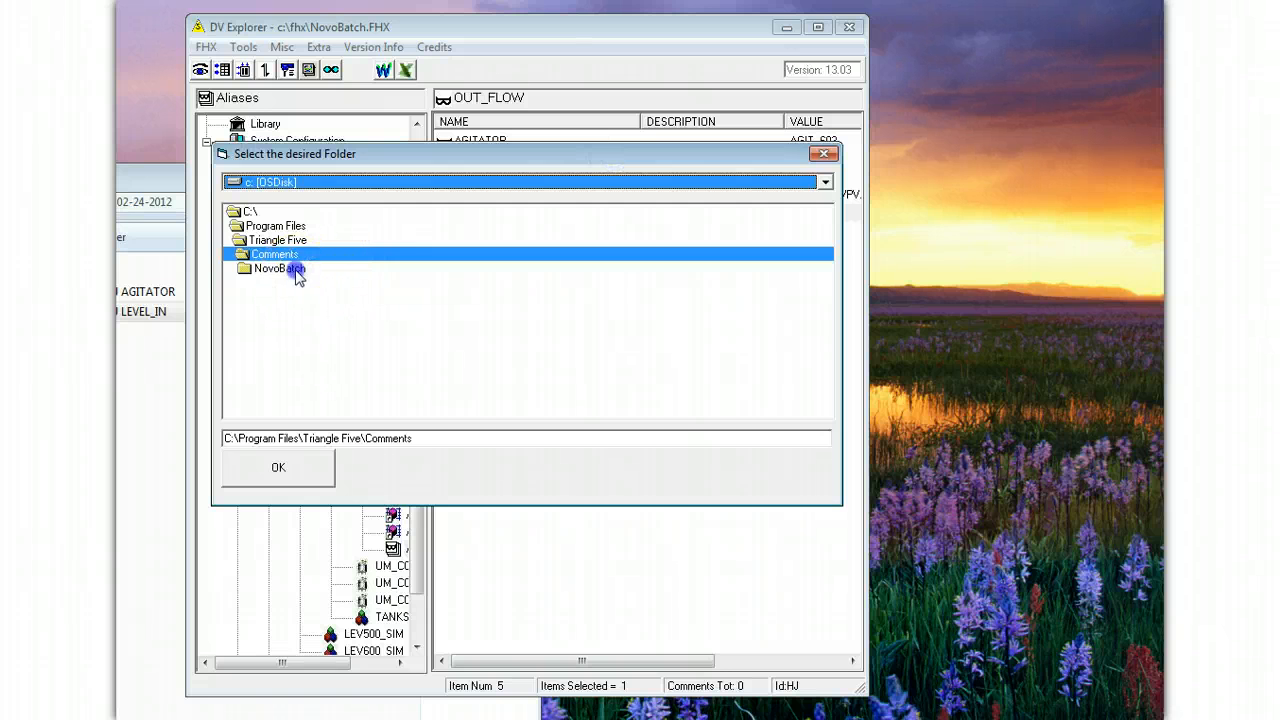
left_click(280, 269)
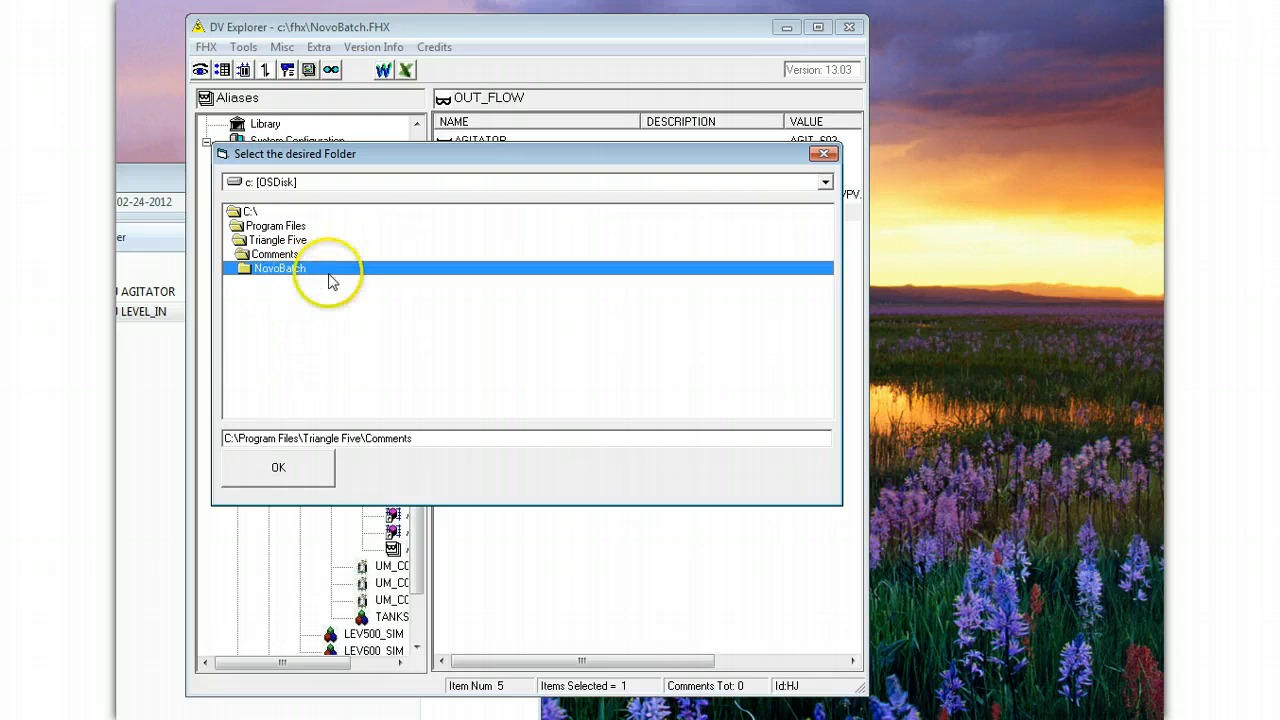
left_click(301, 476)
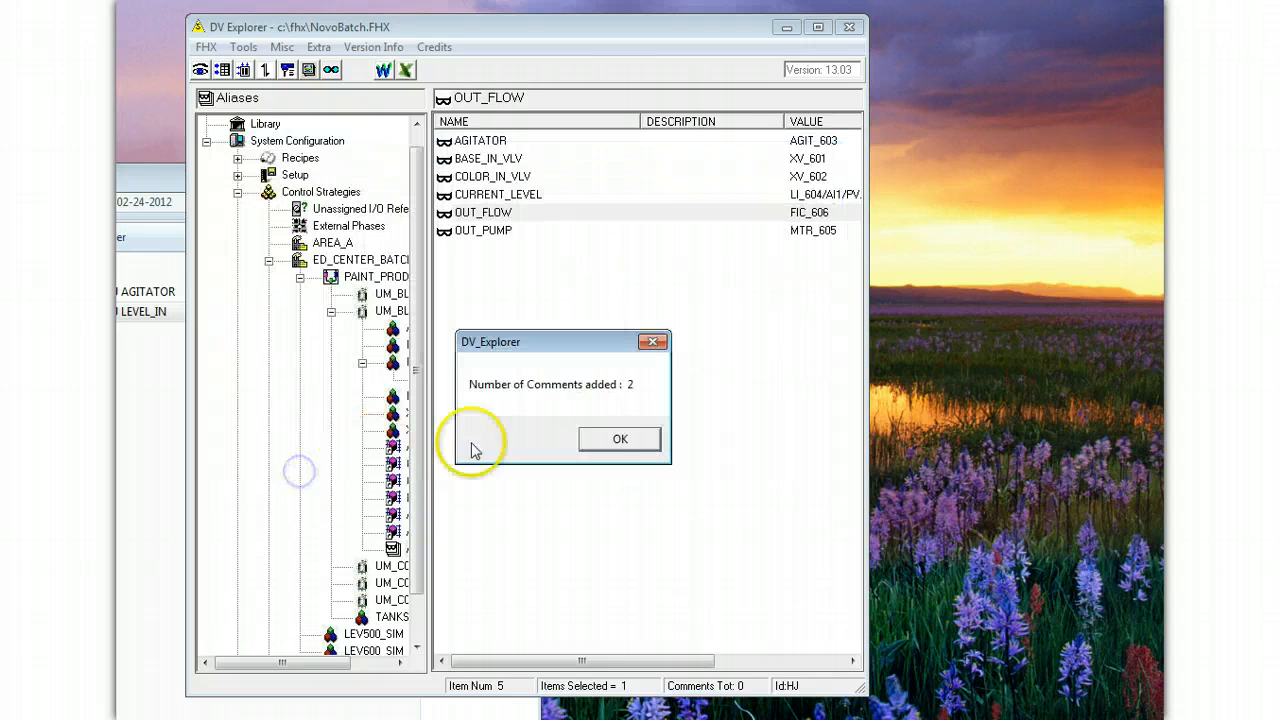
left_click(614, 442)
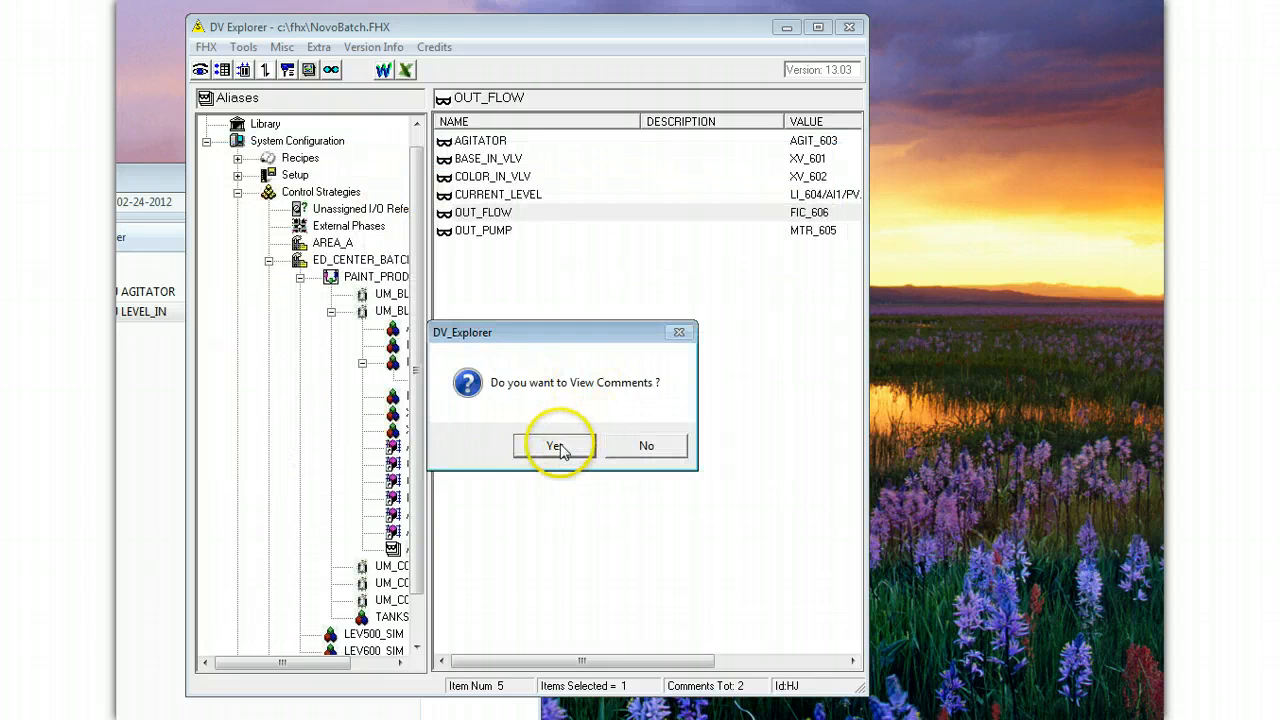
left_click(556, 445)
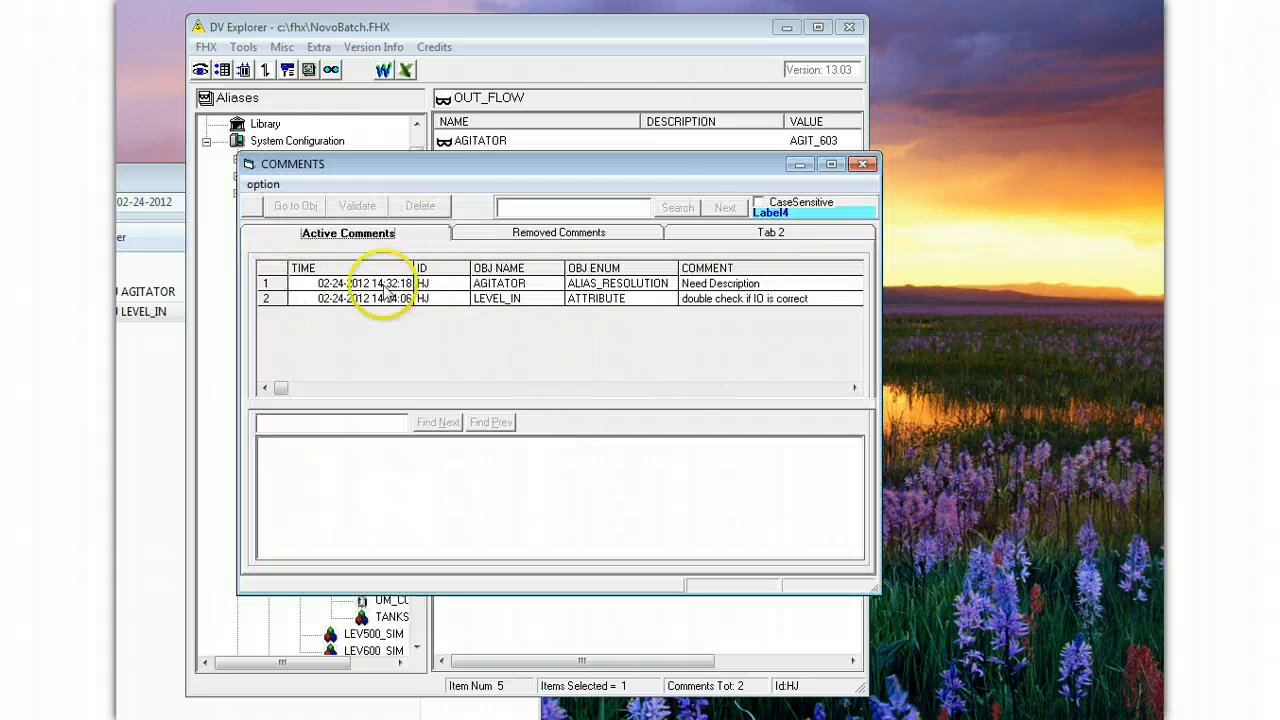
Go to the object of the AGITATOR comment, enlarge the main window slightly, move it aside and return to the comments viewer.
left_click(272, 284)
left_click(295, 206)
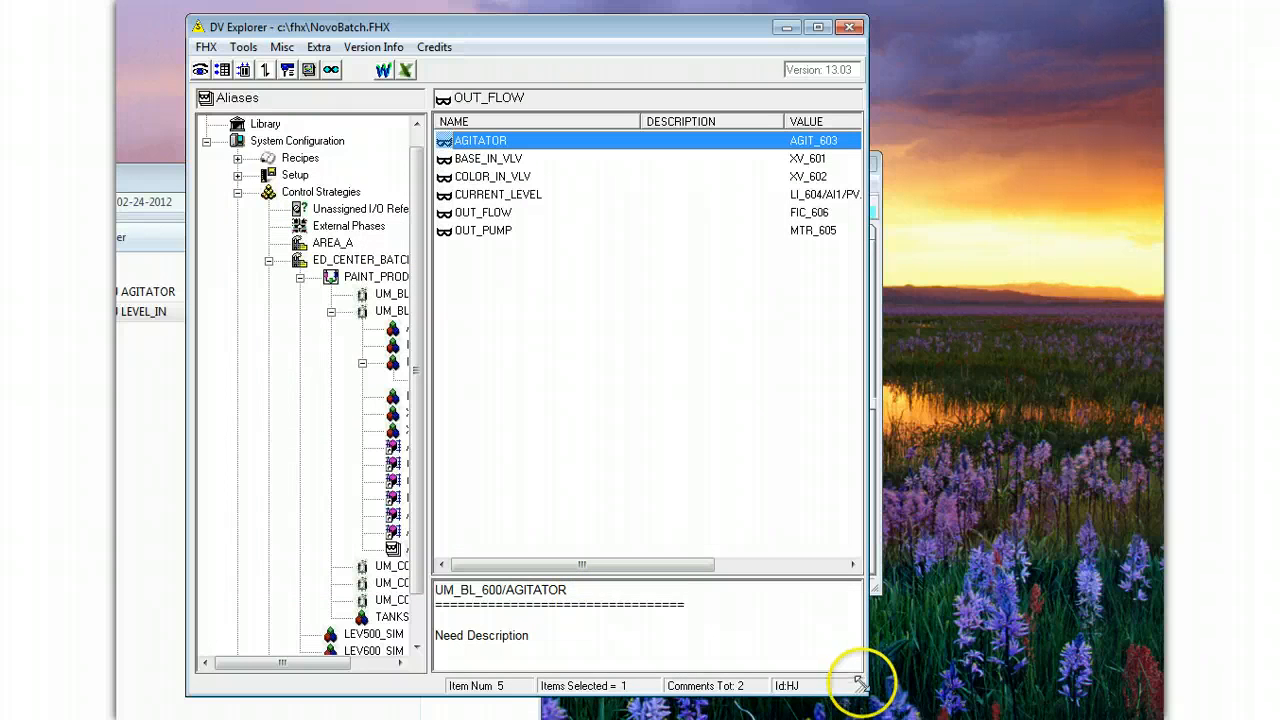
left_click_drag(864, 690, 876, 702)
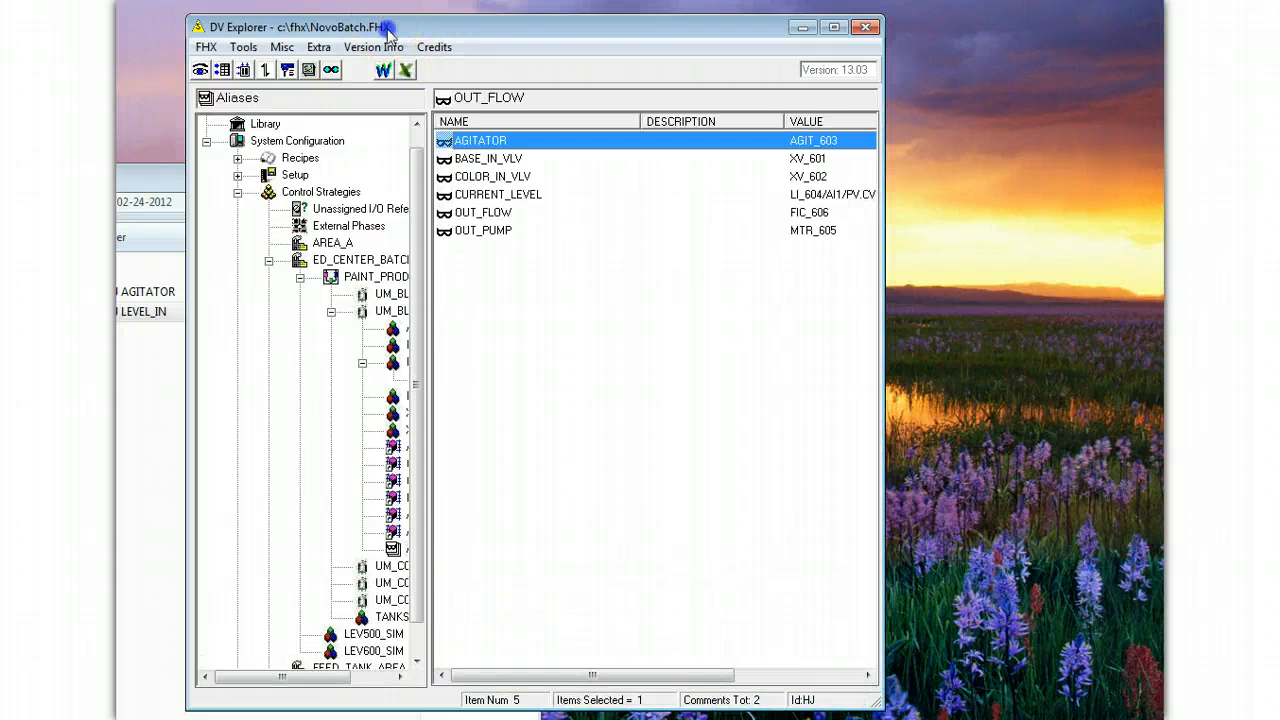
left_click_drag(388, 30, 555, 91)
left_click(314, 157)
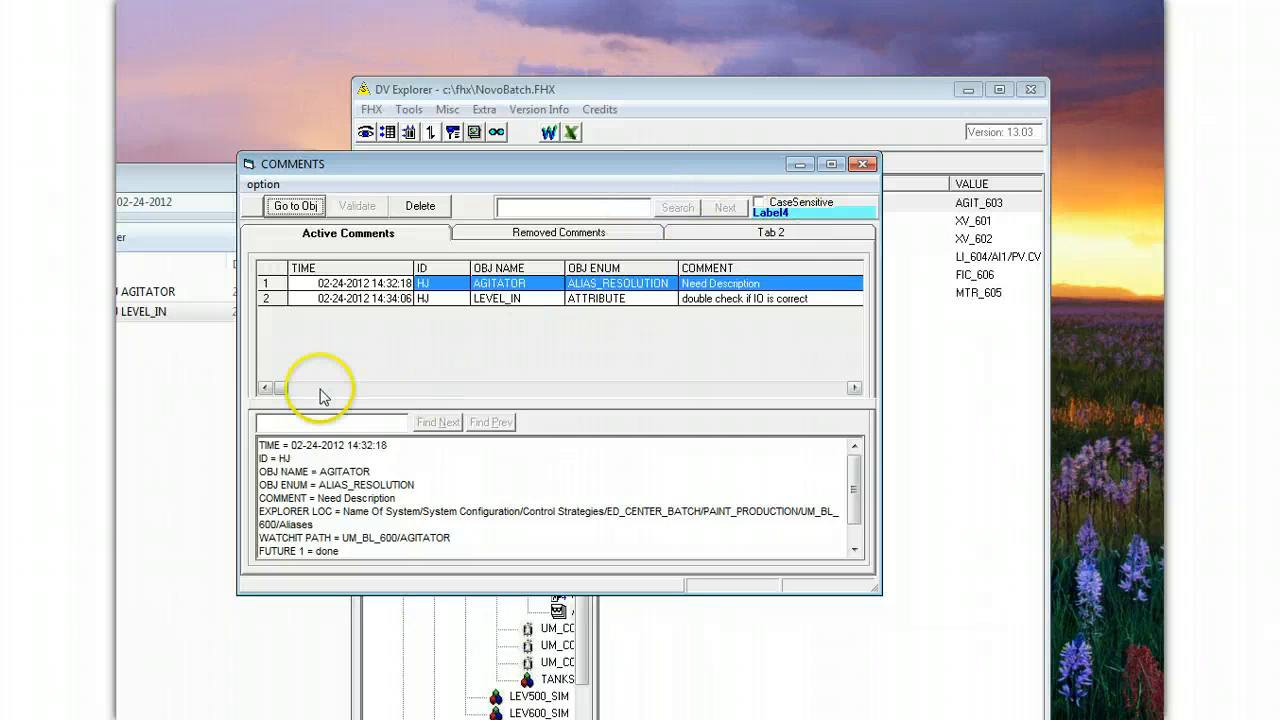
Check the FUTURE columns of the active comments and remove the AGITATOR comment.
left_click_drag(286, 387, 623, 387)
left_click(815, 390)
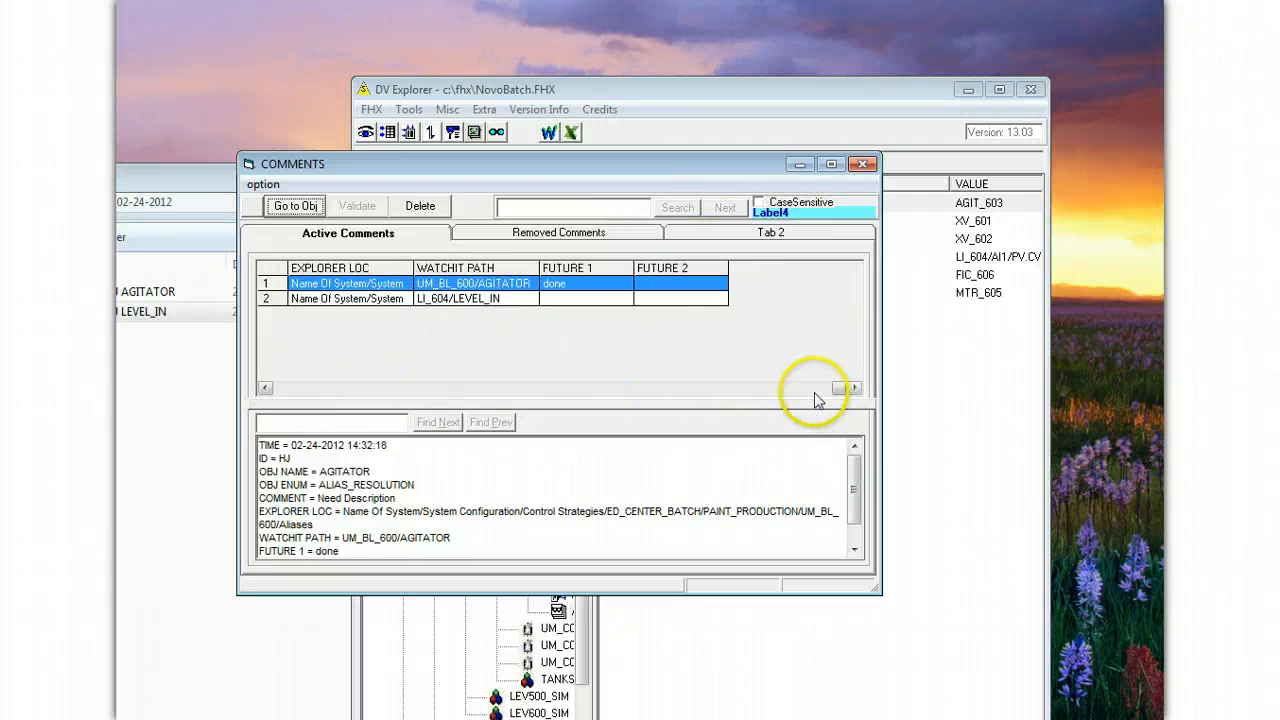
left_click(280, 283)
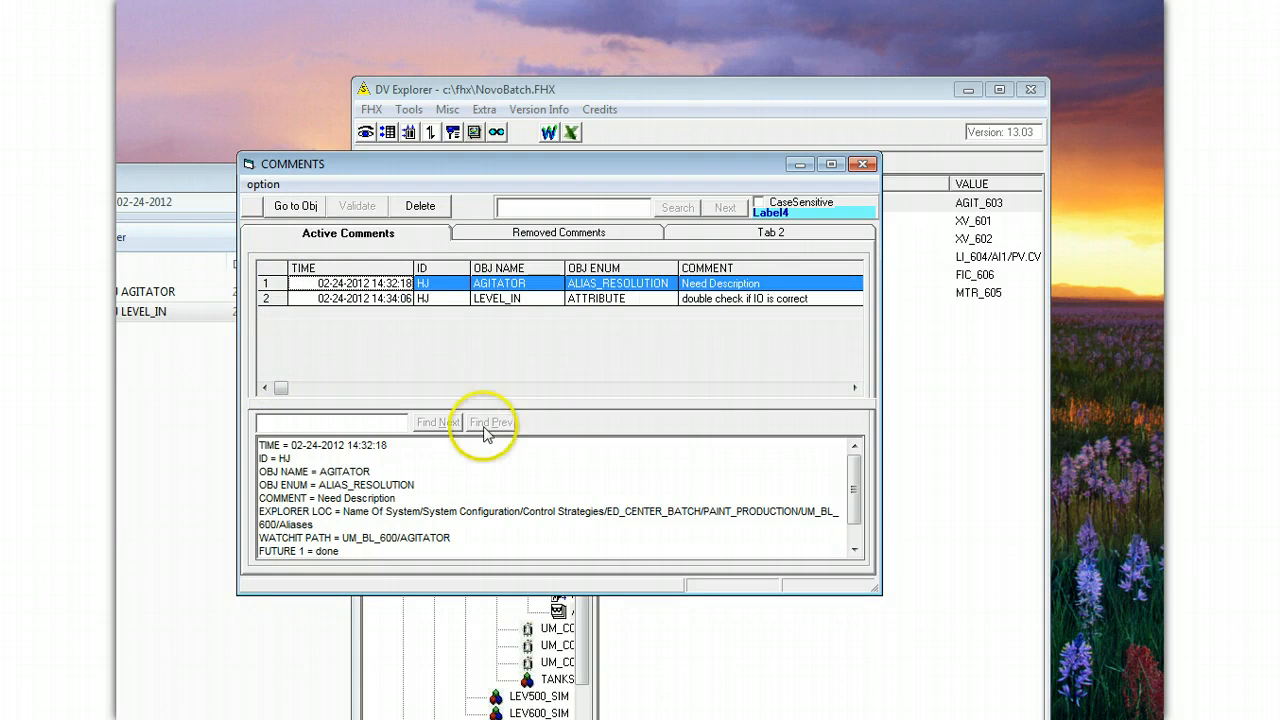
left_click(428, 210)
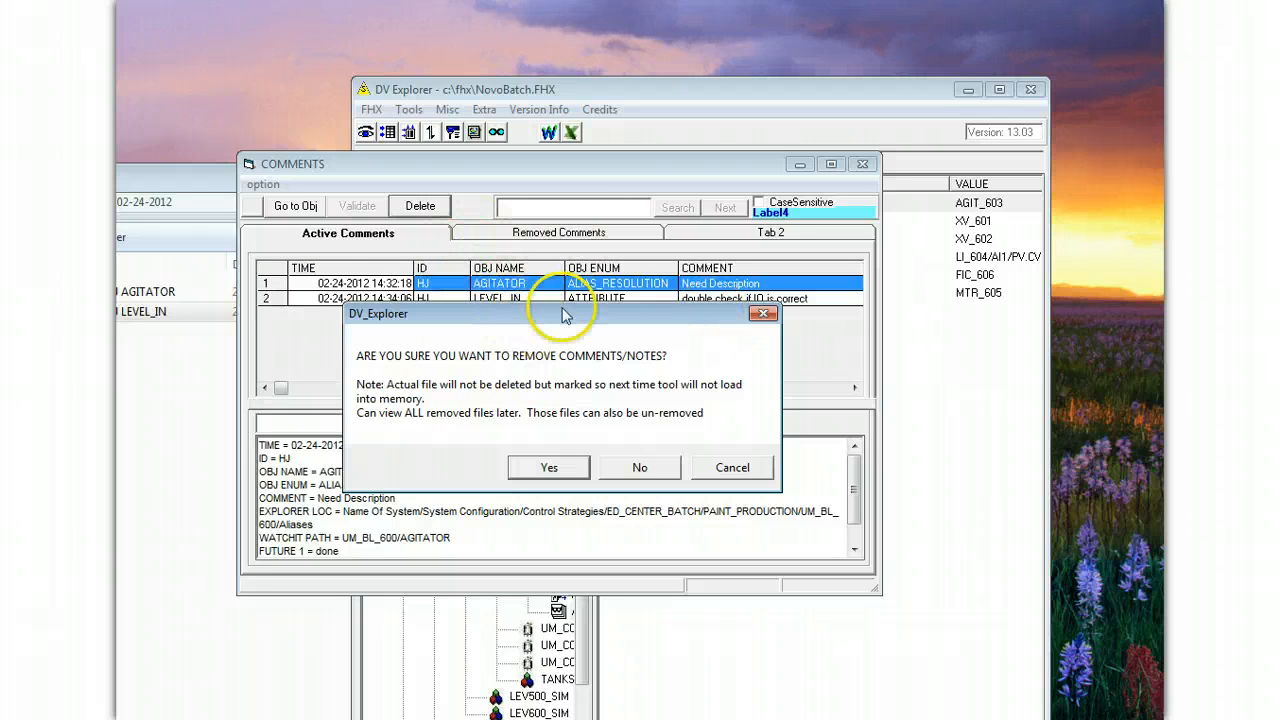
left_click(550, 468)
In the 02-24-2012 folder, open the AGITATOR and LEVEL_IN comment text files to compare their Unique Id lines.
left_click_drag(183, 203, 522, 329)
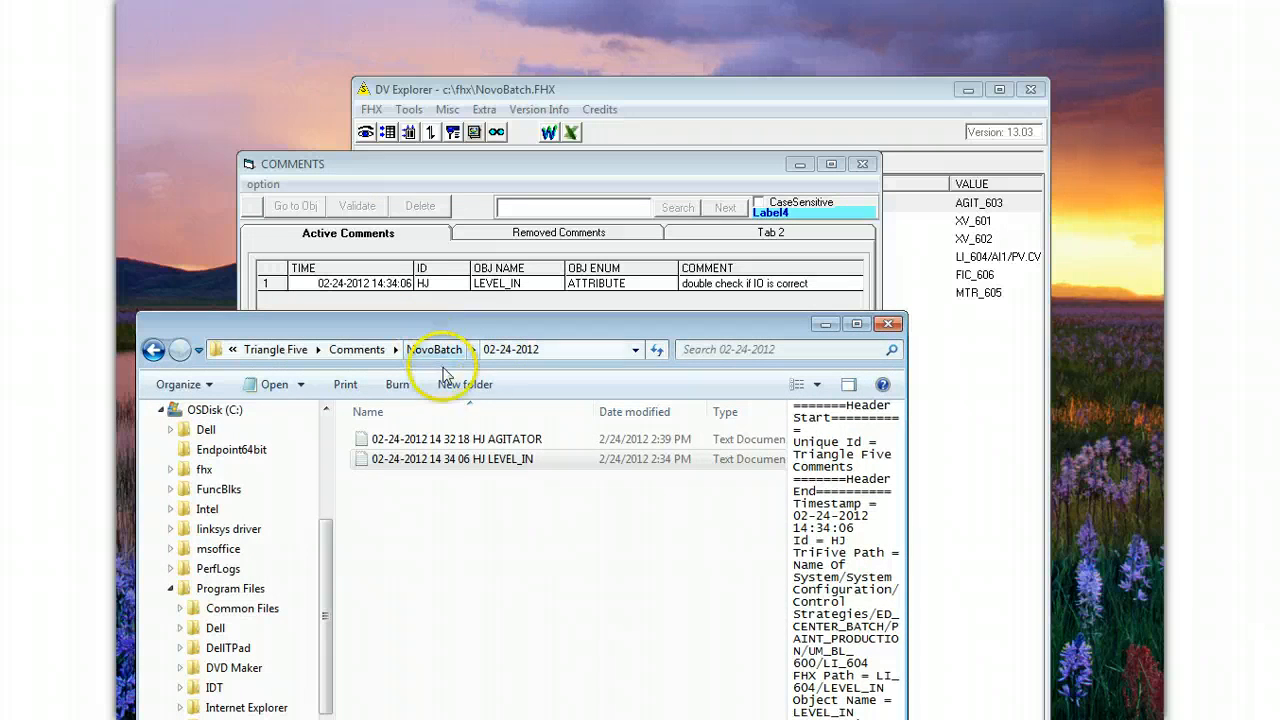
double_click(464, 442)
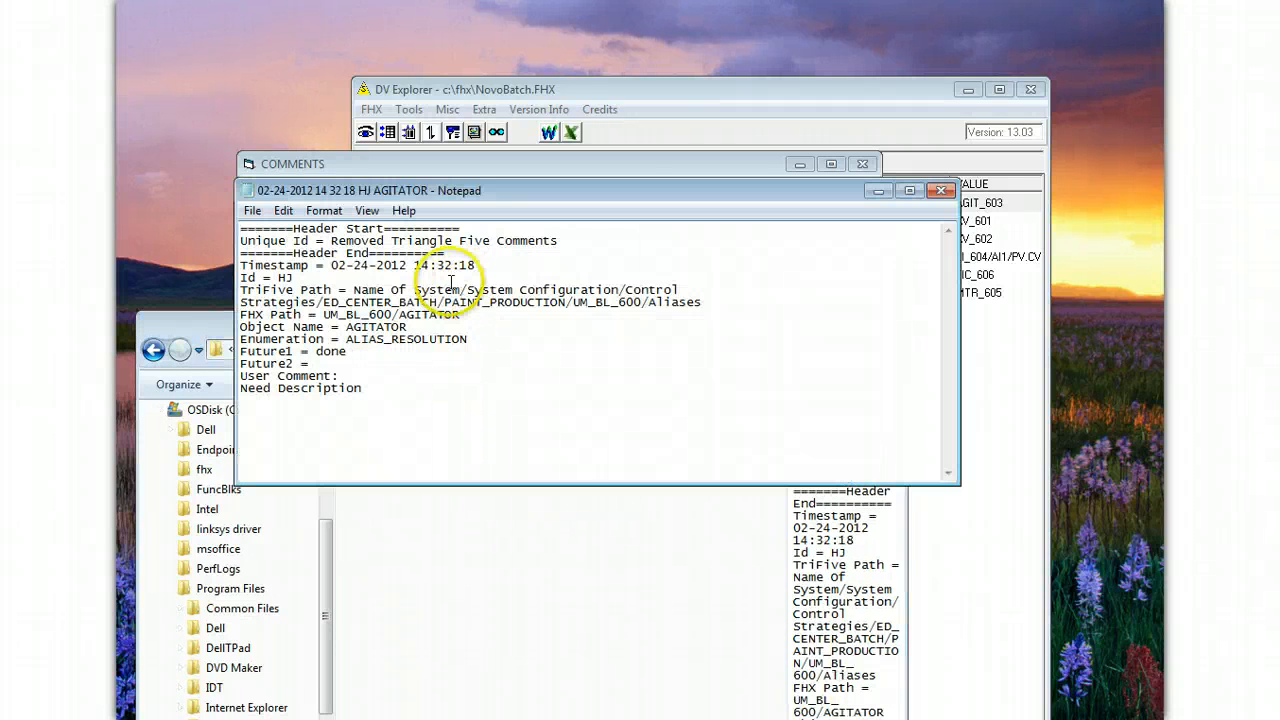
left_click_drag(334, 245, 540, 243)
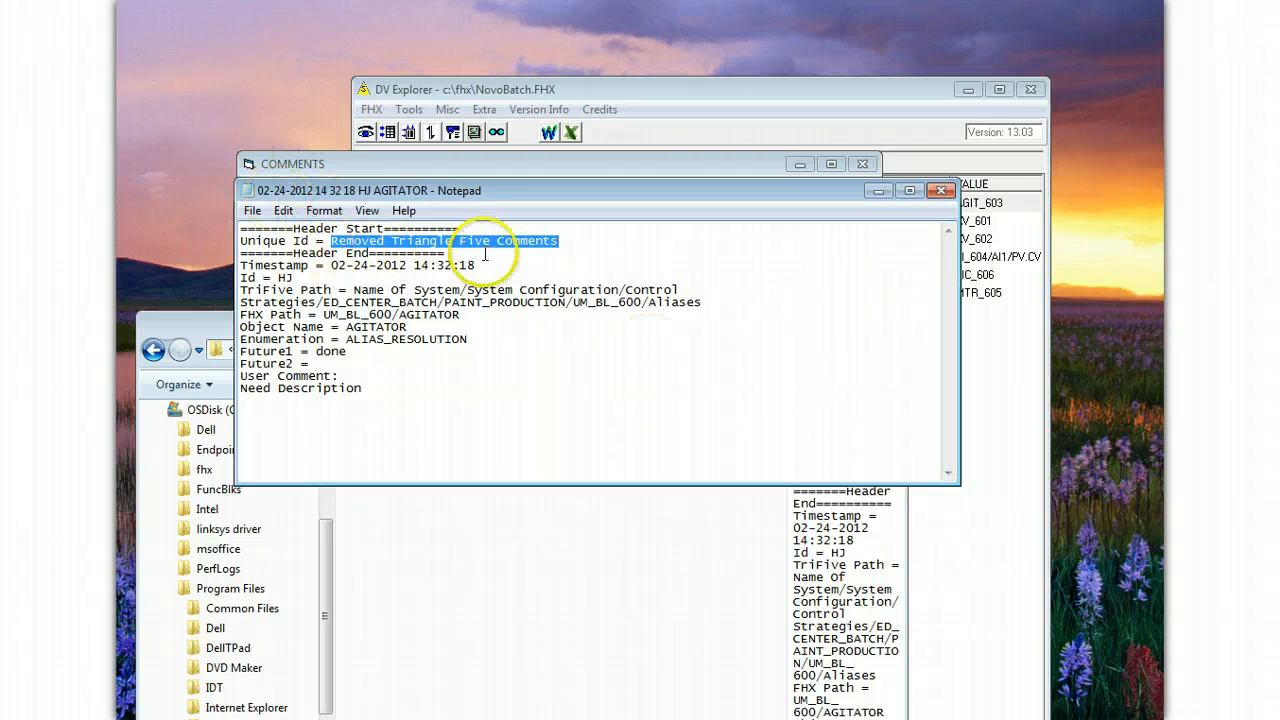
left_click(876, 191)
double_click(457, 460)
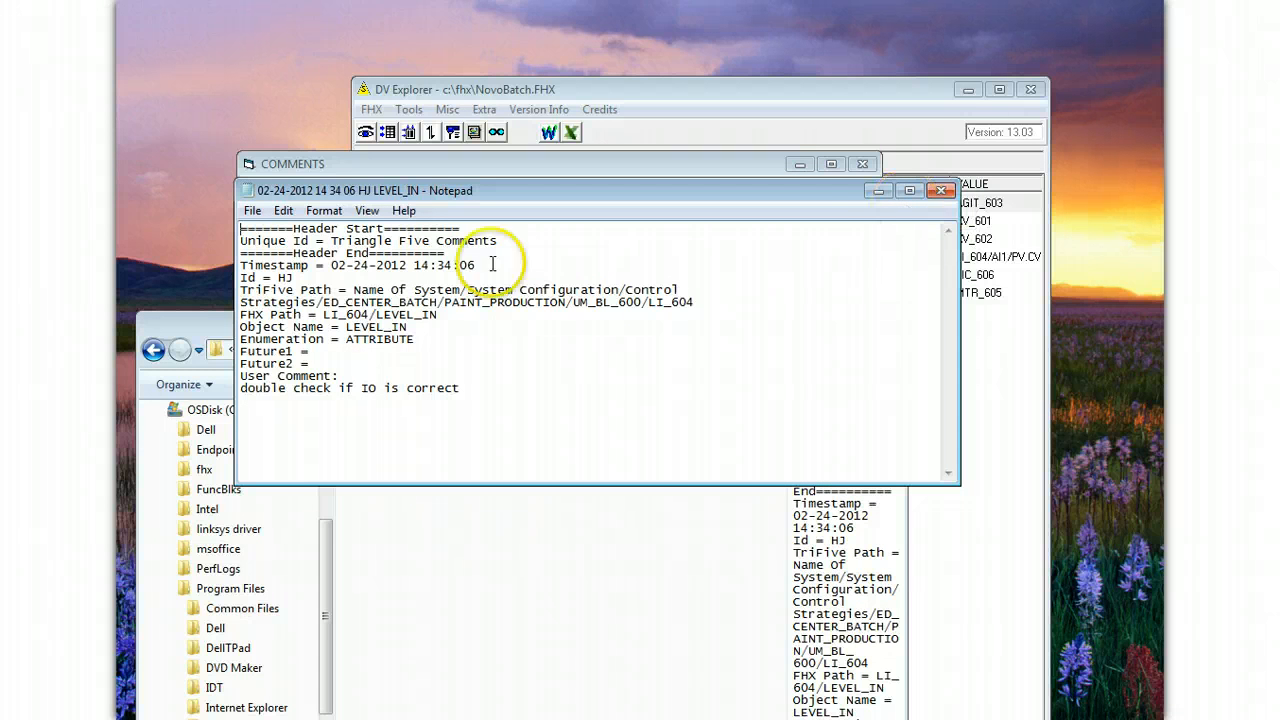
left_click(941, 191)
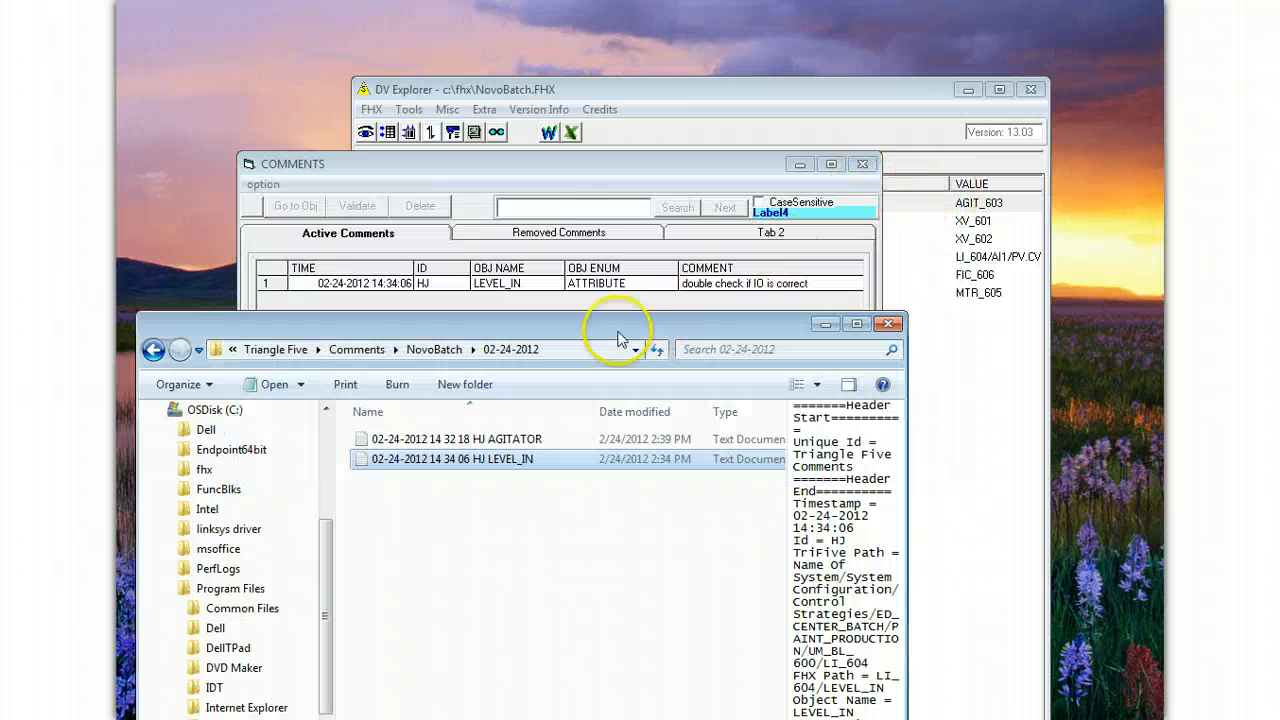
Close the comments viewer and exit DV Explorer.
left_click(618, 178)
left_click(862, 163)
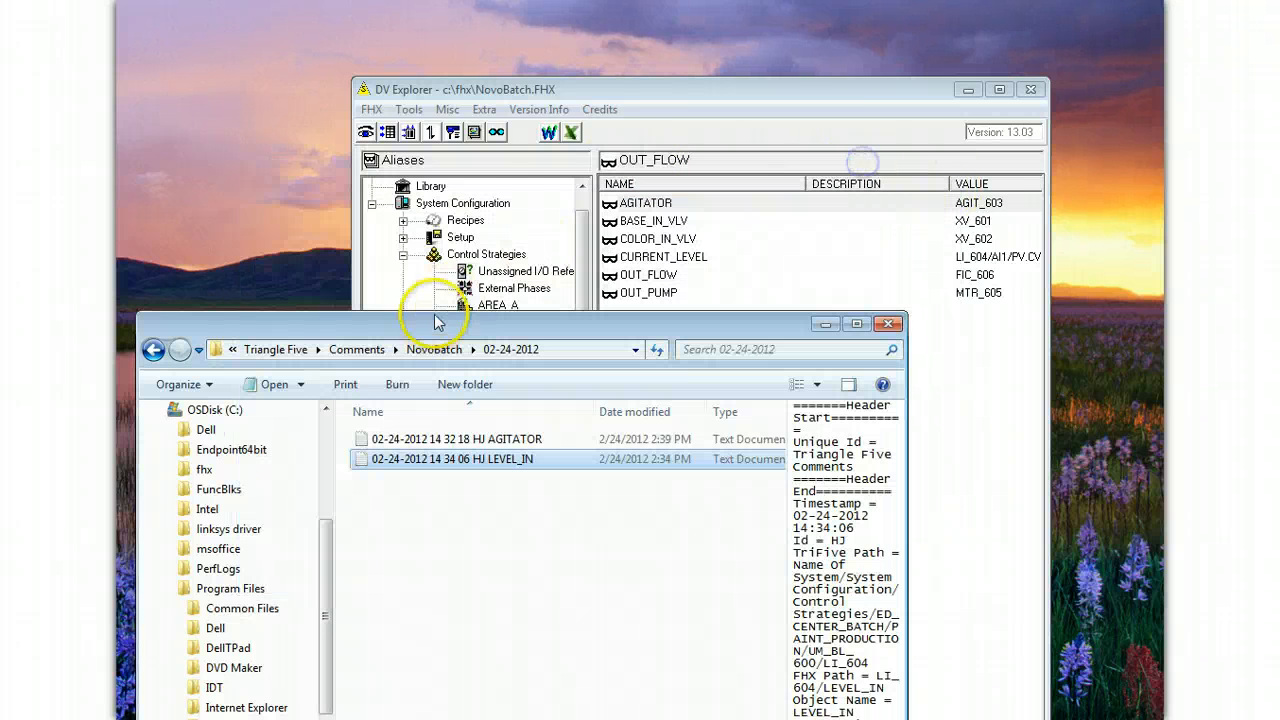
left_click(371, 109)
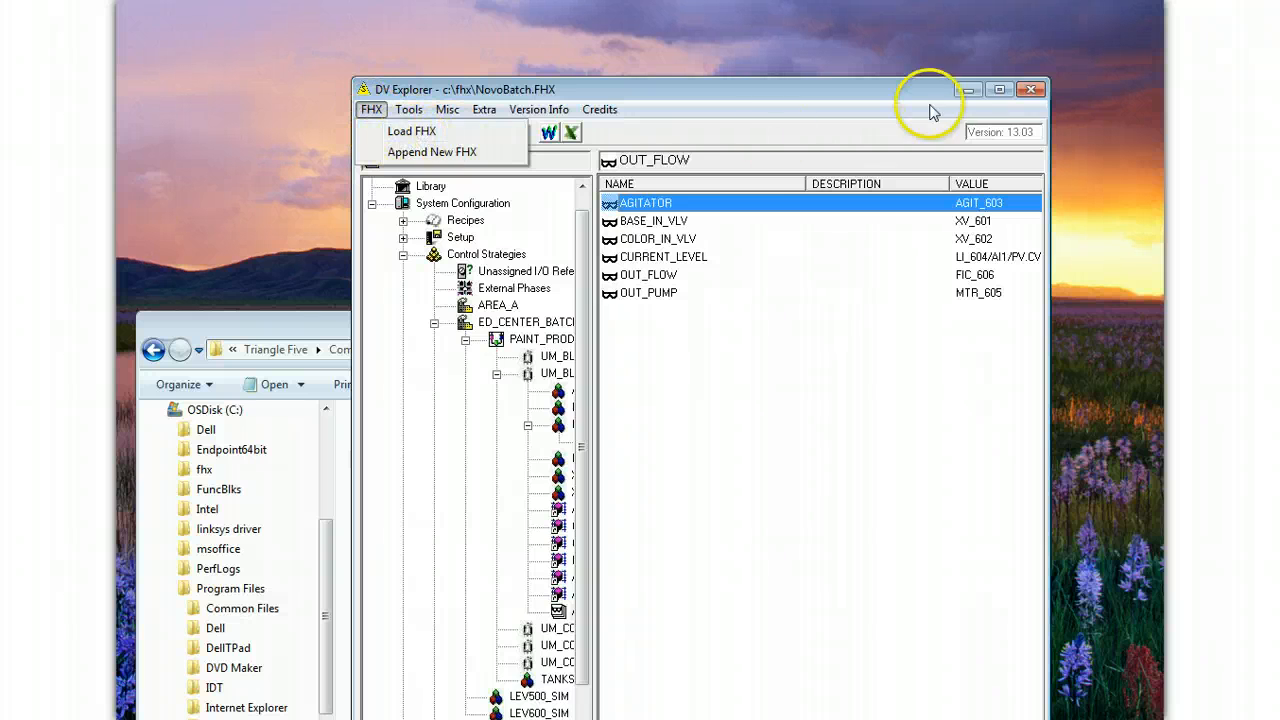
left_click(1030, 89)
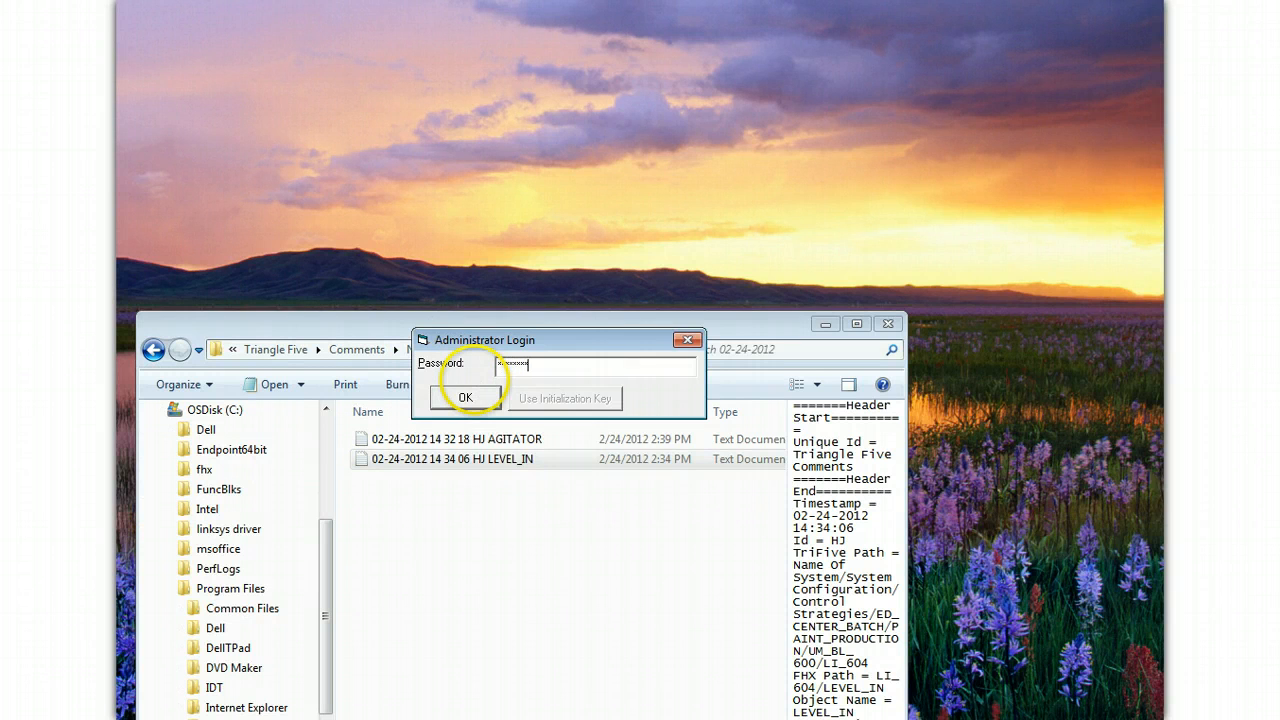
Restart DV Explorer and log in with the administrator password.
left_click(466, 397)
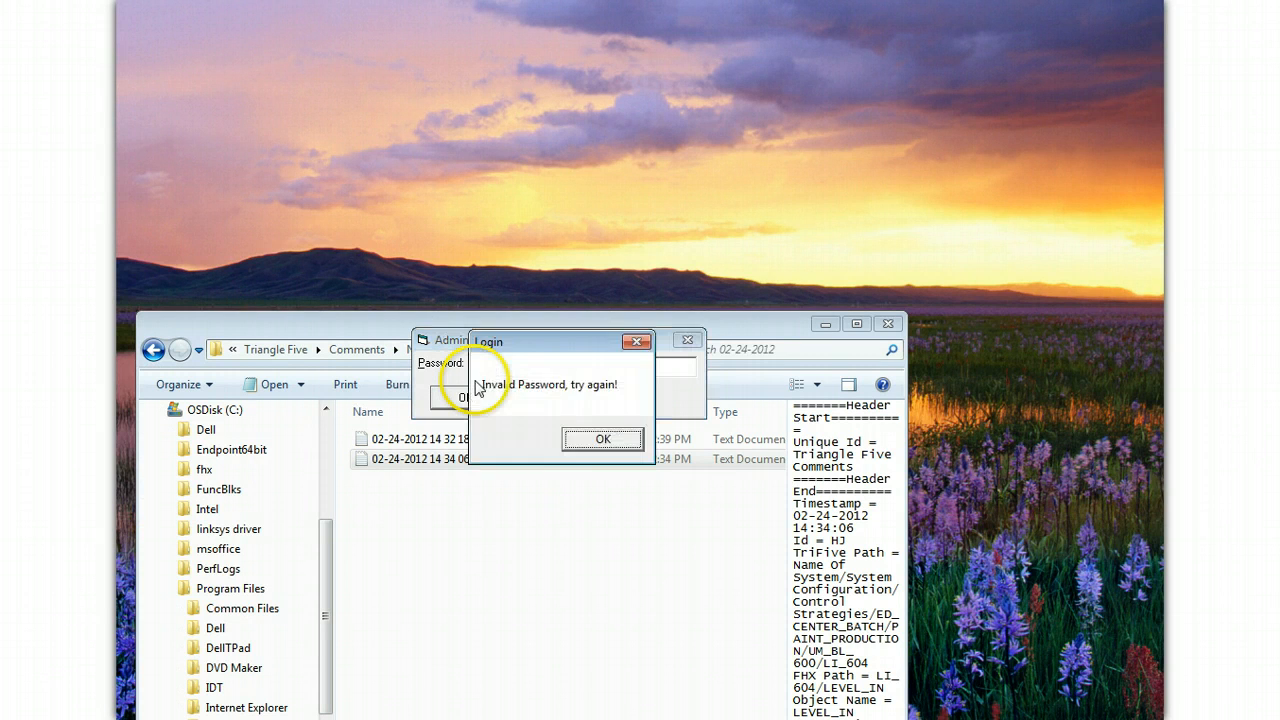
left_click(602, 440)
left_click(462, 398)
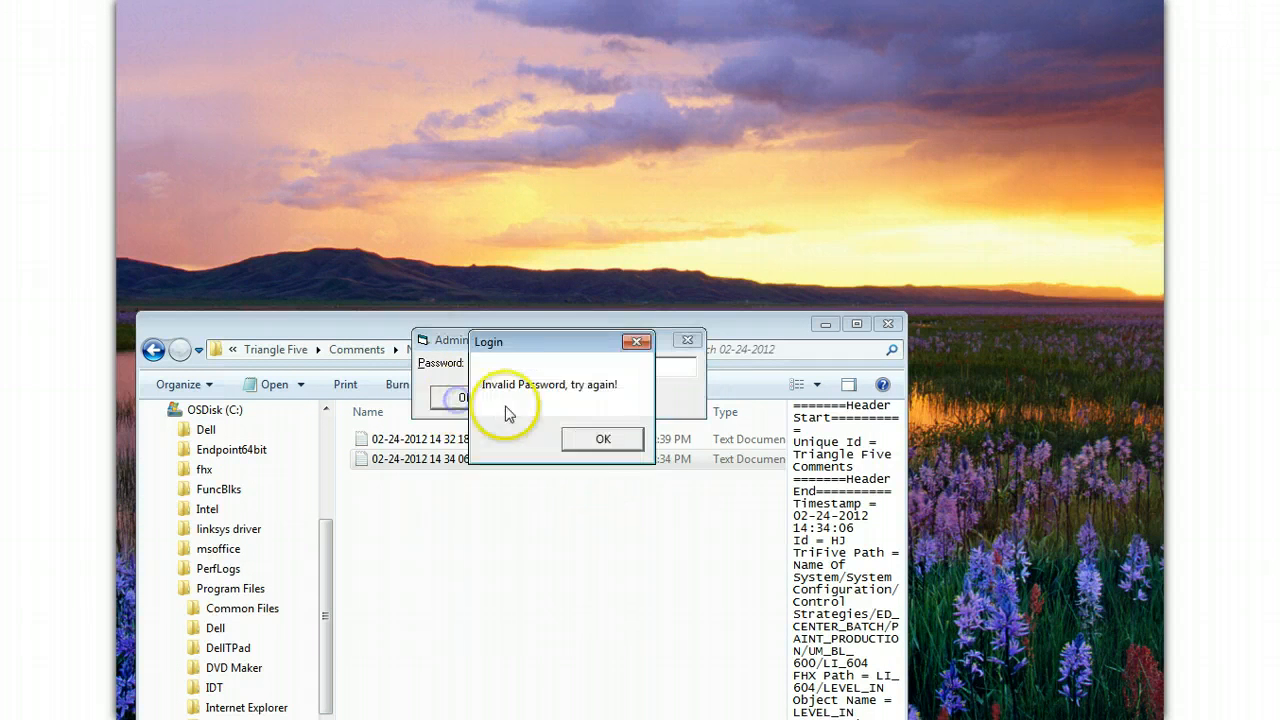
left_click(604, 438)
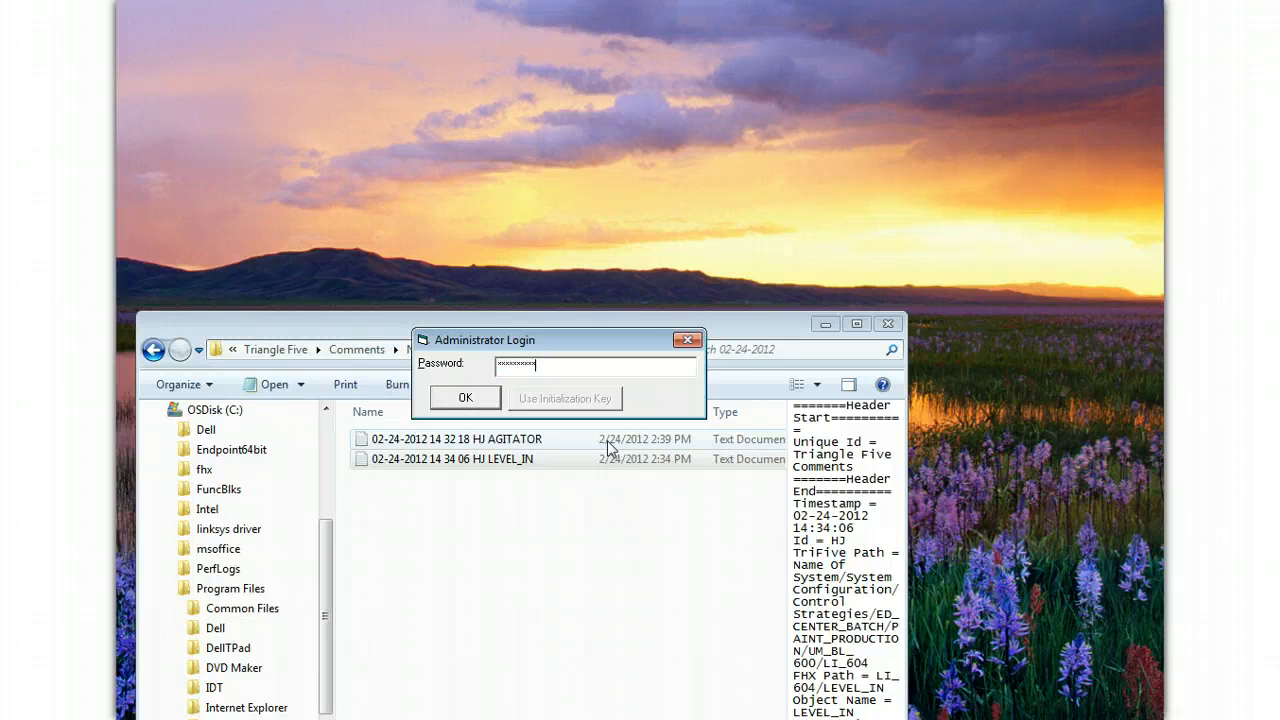
key("Return")
left_click(549, 450)
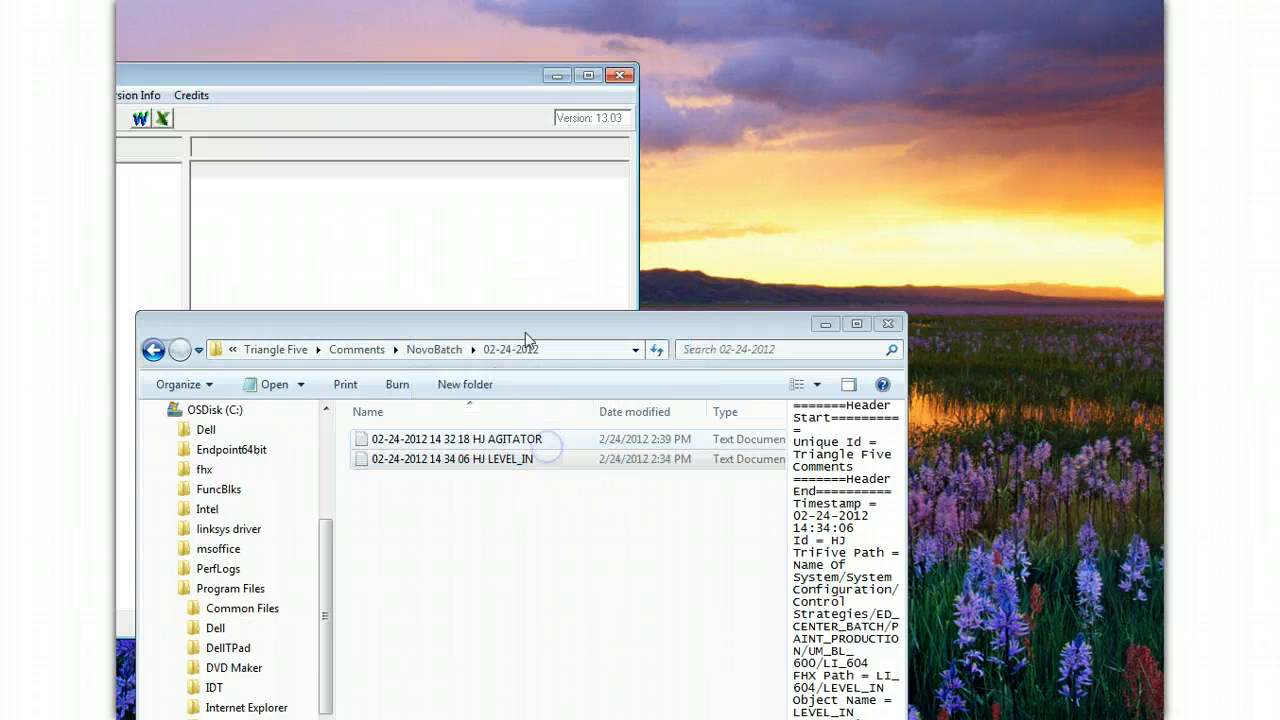
Move the main window fully into view and load c:\fhx\NovoBatch.FHX together with its comments.
left_click_drag(414, 71, 808, 86)
left_click(343, 108)
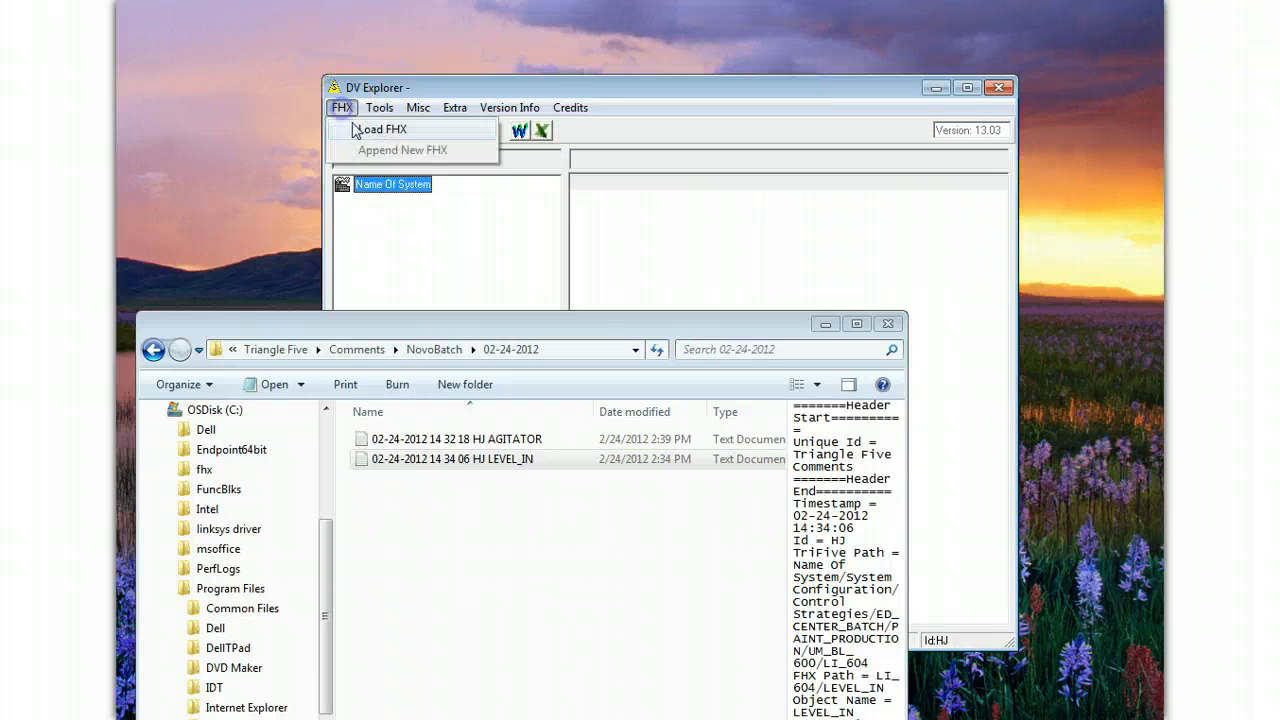
left_click(370, 126)
double_click(262, 168)
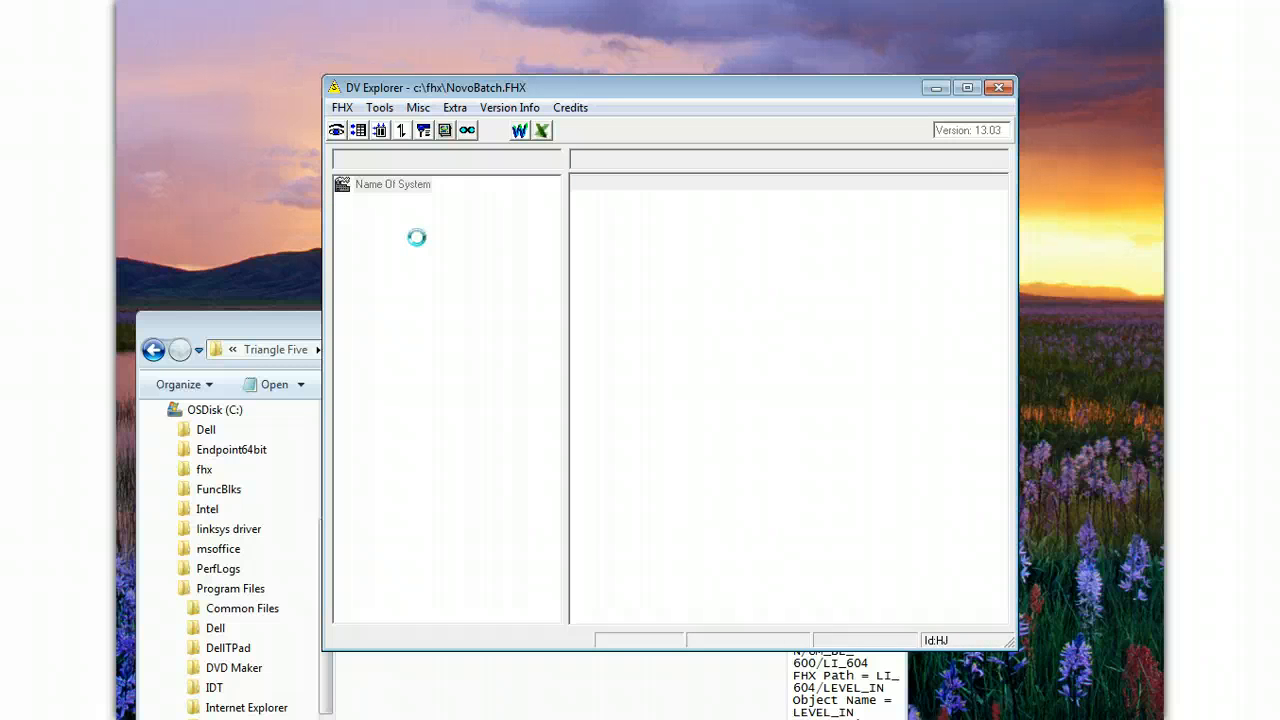
left_click(576, 445)
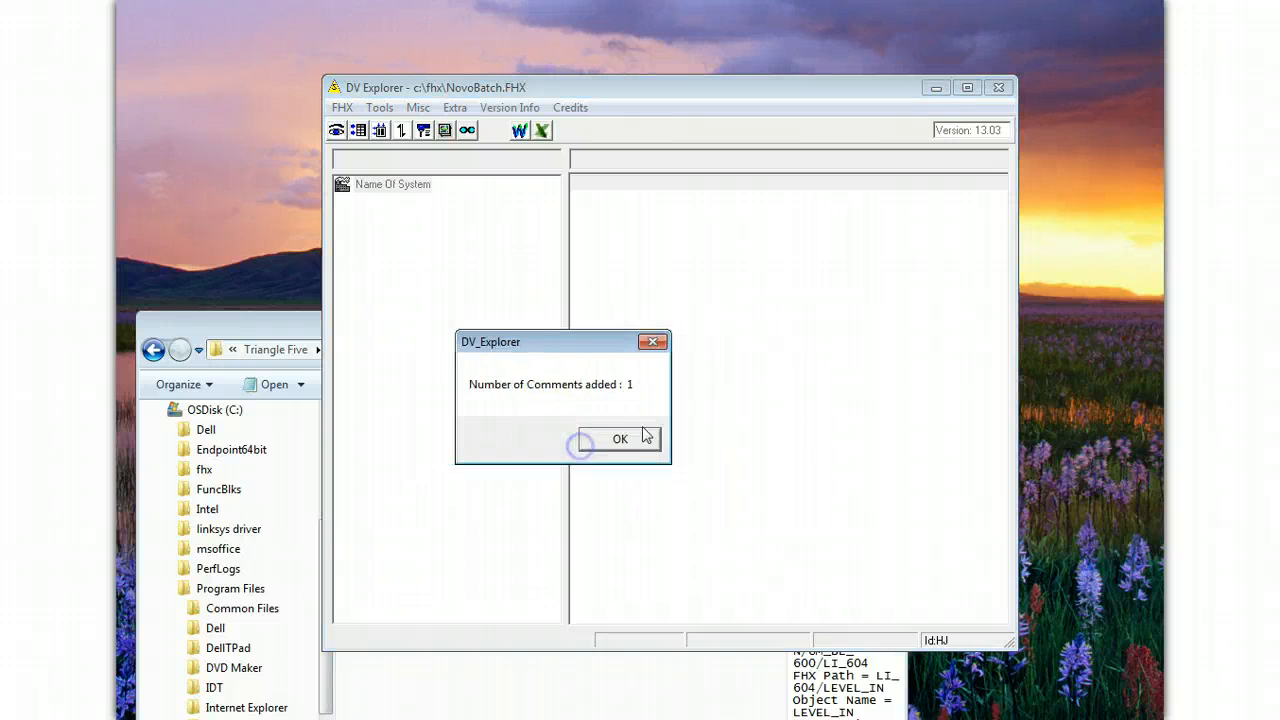
left_click(617, 437)
Open the comments viewer to check which active comments were loaded with the FHX file.
left_click(379, 107)
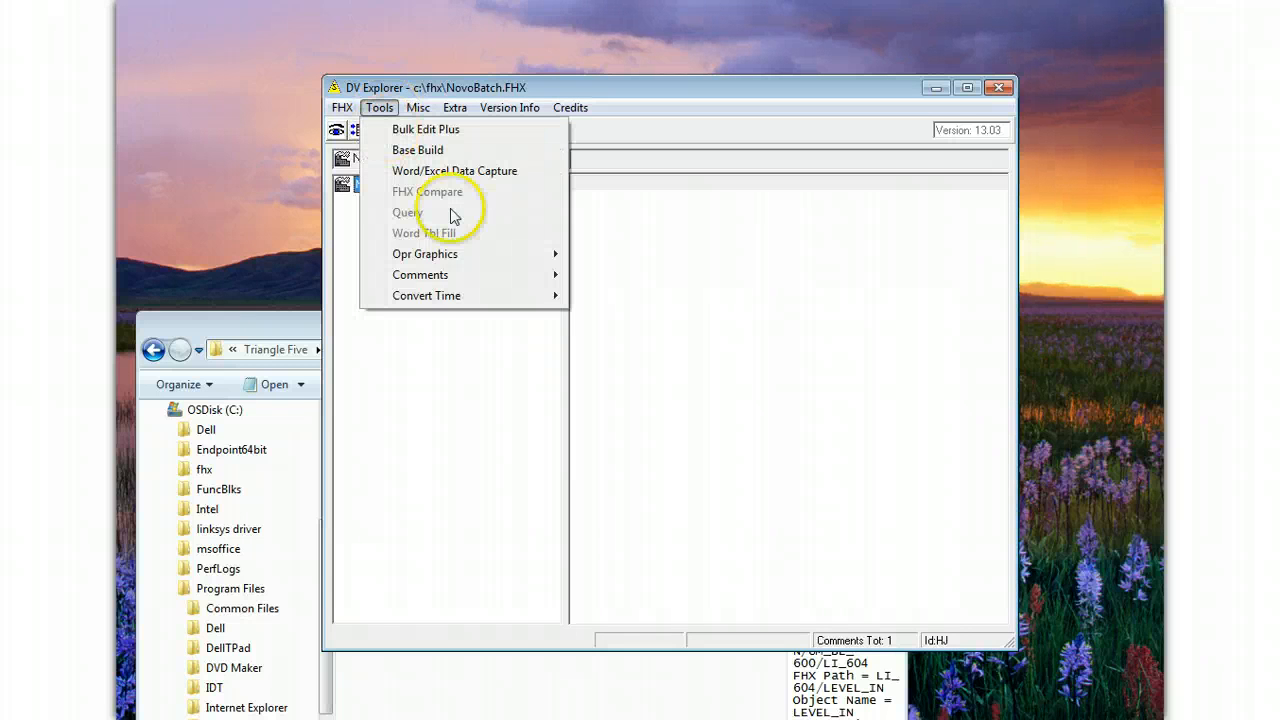
mouse_move(517, 277)
left_click(645, 294)
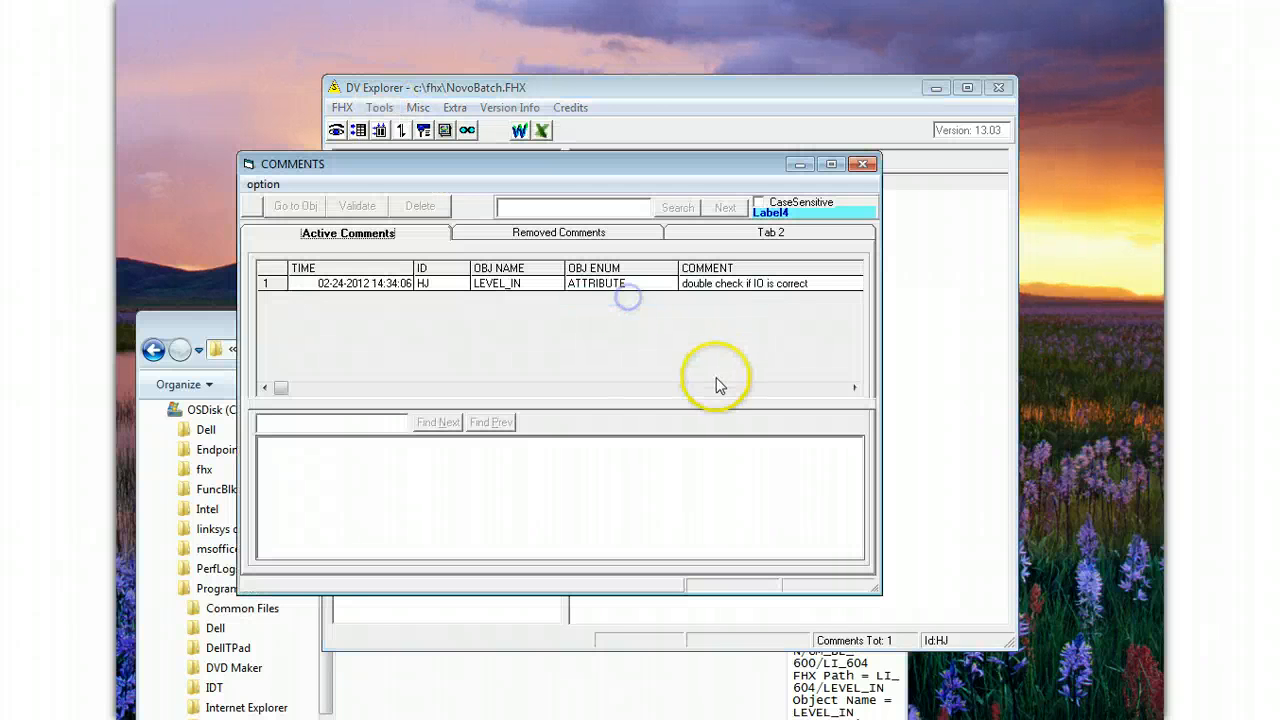
Close the comments viewer and browse System Configuration down to its Control Strategies.
left_click(864, 165)
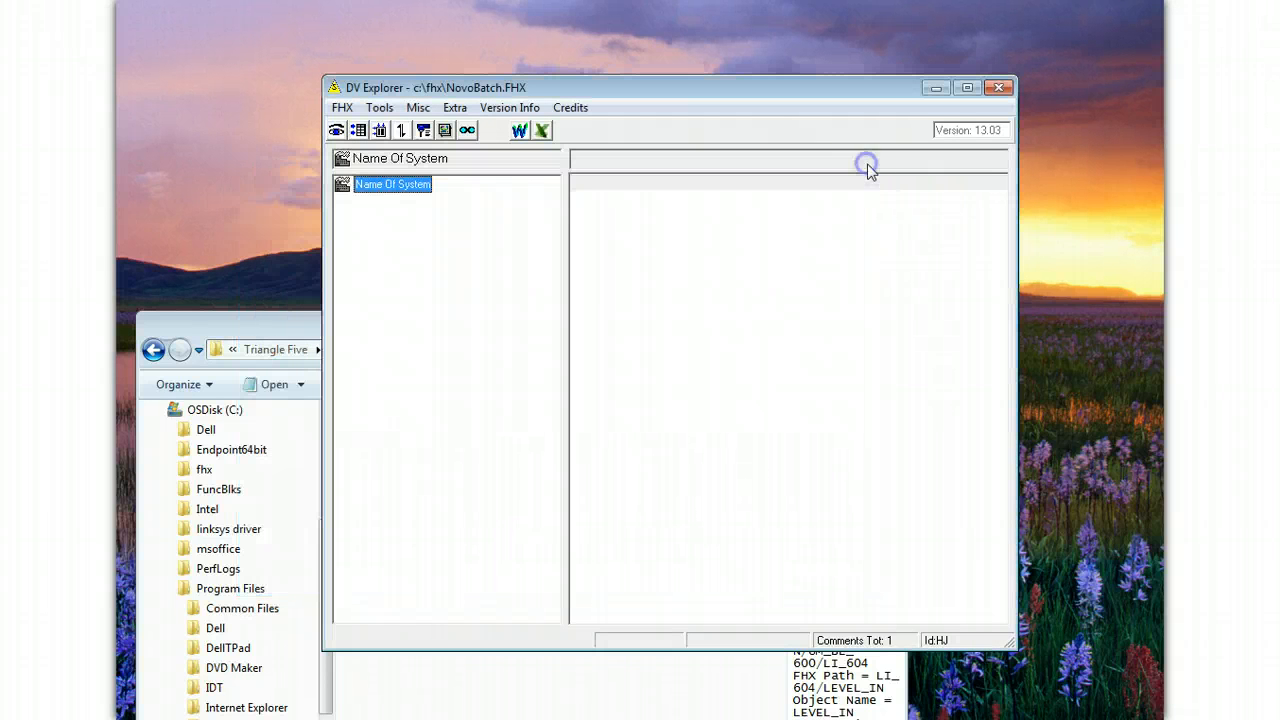
left_click(434, 219)
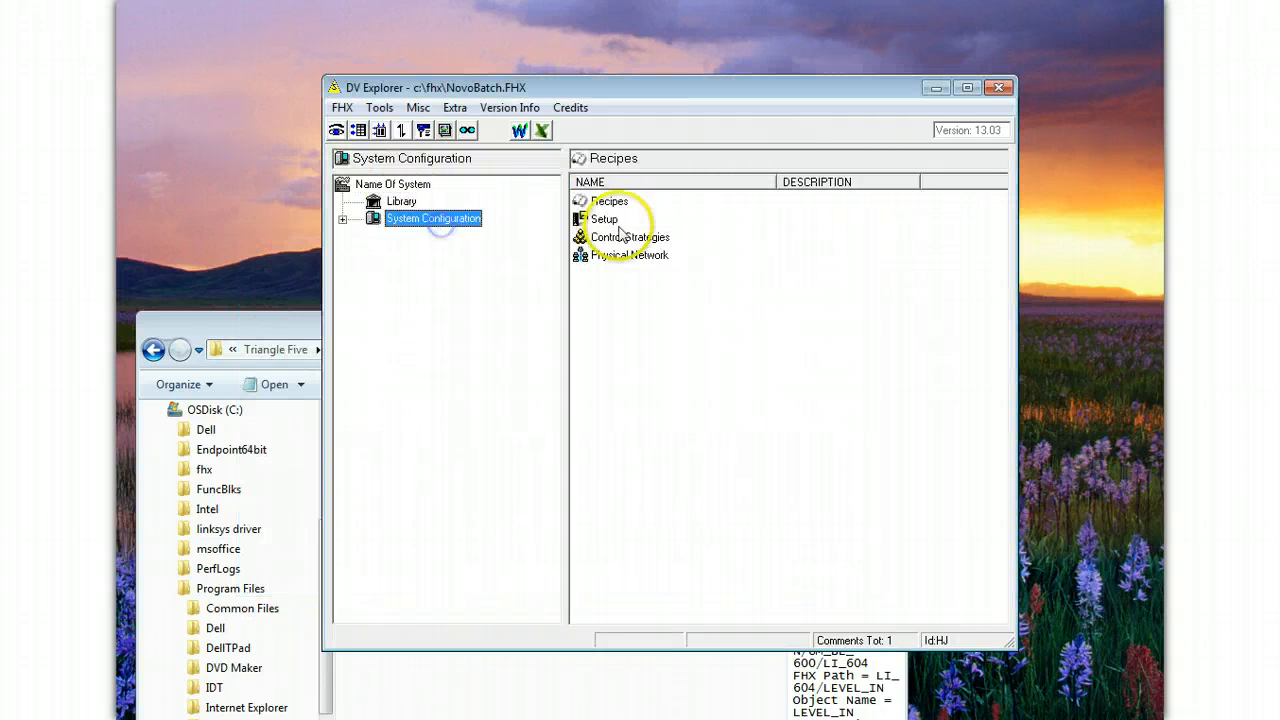
left_click(620, 239)
double_click(622, 245)
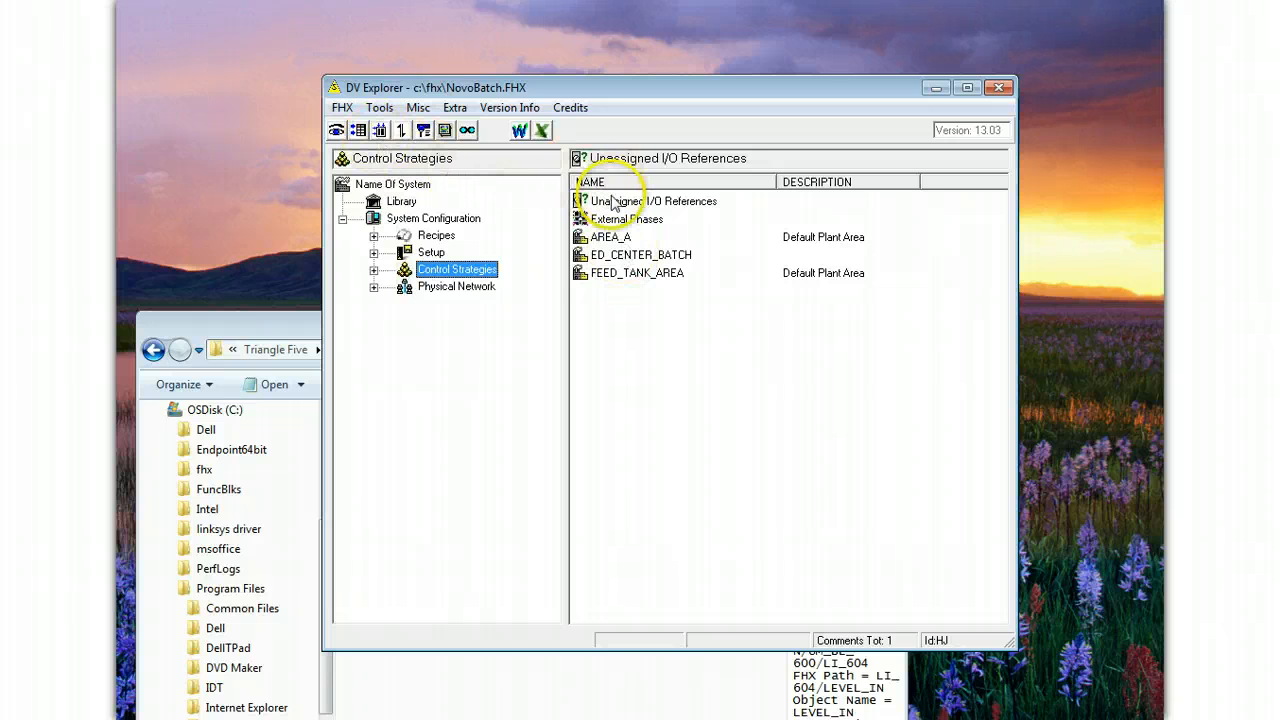
Browse the Library through Advanced Definition and Phase Classes to the TankClasses phases.
left_click(400, 201)
double_click(620, 272)
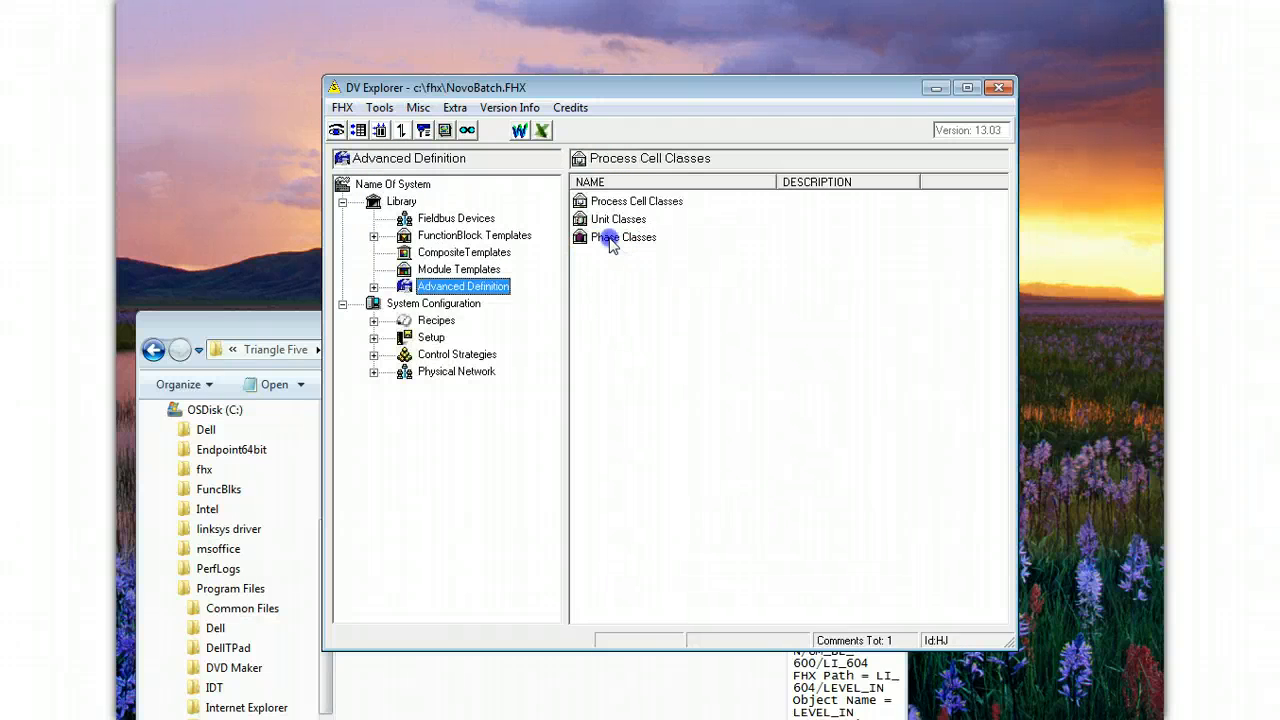
double_click(613, 240)
double_click(615, 221)
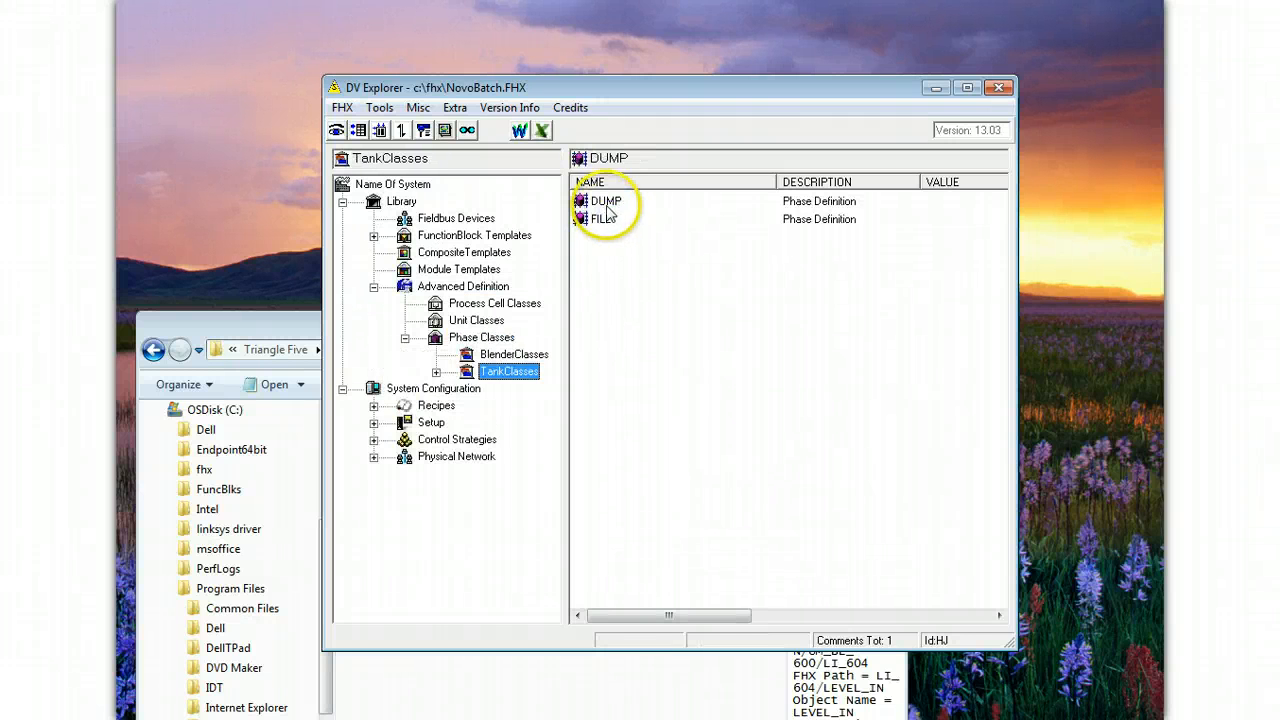
Open the run logic of the FILL phase and move its window clear of the screen edge.
left_click(603, 219)
right_click(605, 220)
left_click(662, 257)
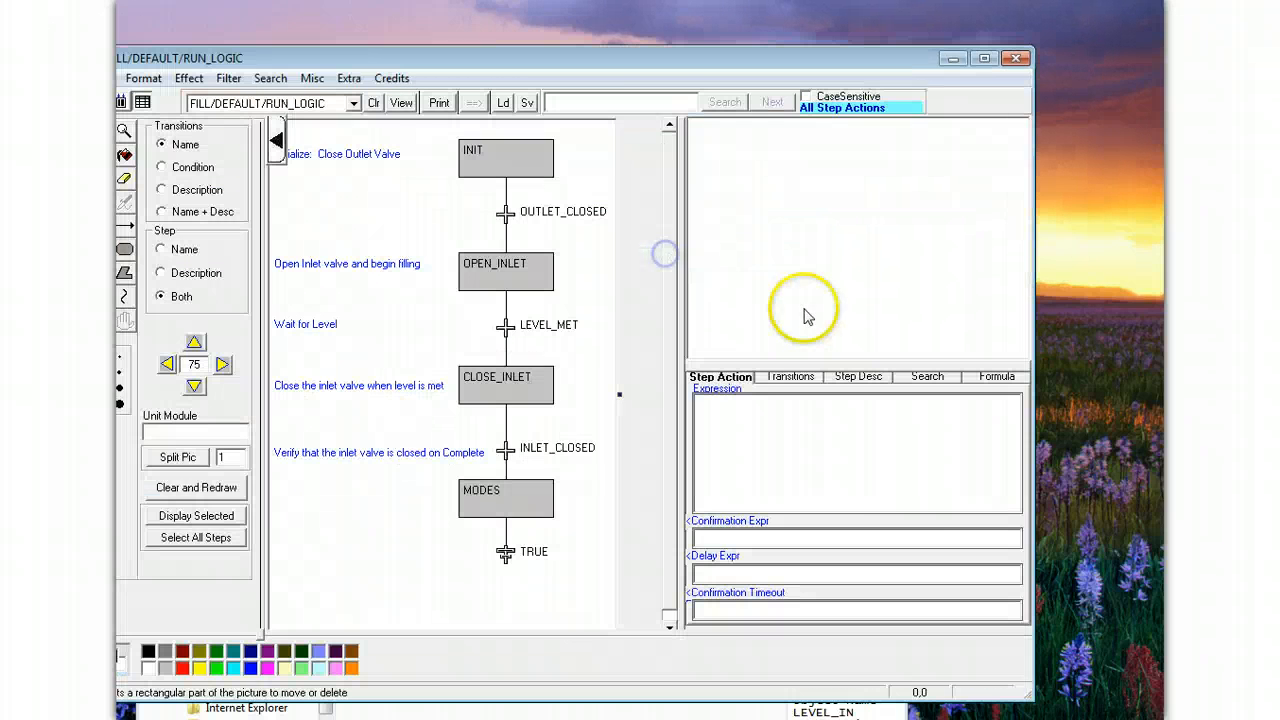
left_click_drag(642, 70, 825, 60)
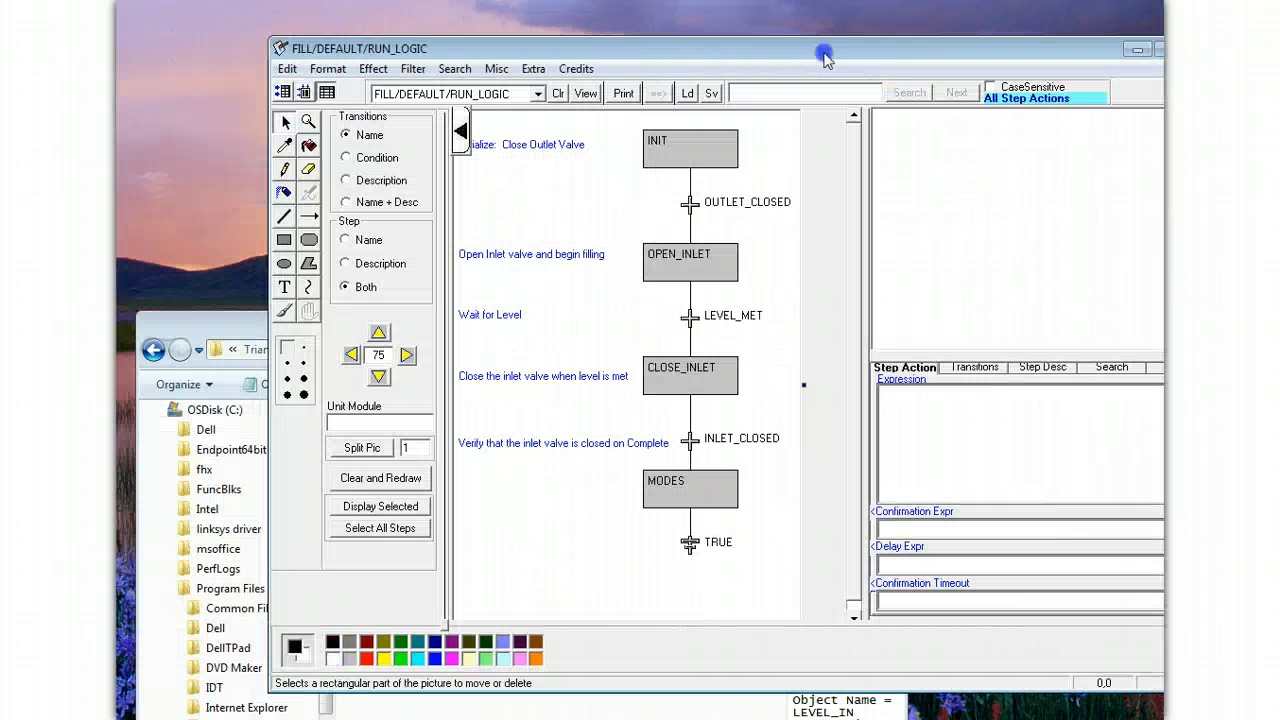
Check which comment options the FILL run logic offers for the phase, the INIT step and the OUTLET_CLOSED transition.
right_click(606, 181)
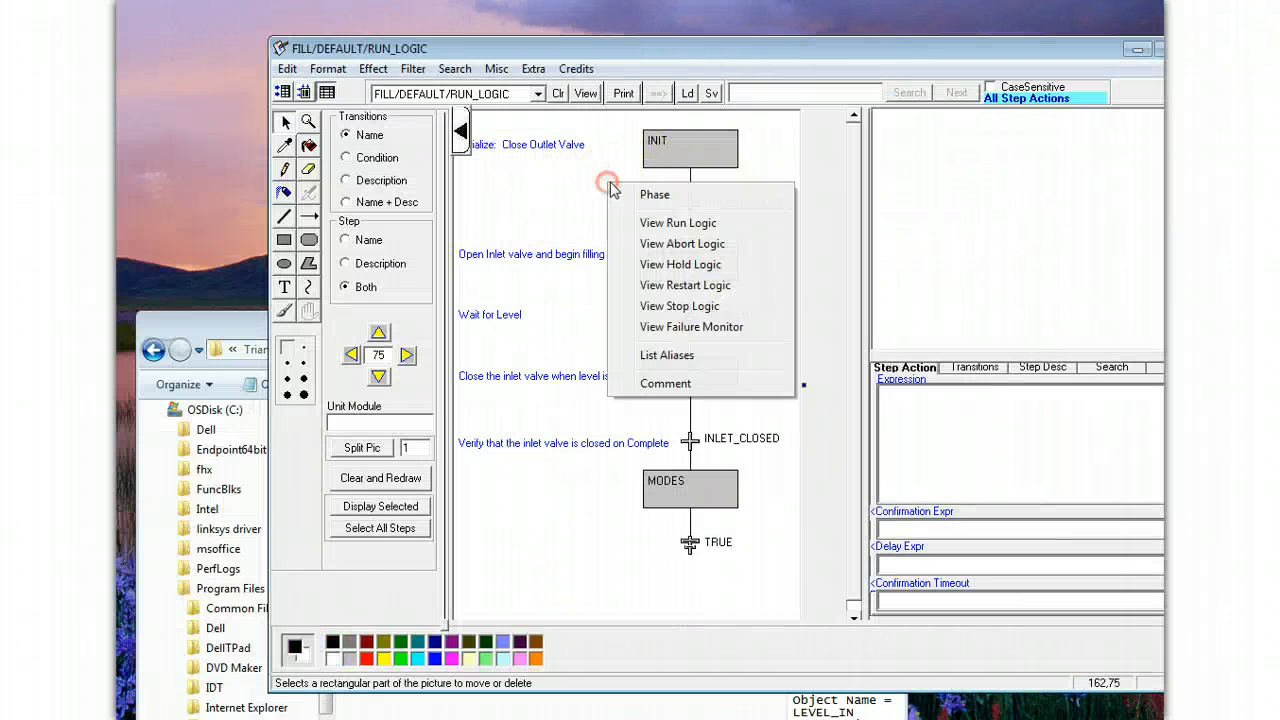
left_click(670, 384)
left_click(681, 150)
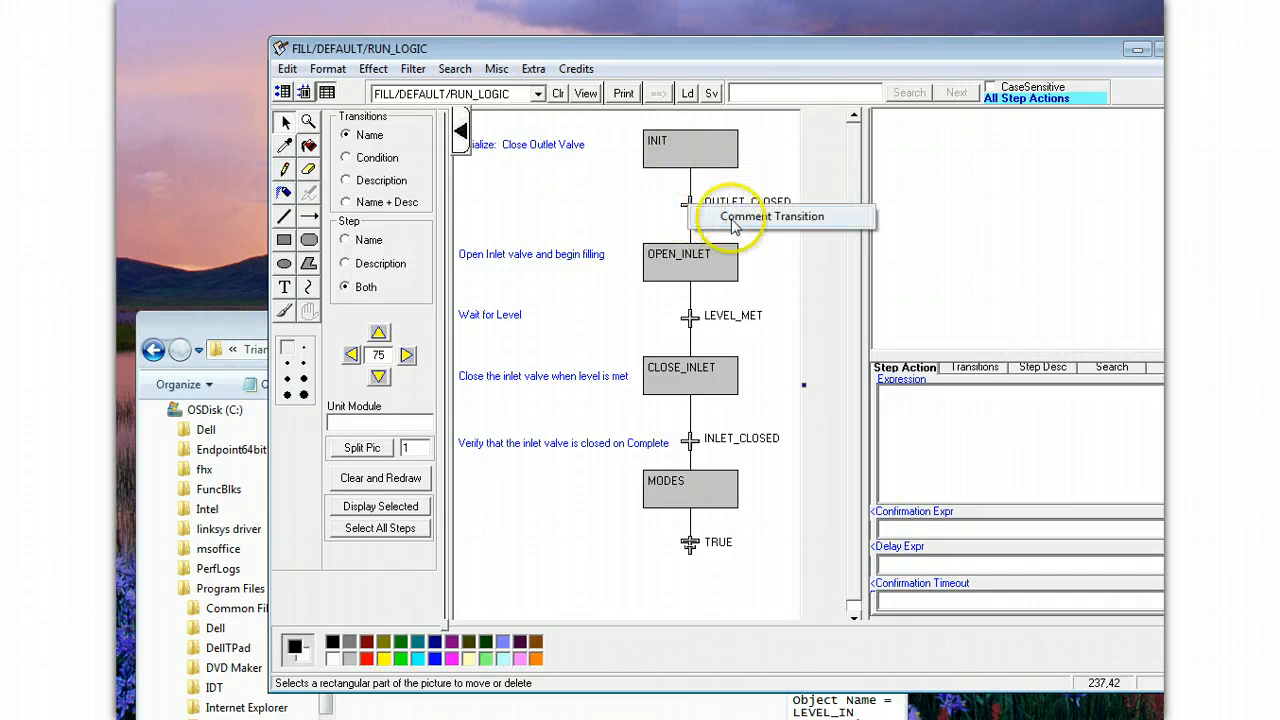
left_click(616, 205)
Look through the run logic's parameters, including CONFIRM_FAIL, STATE, STATUS, INITIAL_STATE and AUTO_ADVANCE.
left_click(913, 161)
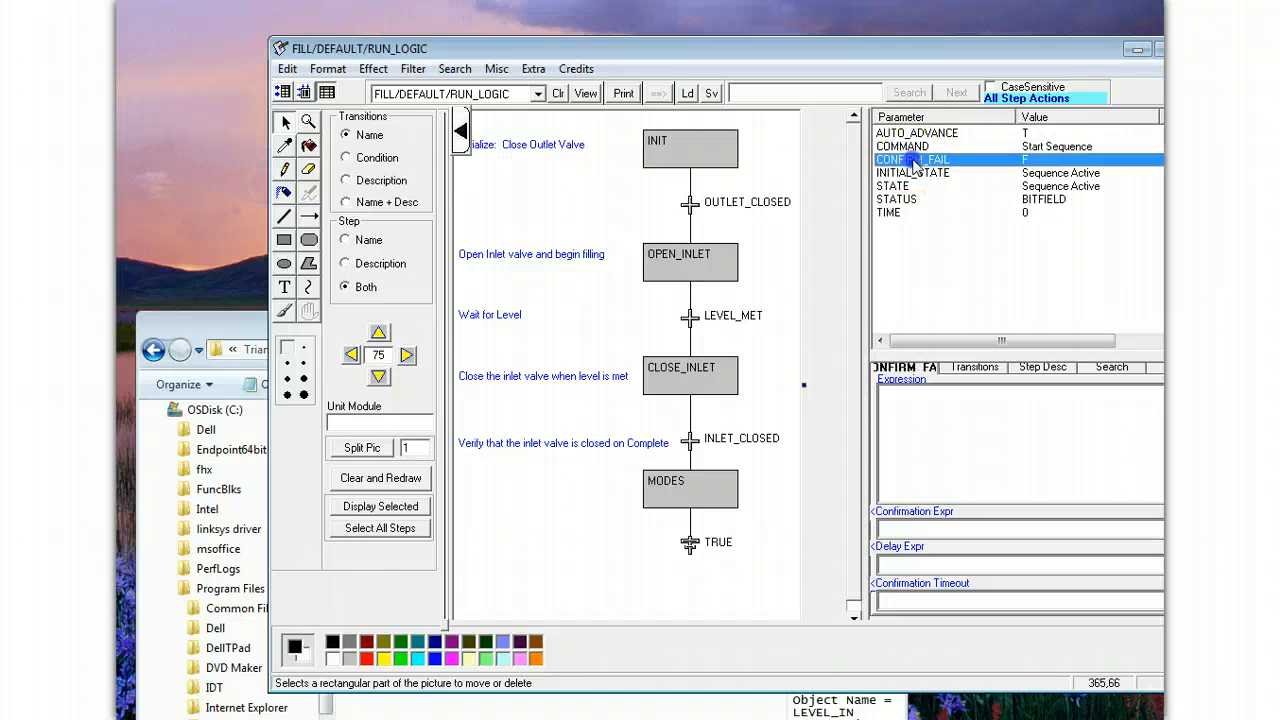
left_click(915, 187)
left_click(908, 200)
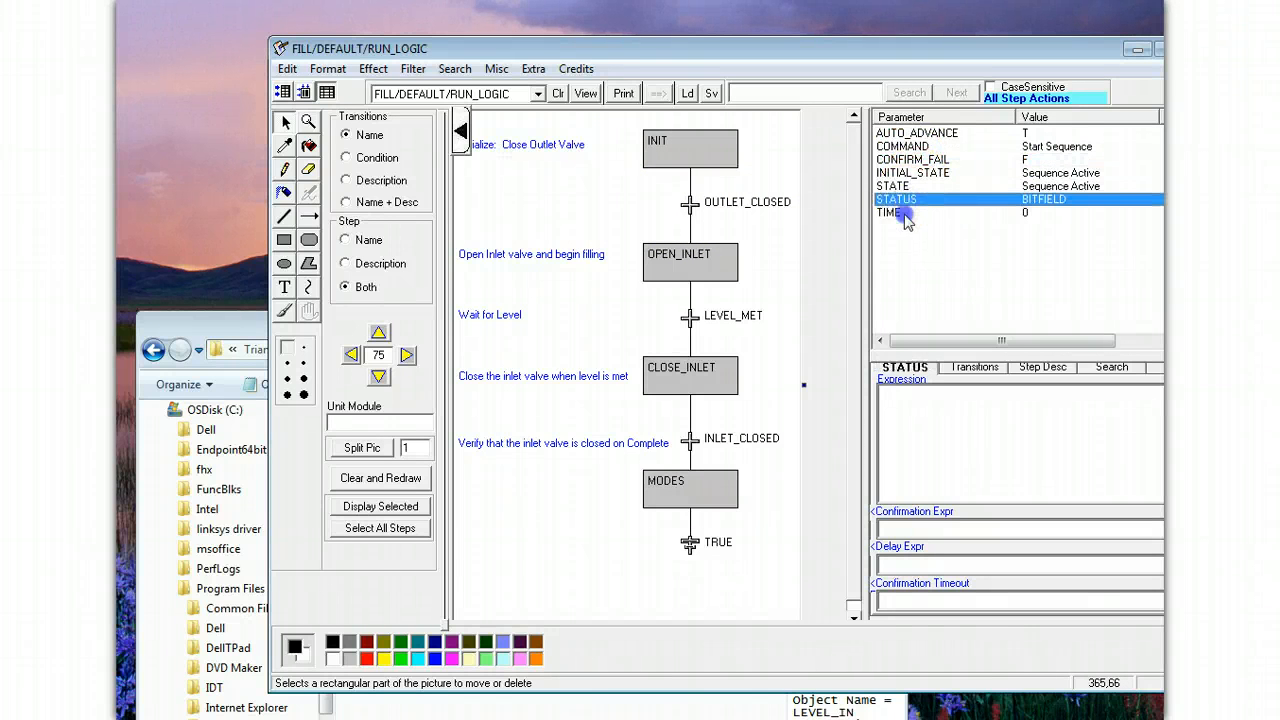
left_click(910, 173)
left_click(915, 134)
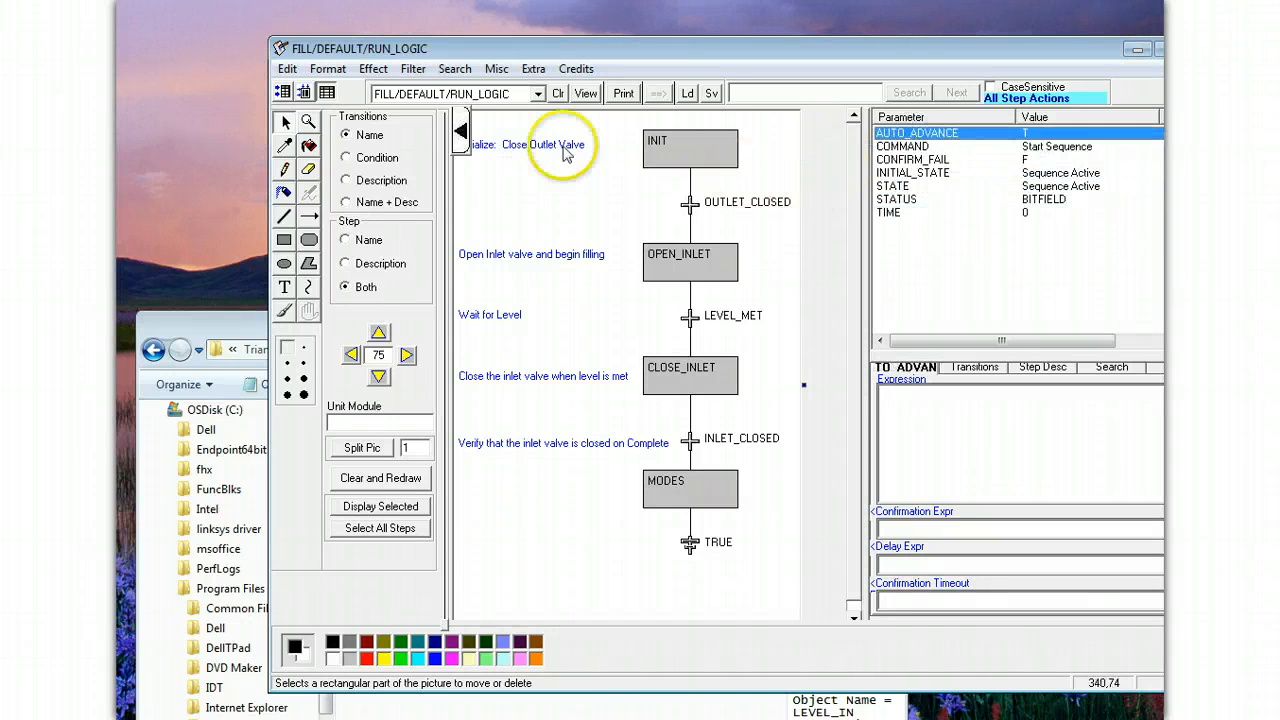
Collapse the drawing tools and display options beside the chart and move the run logic window fully into view.
left_click(460, 131)
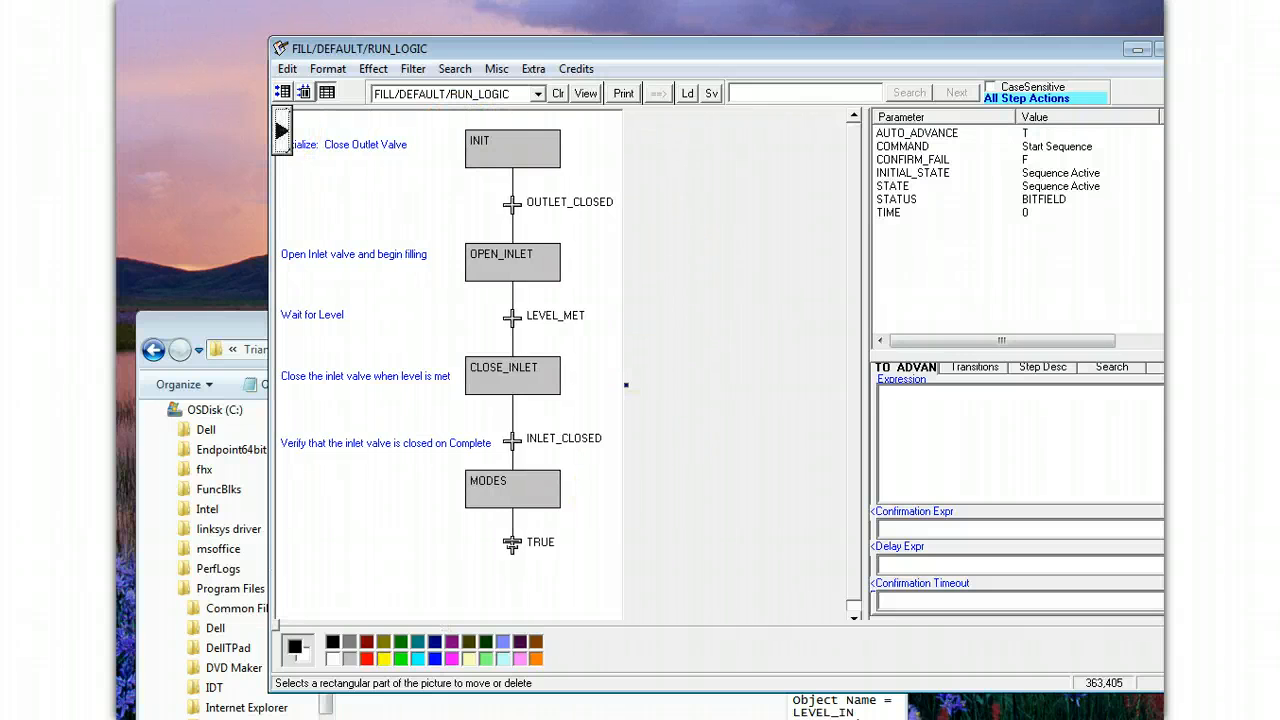
left_click_drag(1101, 51, 944, 30)
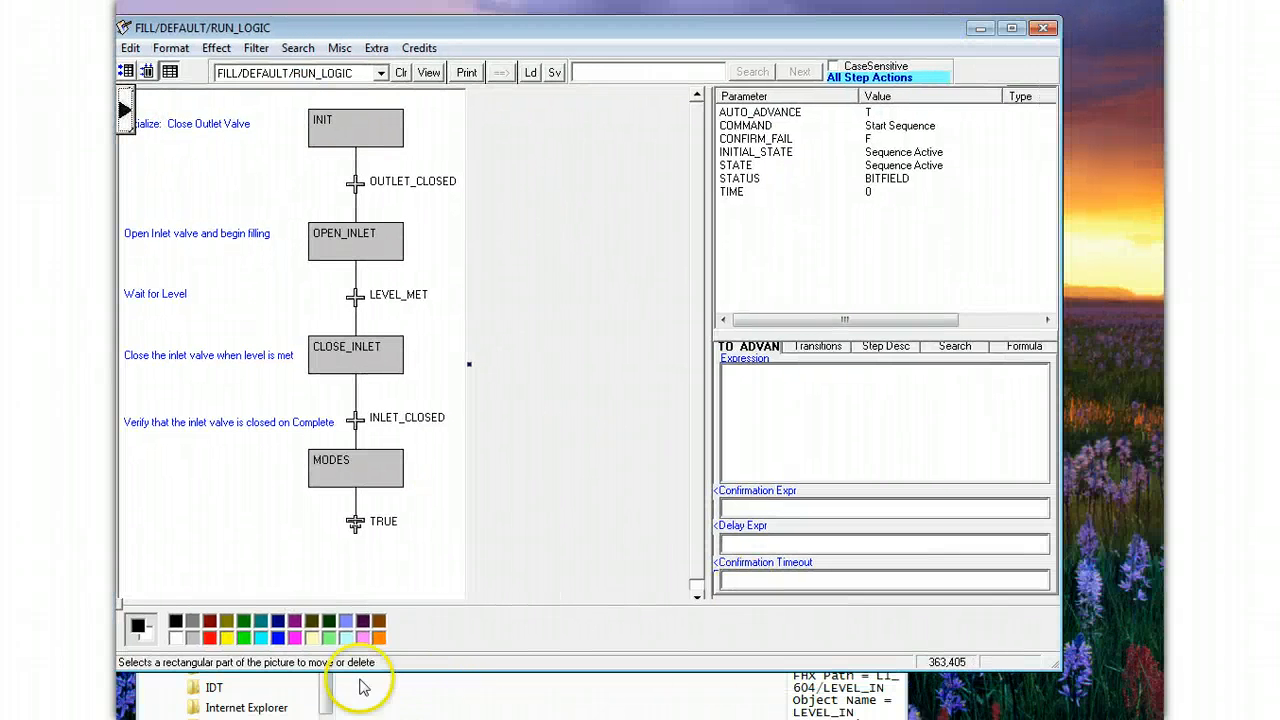